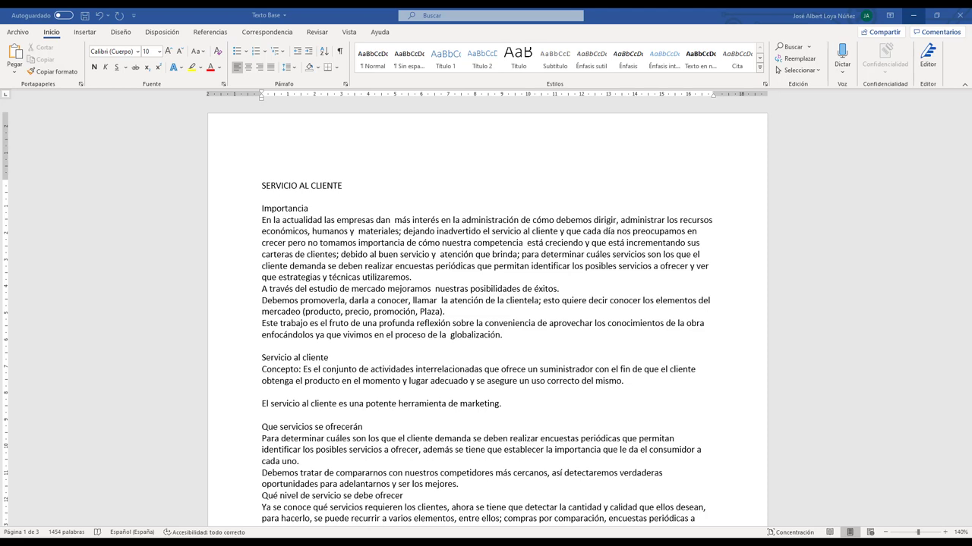
Insert the blue-banded 'Con bandas' cover page from the Portada gallery.
scroll(282, 237, "down", 4)
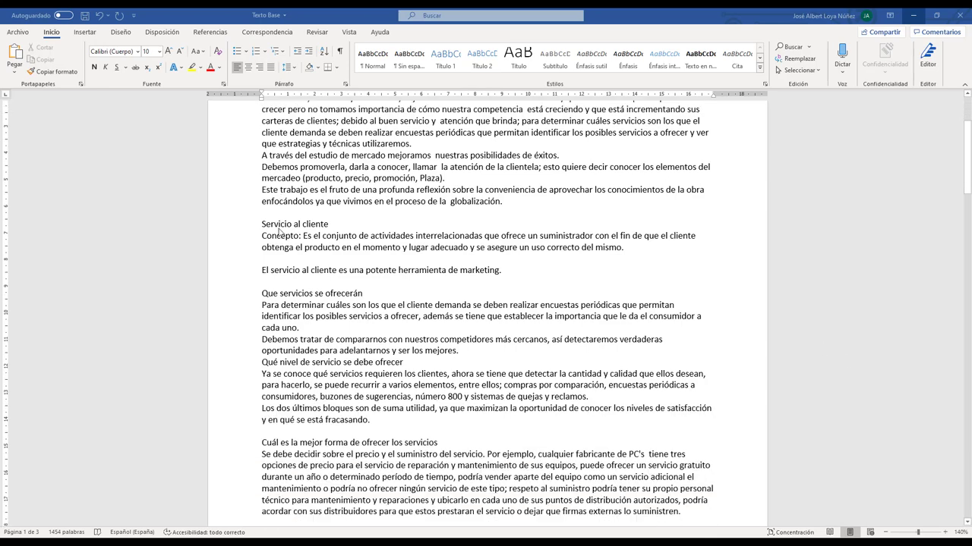
scroll(378, 265, "down", 5)
scroll(378, 265, "down", 7)
scroll(378, 265, "down", 6)
scroll(425, 296, "down", 7)
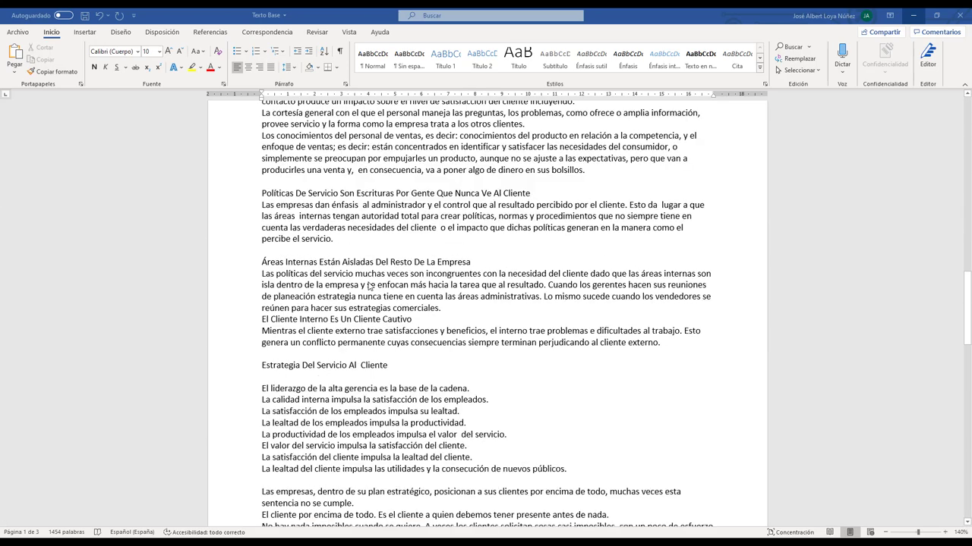
scroll(471, 326, "down", 9)
scroll(516, 350, "down", 5)
scroll(516, 351, "up", 20)
scroll(393, 195, "up", 10)
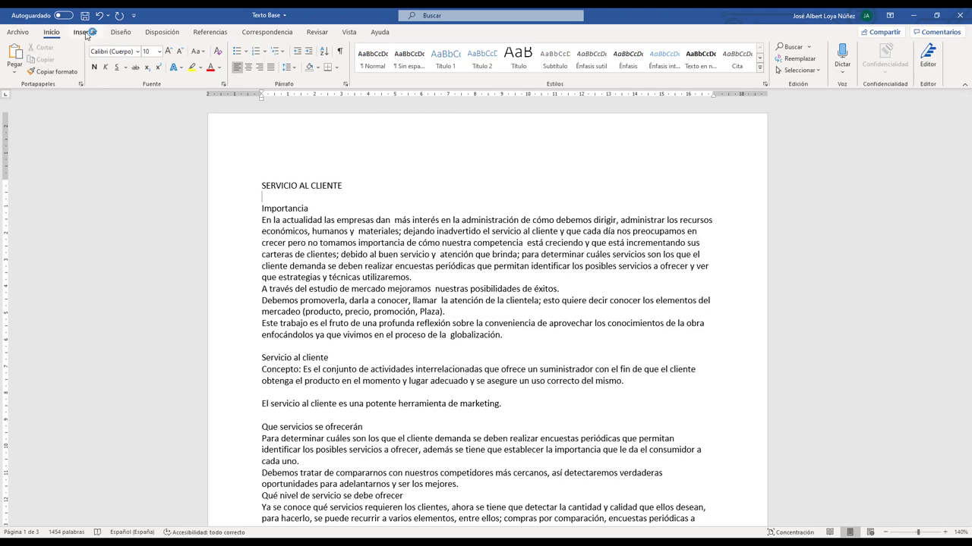
left_click(86, 33)
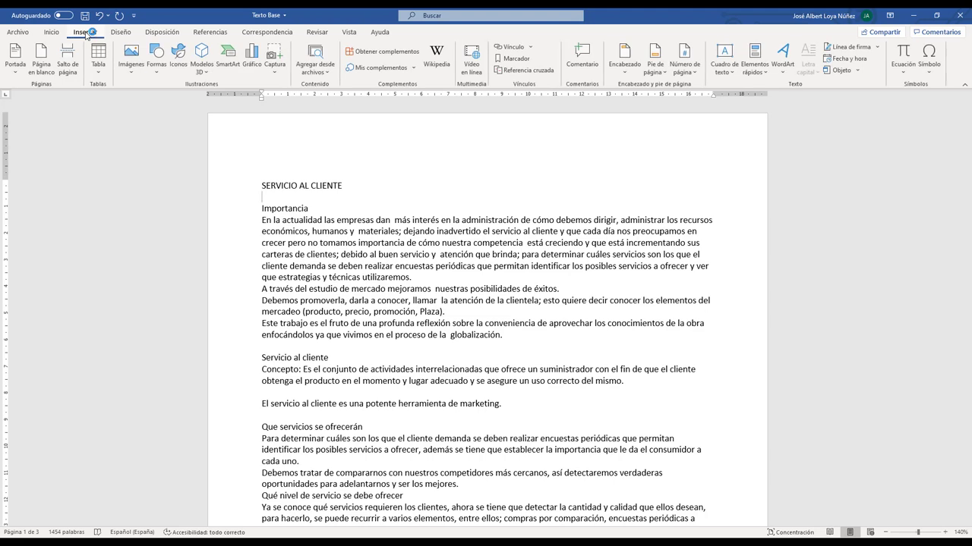
left_click(15, 69)
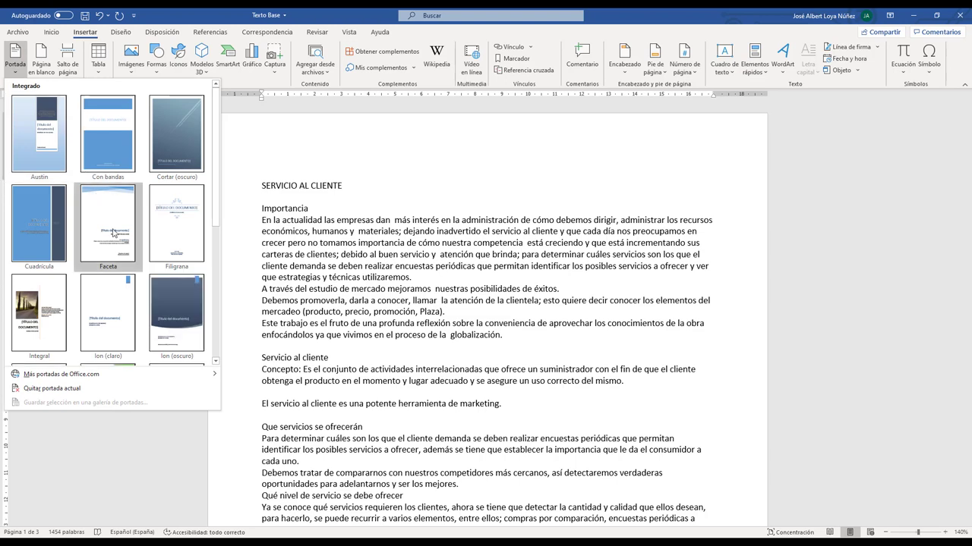
left_click(106, 133)
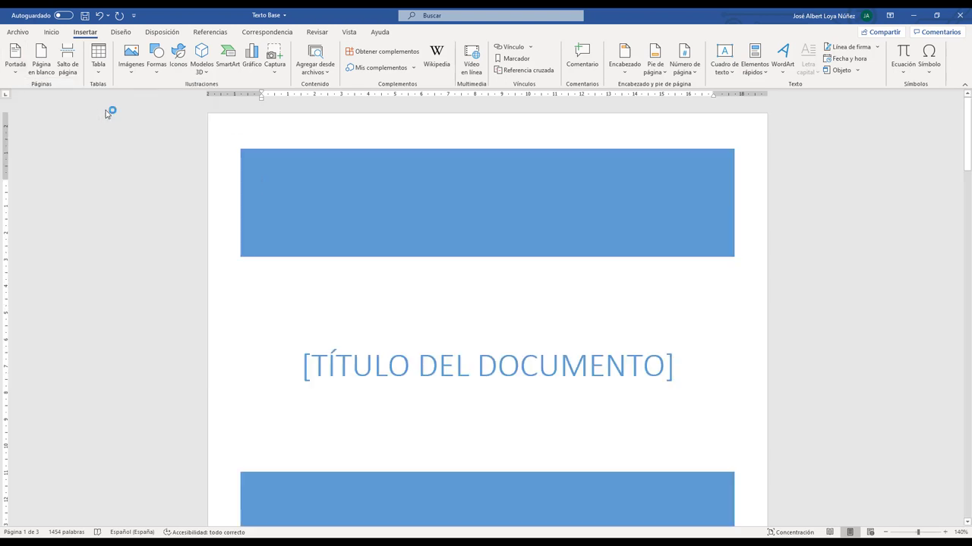
scroll(696, 308, "down", 2)
scroll(635, 285, "down", 3)
scroll(635, 284, "down", 4)
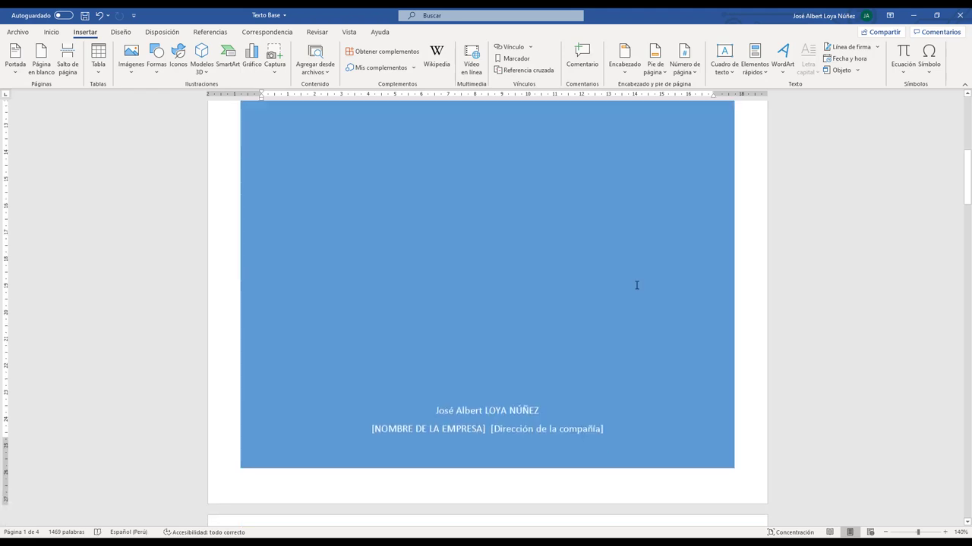
scroll(636, 285, "down", 3)
scroll(636, 285, "down", 3)
scroll(368, 277, "down", 4)
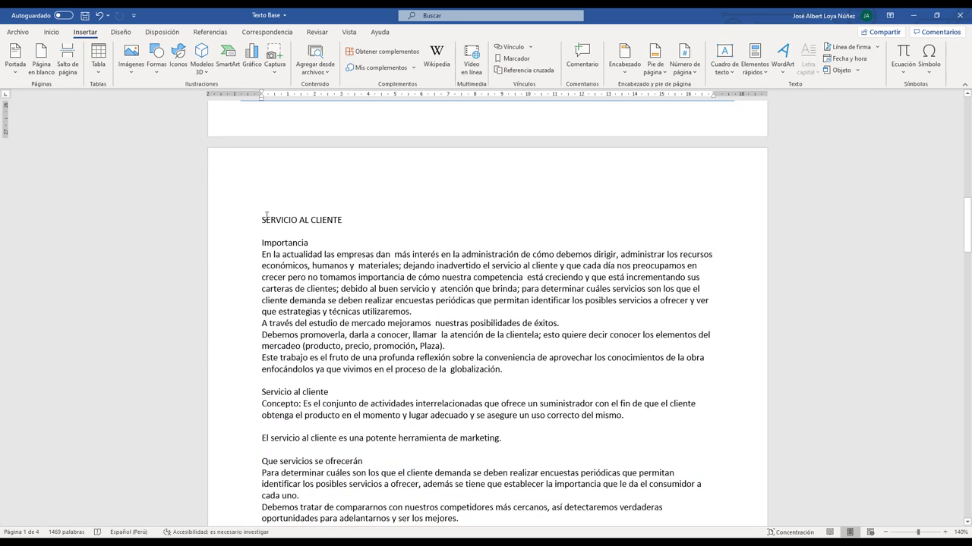
Move the SERVICIO AL CLIENTE heading into the cover title, pasted as text only.
left_click_drag(262, 219, 340, 221)
key("ctrl+c")
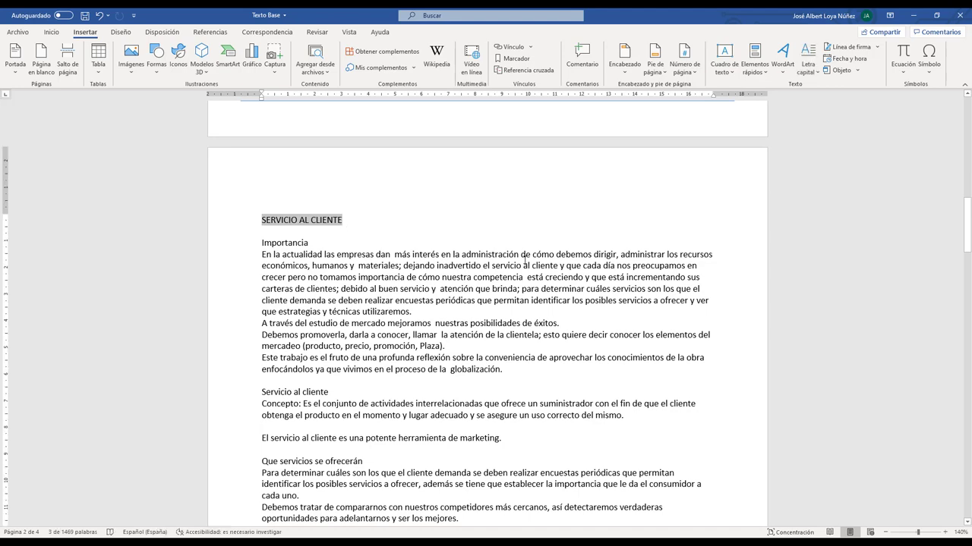
key("Delete")
scroll(524, 259, "up", 2)
scroll(523, 259, "up", 3)
scroll(523, 260, "up", 3)
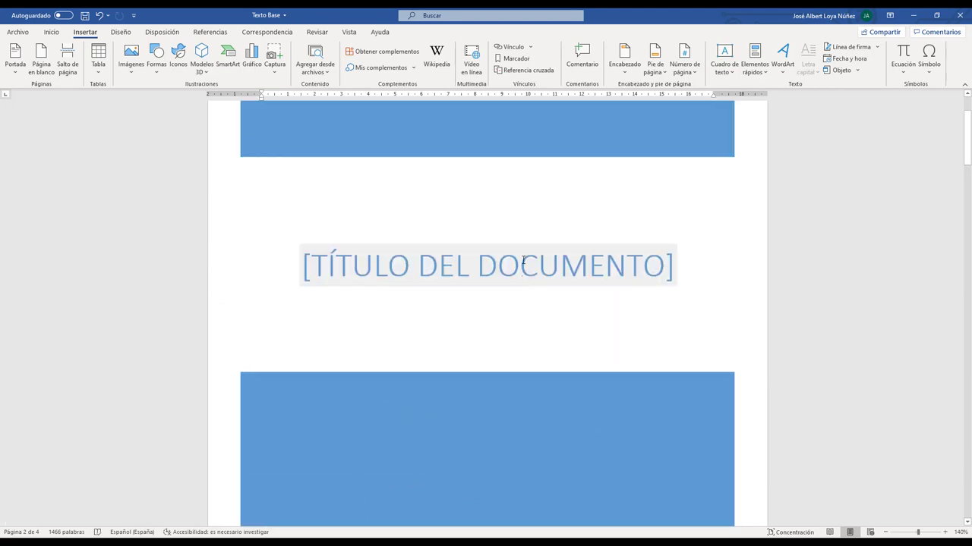
scroll(524, 260, "up", 1)
left_click(339, 295)
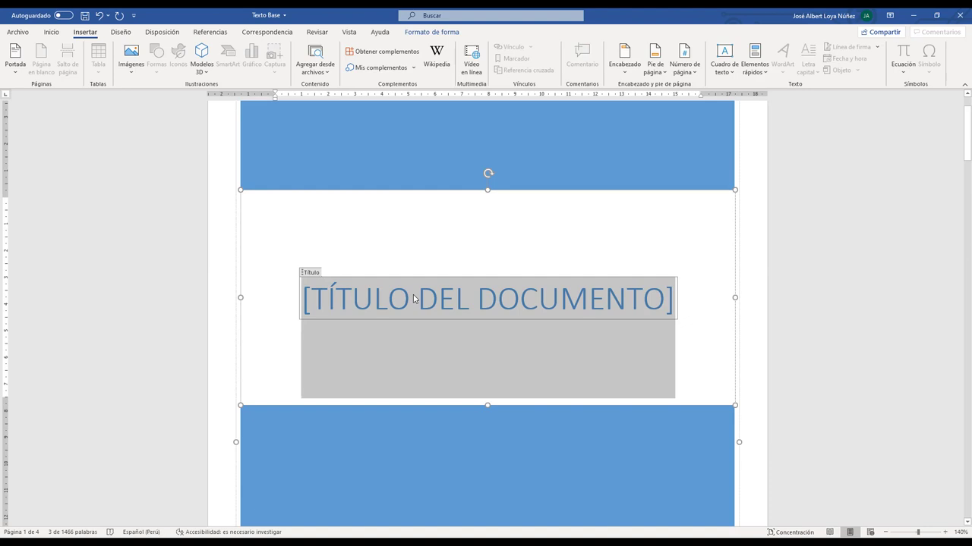
key("ctrl+v")
left_click(550, 312)
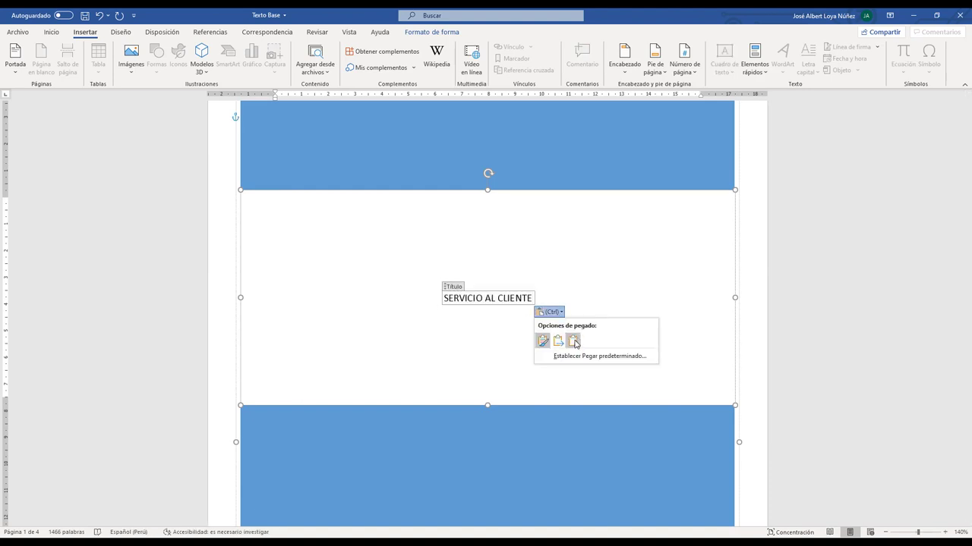
left_click(573, 342)
scroll(501, 314, "up", 1)
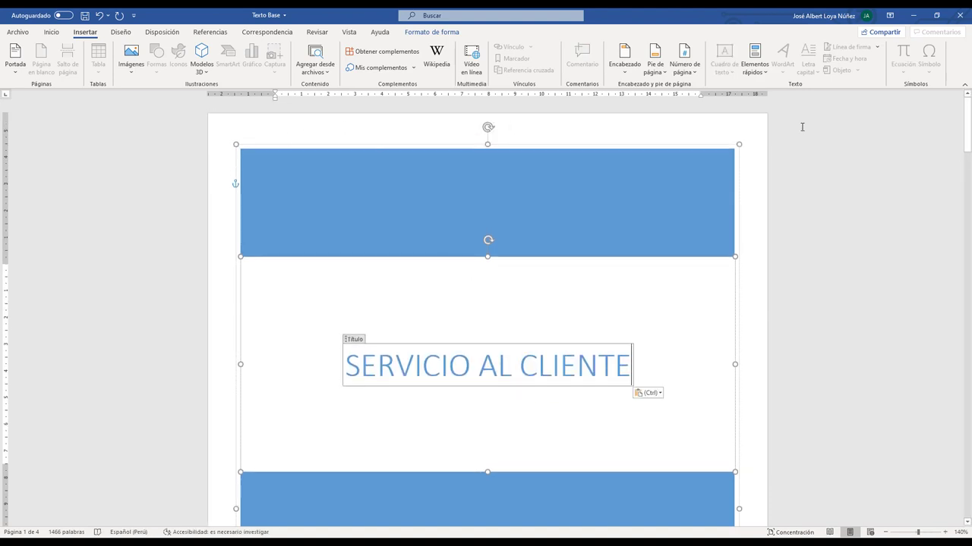
left_click(737, 173)
Delete the cover's company name and company address placeholders.
scroll(737, 173, "down", 4)
scroll(737, 173, "down", 3)
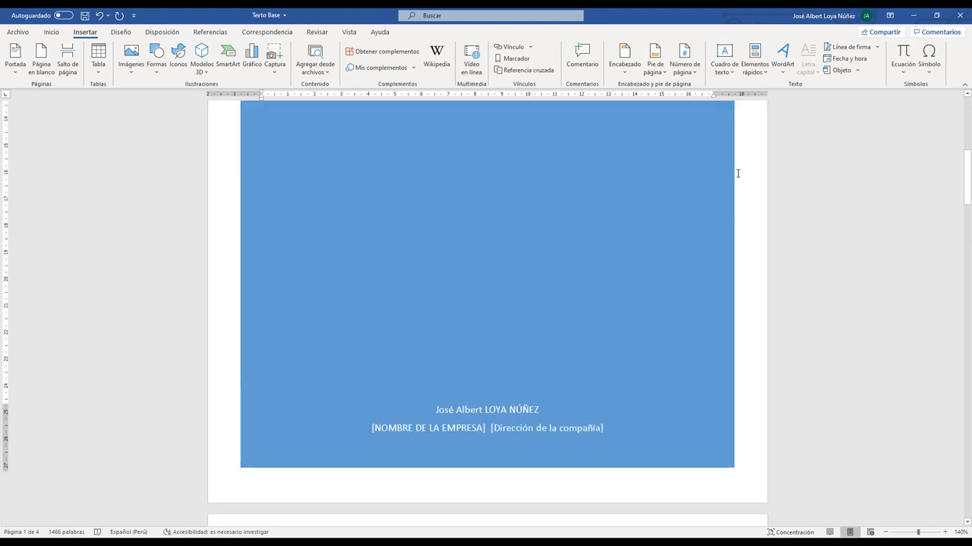
left_click(435, 334)
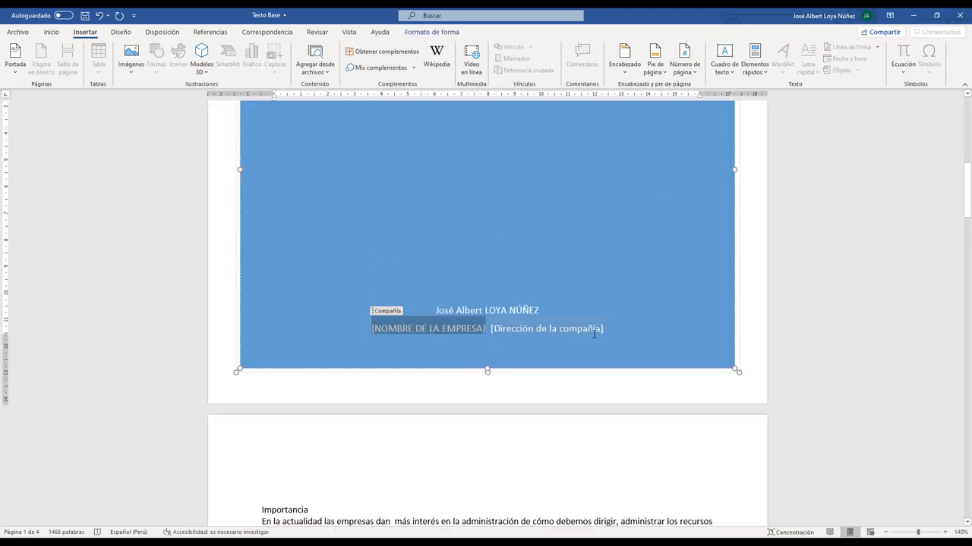
left_click(387, 312)
key("Delete")
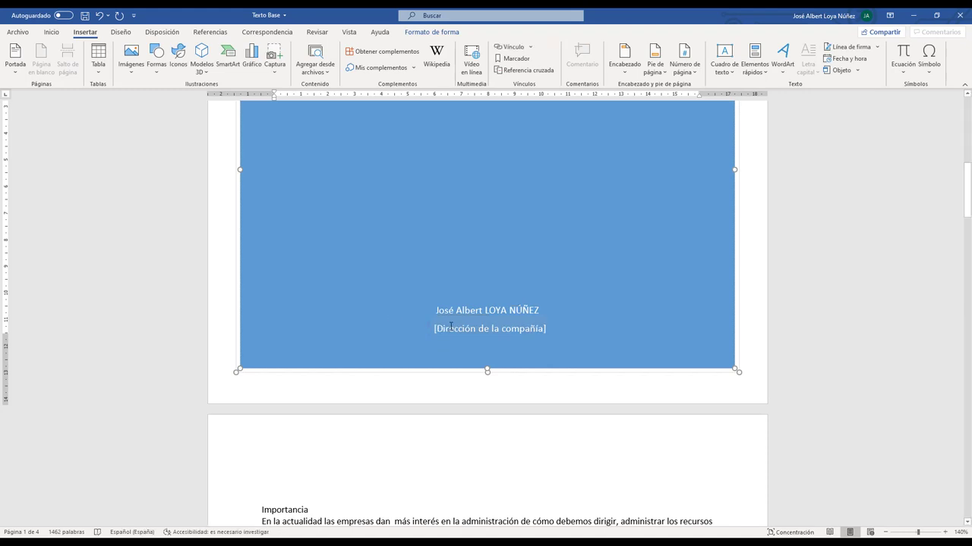
left_click(436, 312)
key("Delete")
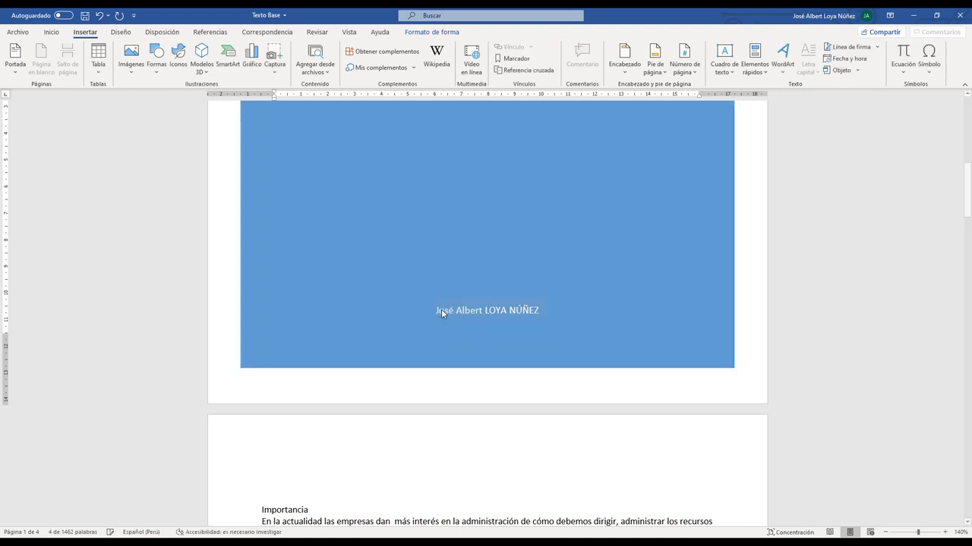
scroll(355, 252, "down", 3)
scroll(356, 252, "down", 1)
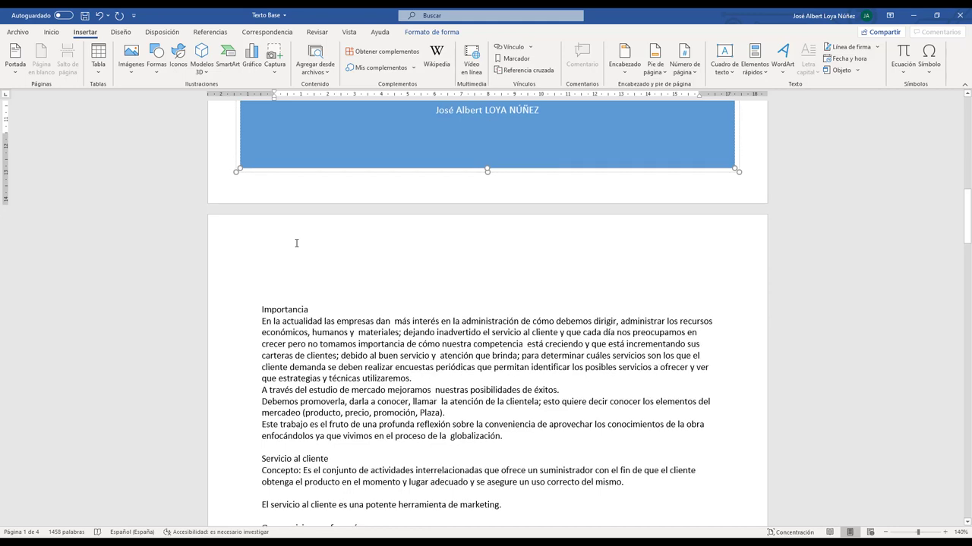
scroll(296, 243, "down", 2)
Delete the empty line above Importancia so the body text starts at the page top.
left_click(386, 233)
key("Delete")
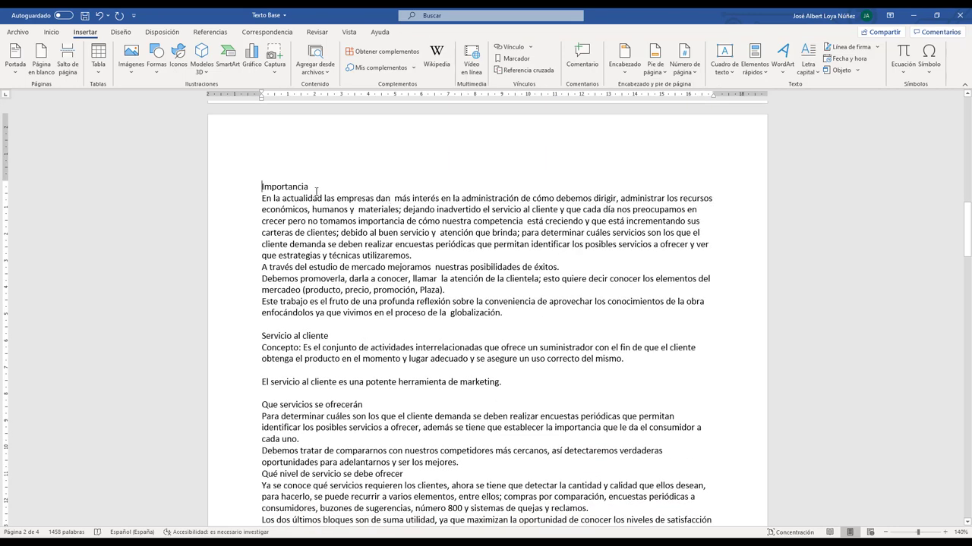
mouse_move(967, 227)
left_mouse_down()
mouse_move(964, 151)
mouse_move(965, 227)
left_mouse_up()
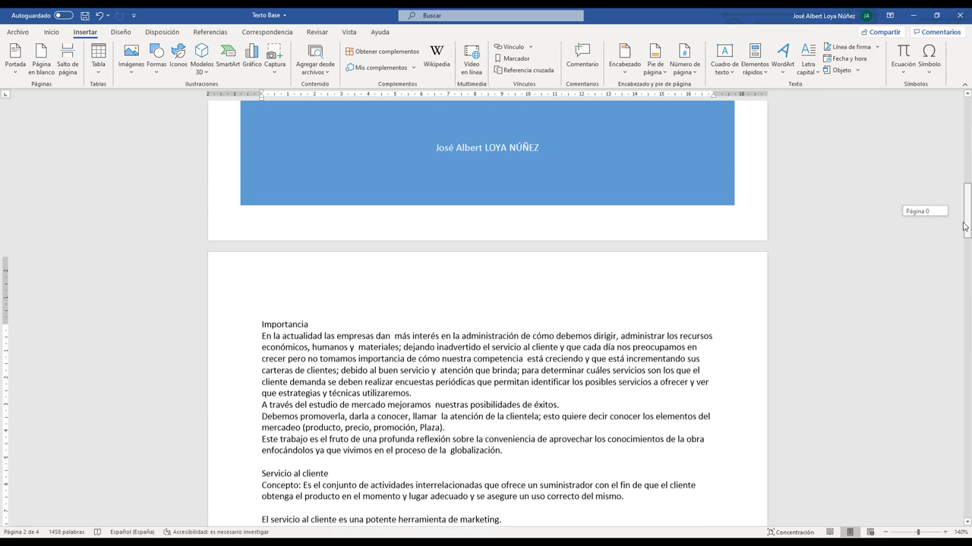
scroll(278, 178, "down", 2)
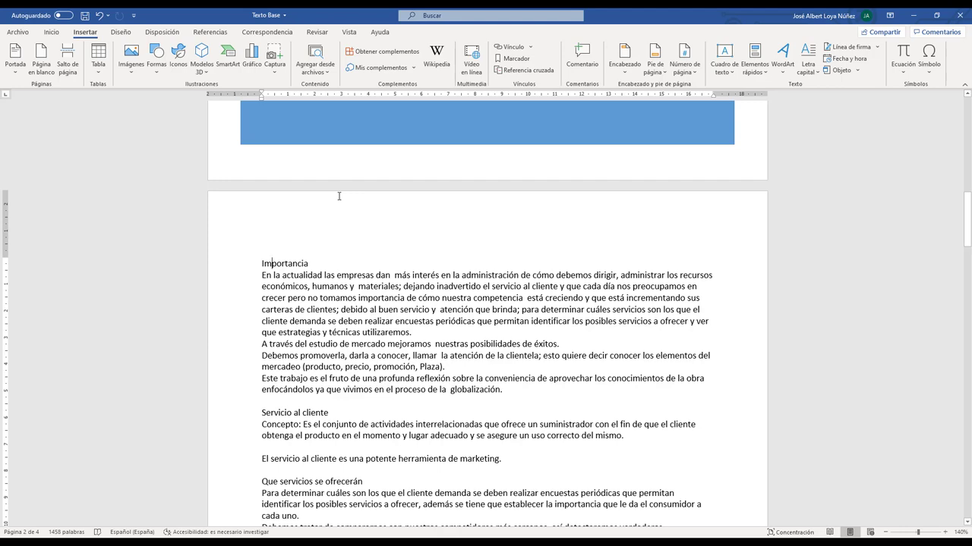
left_click(51, 32)
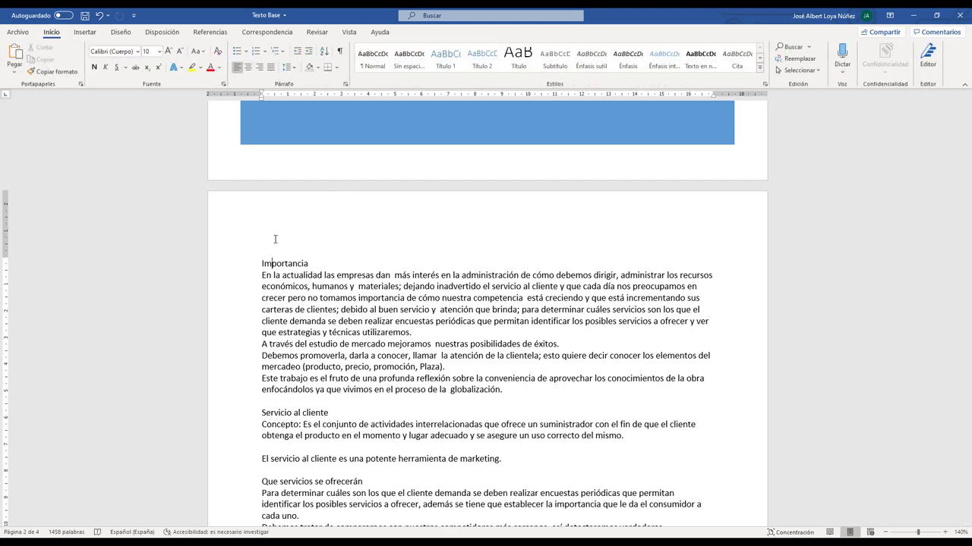
scroll(326, 243, "down", 2)
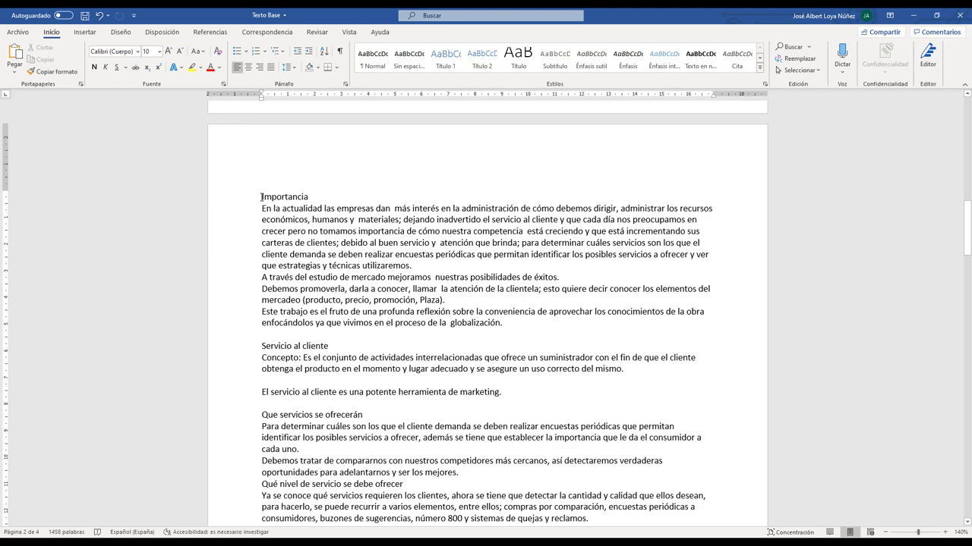
Select the body text from Importancia to the end of the document and justify it.
key("ctrl+a")
scroll(594, 279, "up", 6)
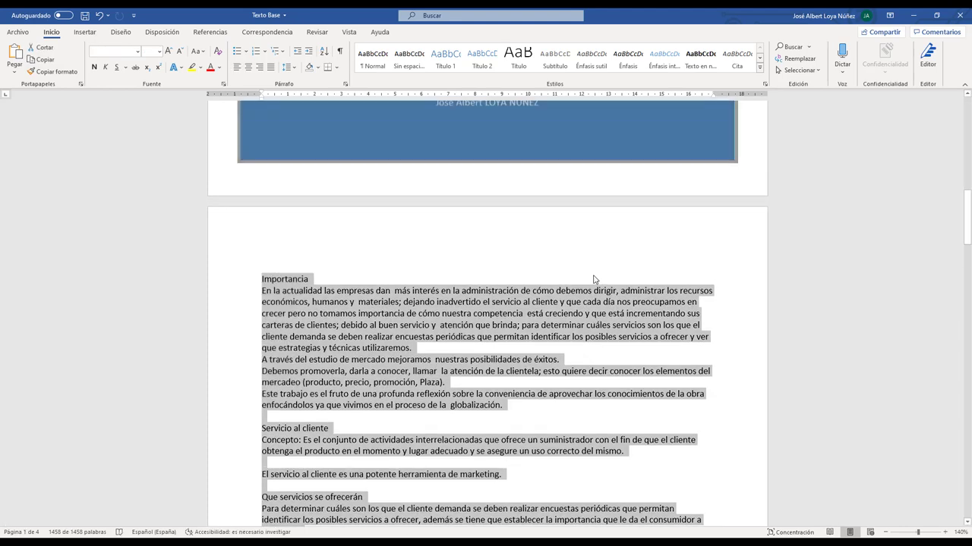
scroll(593, 275, "up", 5)
scroll(592, 275, "up", 5)
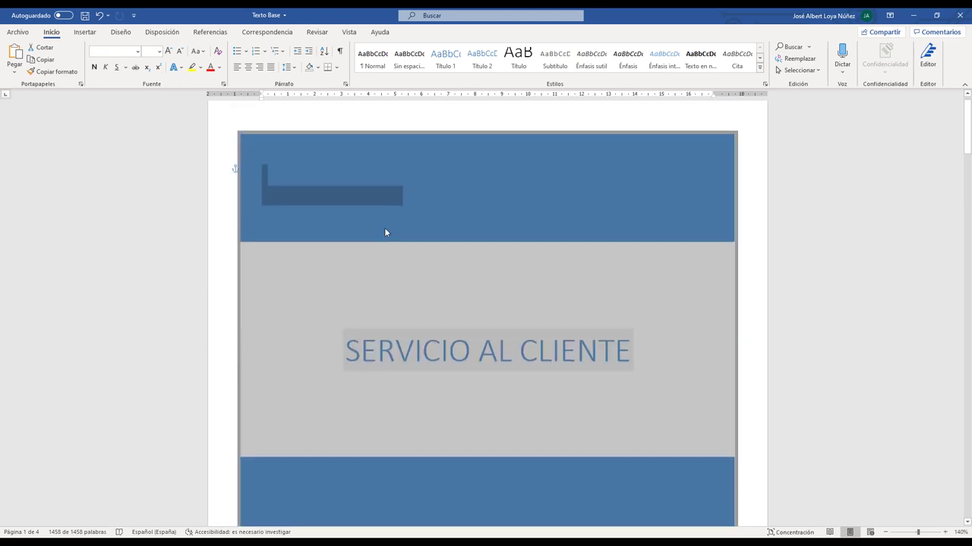
scroll(664, 223, "down", 1)
scroll(493, 289, "down", 2)
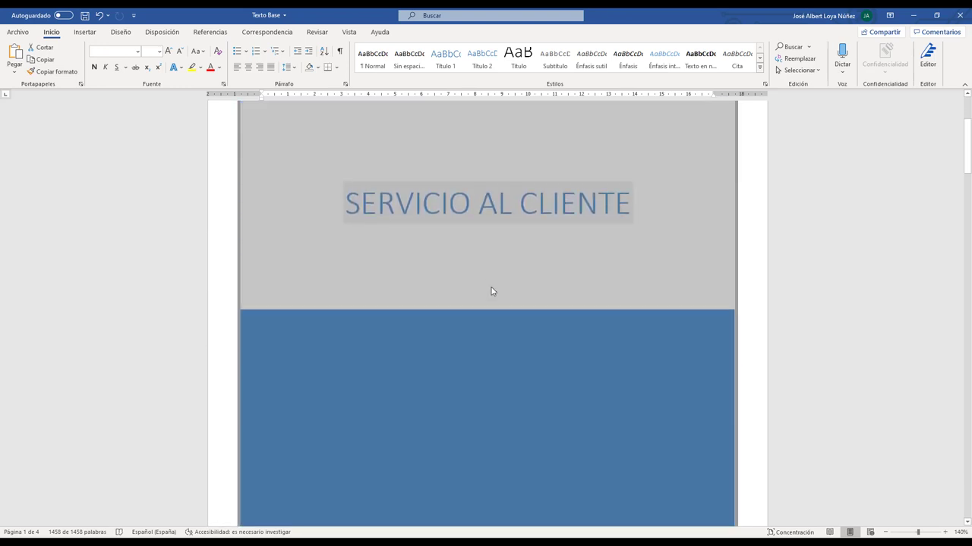
scroll(493, 288, "down", 3)
scroll(493, 291, "down", 8)
scroll(579, 338, "up", 3)
left_click(307, 302)
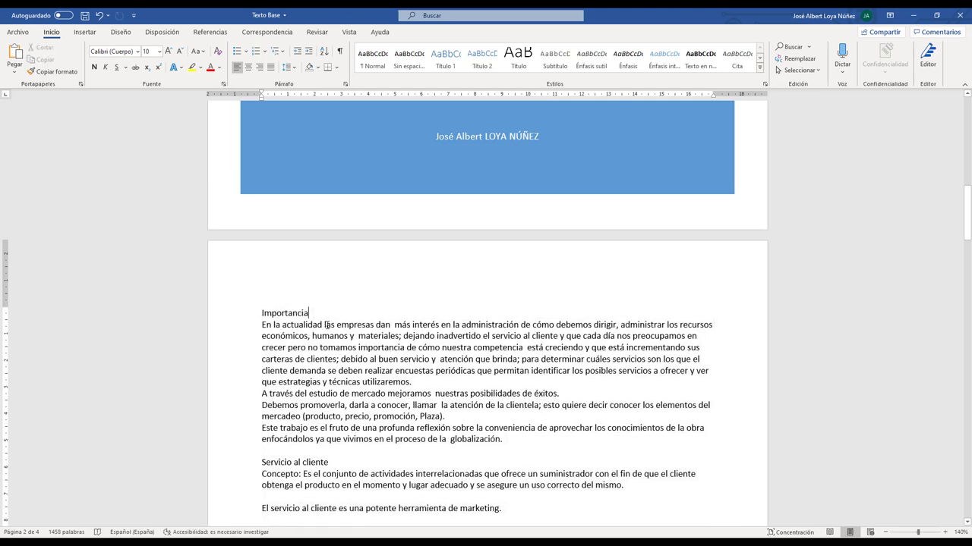
mouse_move(261, 313)
left_mouse_down()
mouse_move(631, 509)
mouse_move(465, 386)
left_mouse_up()
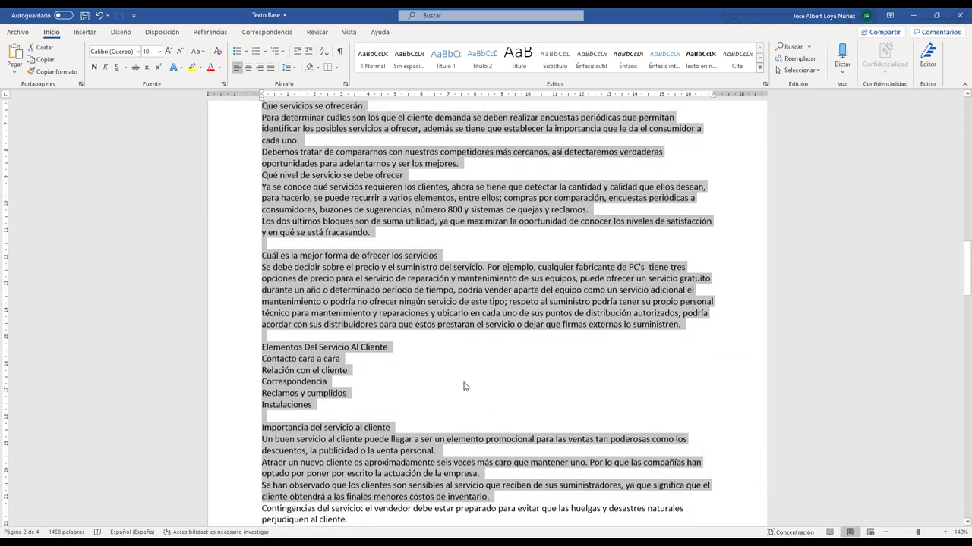
scroll(465, 387, "up", 5)
scroll(380, 388, "up", 5)
scroll(280, 391, "up", 2)
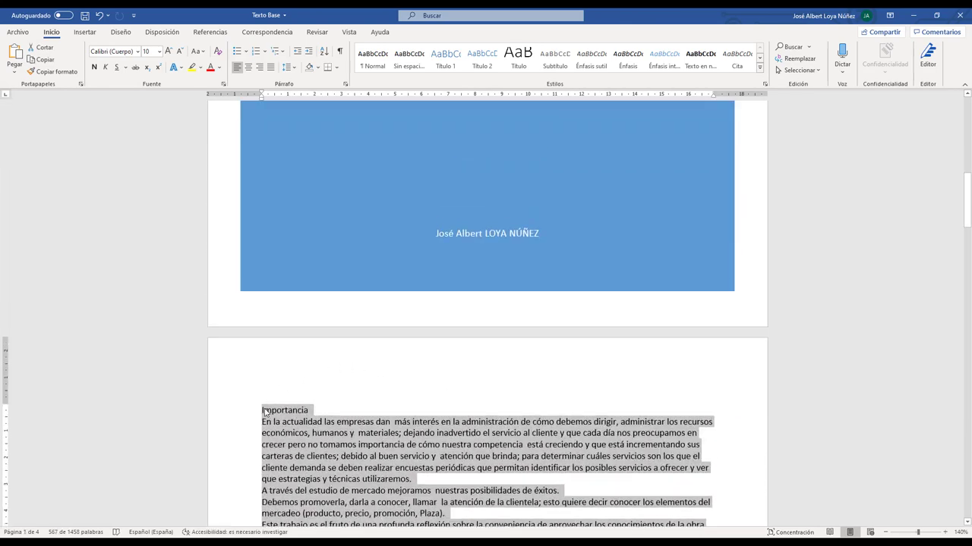
left_click(261, 410)
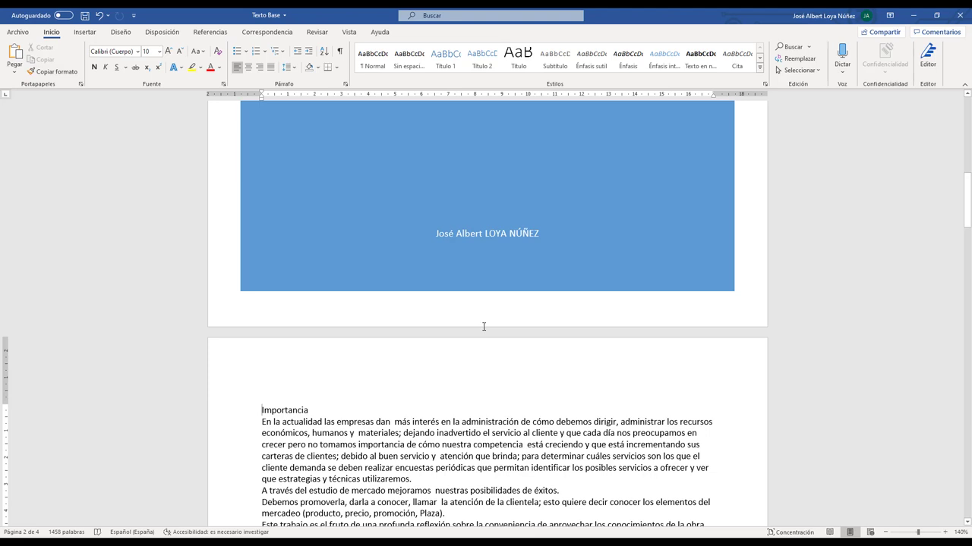
key("ctrl+shift+End")
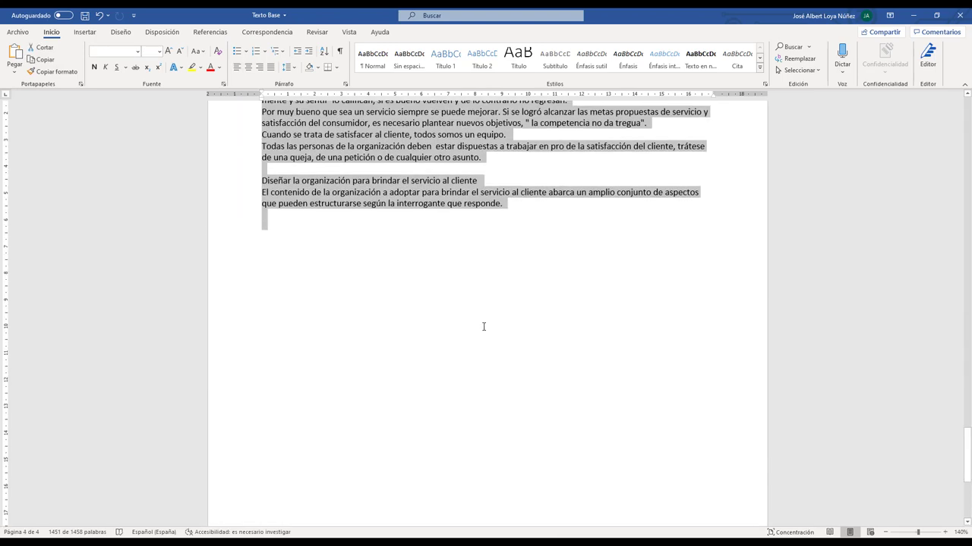
scroll(483, 327, "up", 2)
scroll(483, 327, "up", 2)
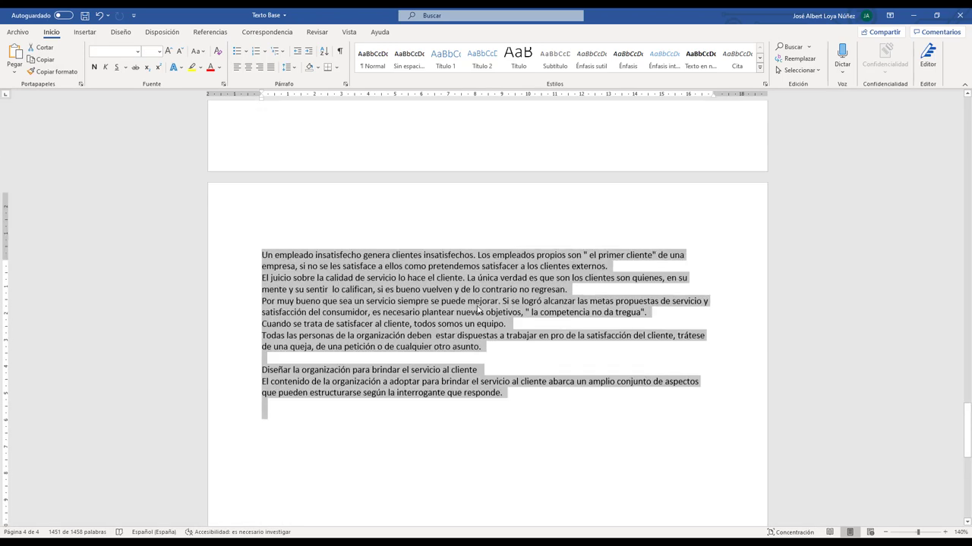
scroll(478, 313, "up", 1)
scroll(477, 309, "up", 2)
scroll(477, 309, "up", 1)
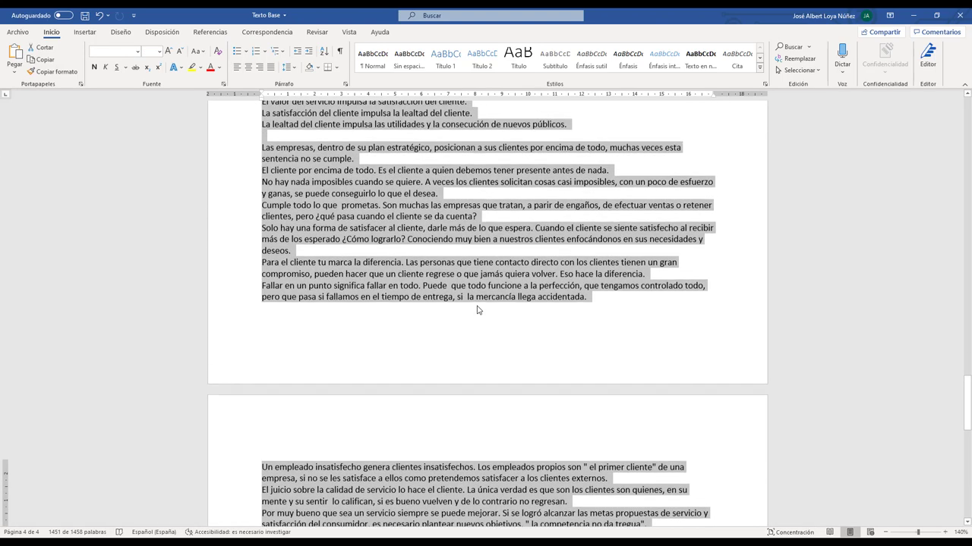
scroll(477, 309, "up", 2)
scroll(479, 309, "up", 3)
scroll(477, 309, "up", 3)
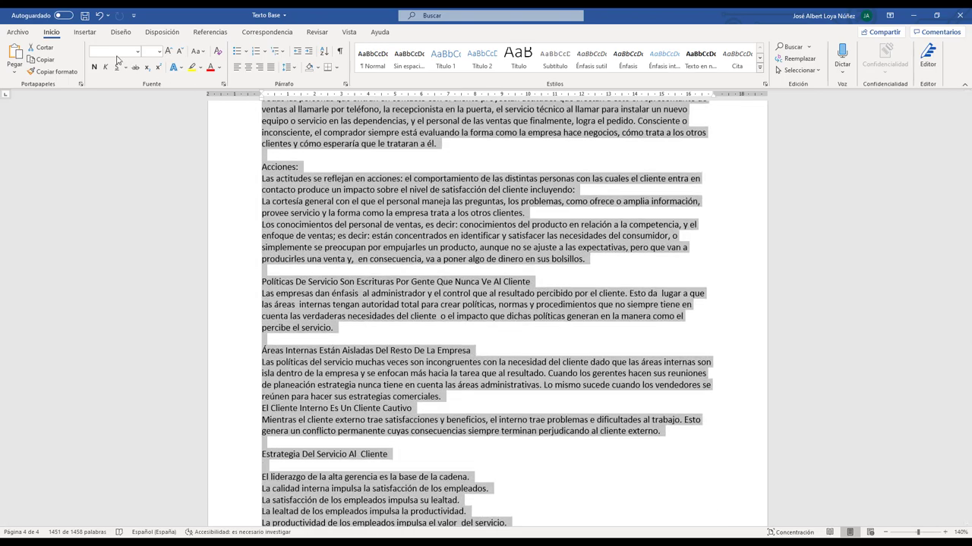
left_click(271, 67)
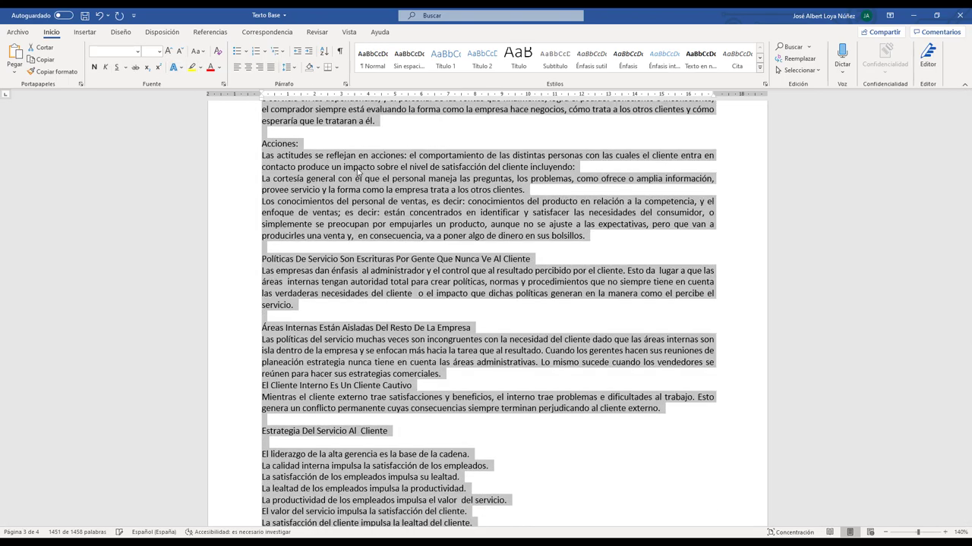
Set the selected body text to font size 12.
scroll(359, 273, "up", 2)
scroll(360, 273, "up", 5)
scroll(361, 271, "up", 4)
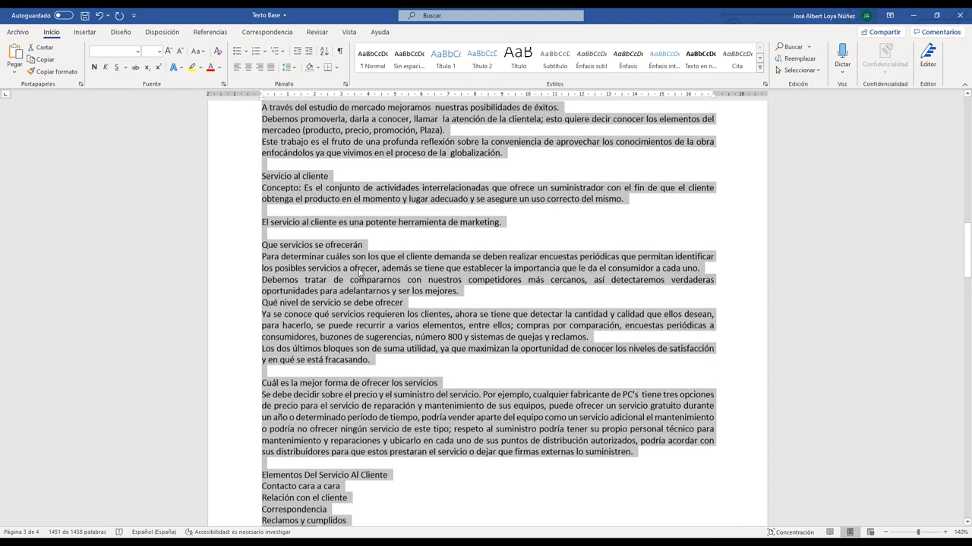
scroll(363, 270, "up", 7)
scroll(365, 268, "up", 3)
scroll(365, 268, "down", 4)
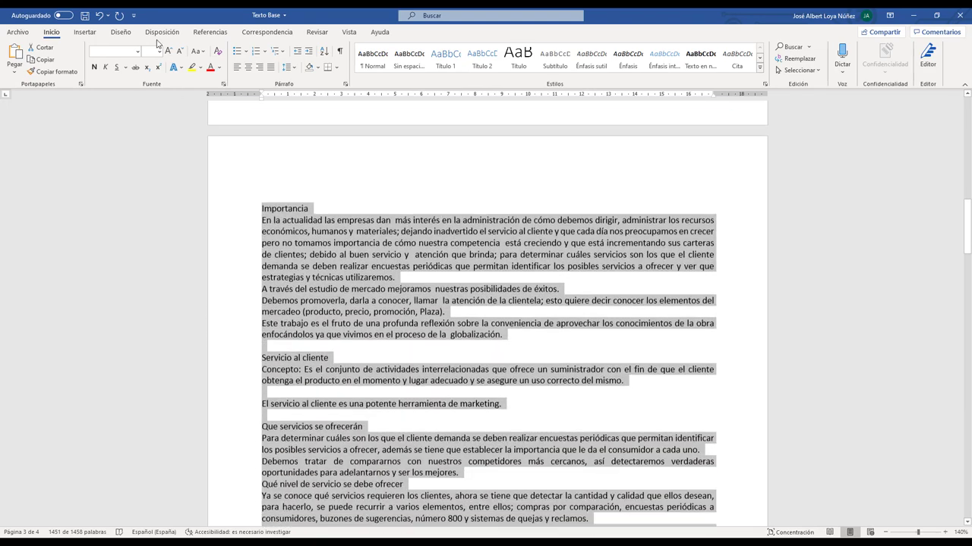
left_click(158, 53)
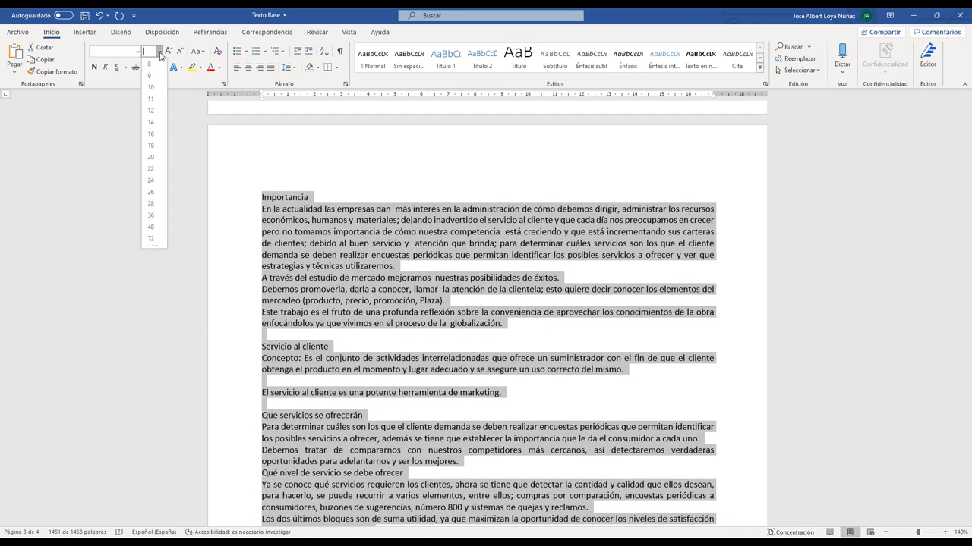
left_click(151, 112)
left_click(477, 218)
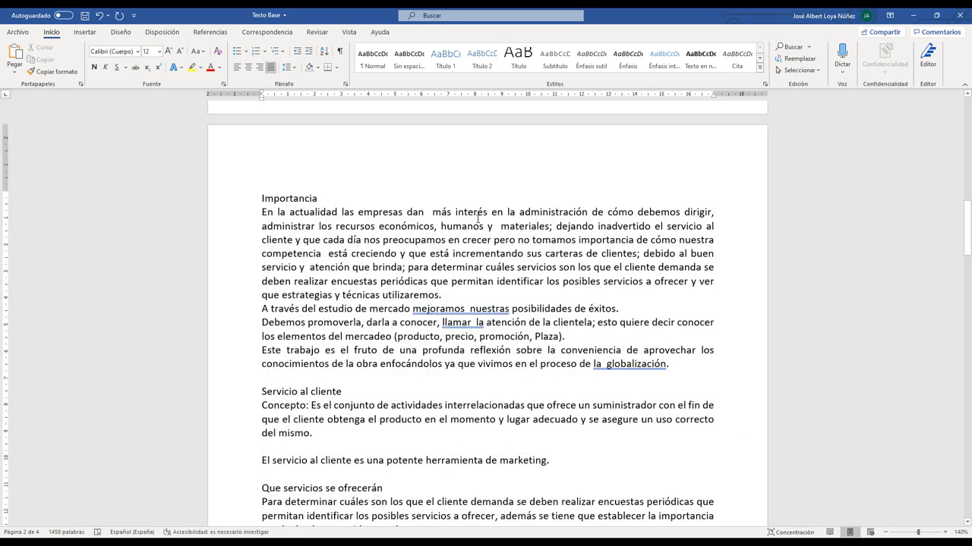
scroll(398, 209, "up", 2)
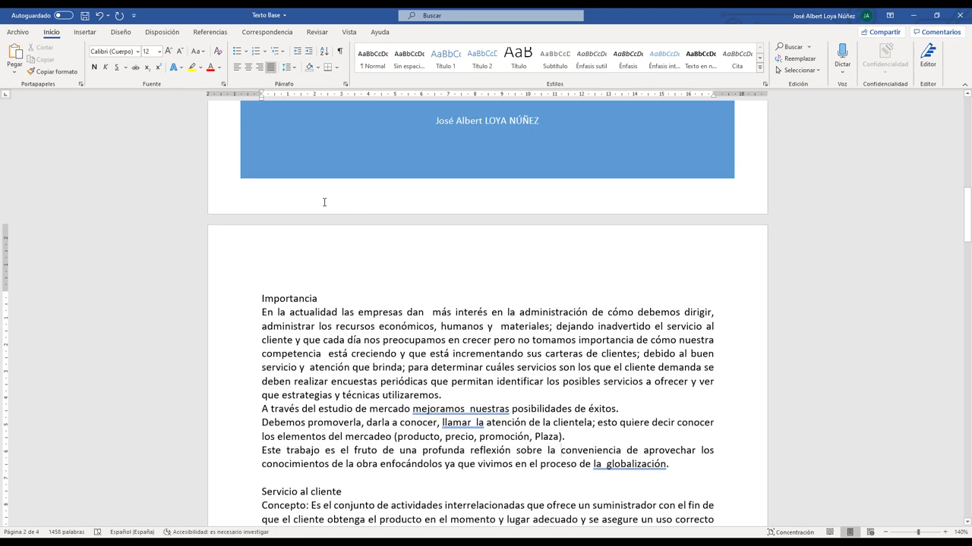
scroll(324, 201, "down", 8)
scroll(324, 202, "down", 4)
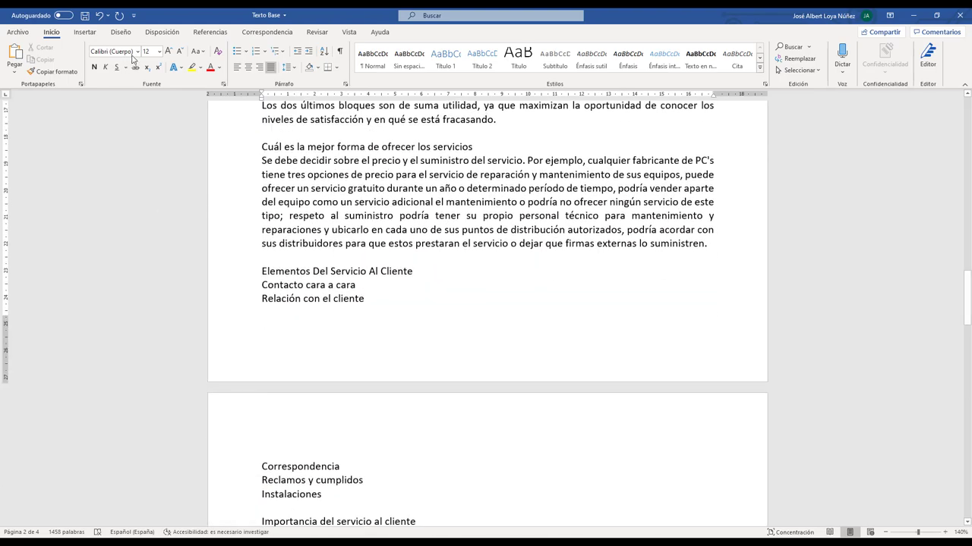
scroll(272, 331, "down", 5)
scroll(271, 331, "down", 2)
scroll(271, 331, "up", 3)
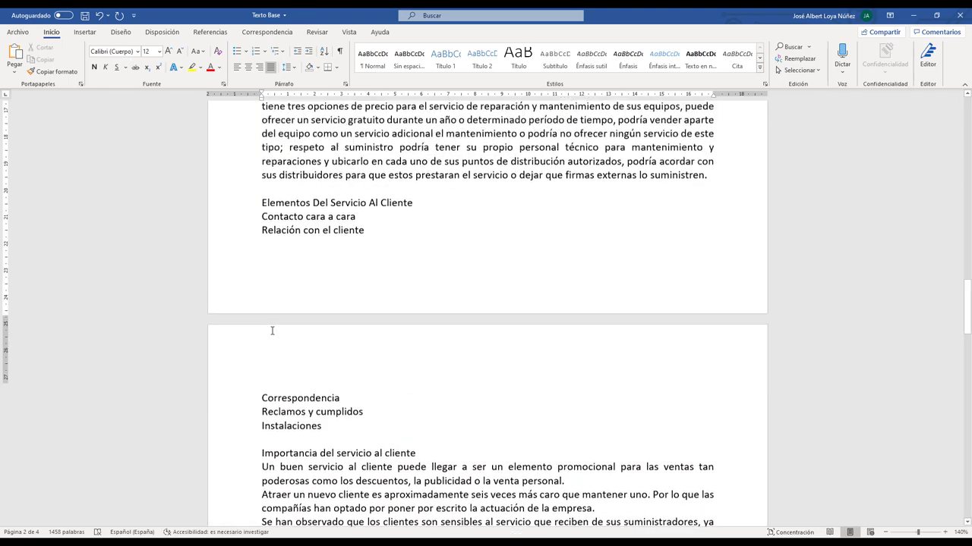
scroll(272, 331, "up", 8)
scroll(272, 331, "up", 4)
scroll(272, 331, "up", 5)
scroll(340, 293, "up", 2)
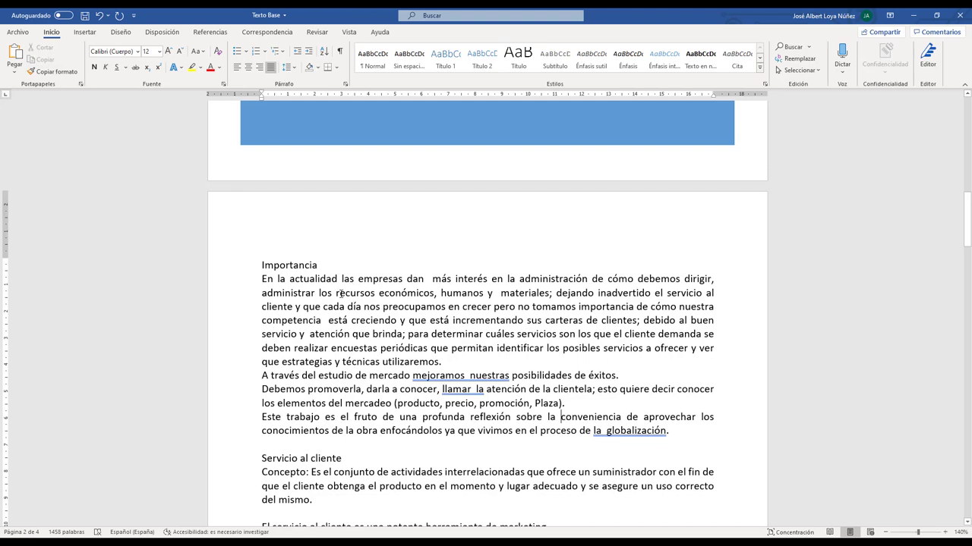
left_click(251, 265)
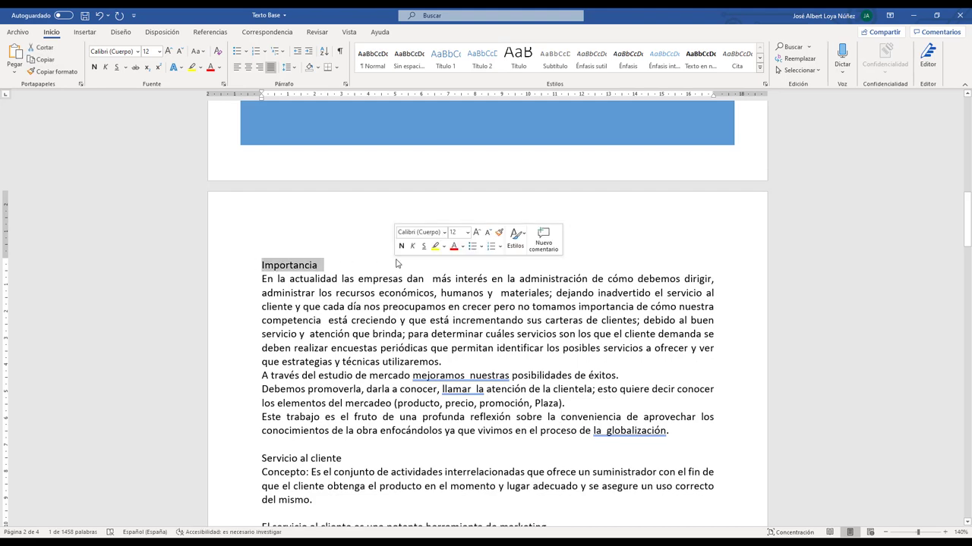
left_click(371, 263)
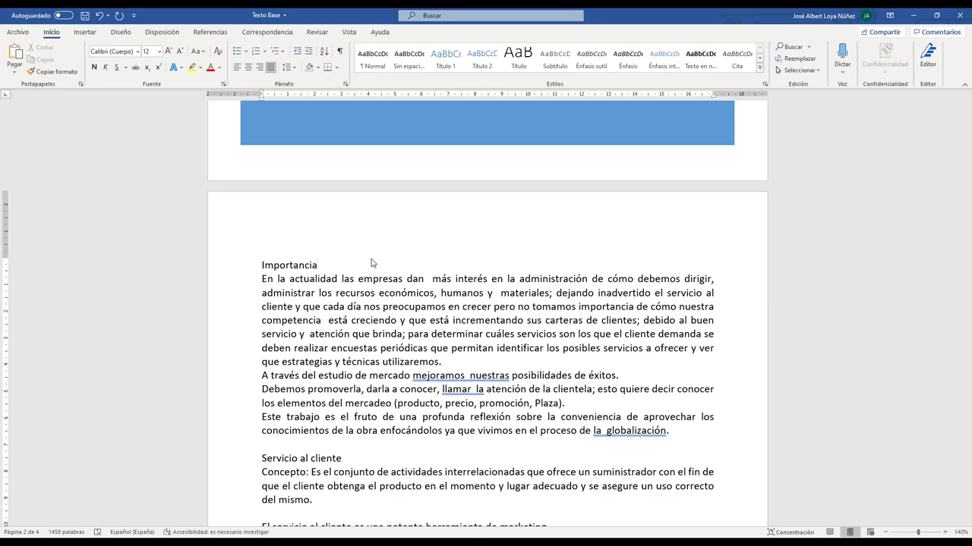
left_click(371, 60)
left_click(409, 57)
left_click(760, 69)
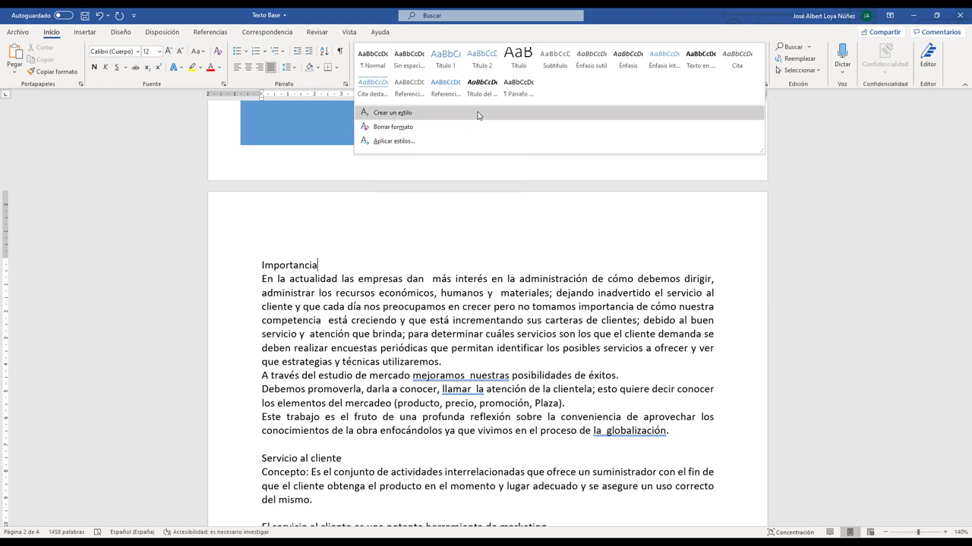
left_click(372, 249)
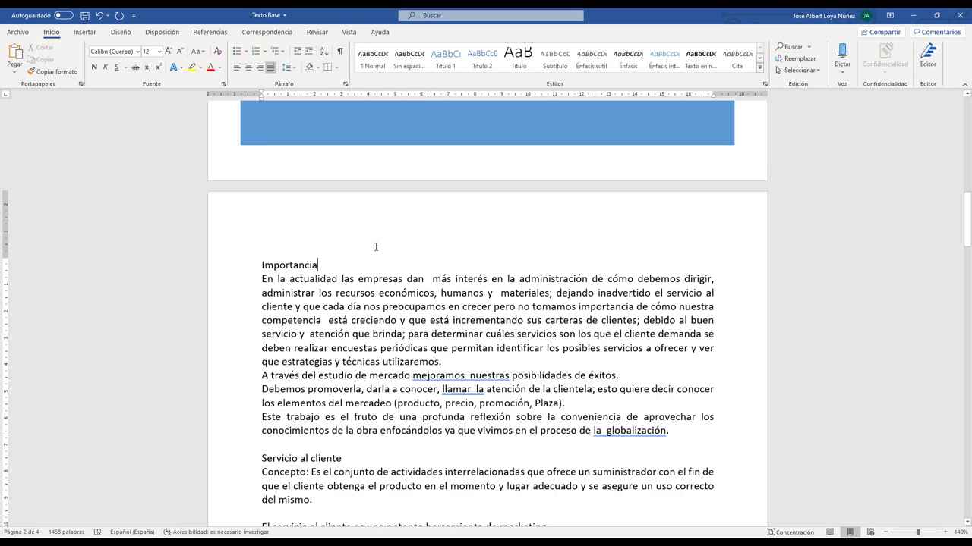
scroll(236, 211, "down", 2)
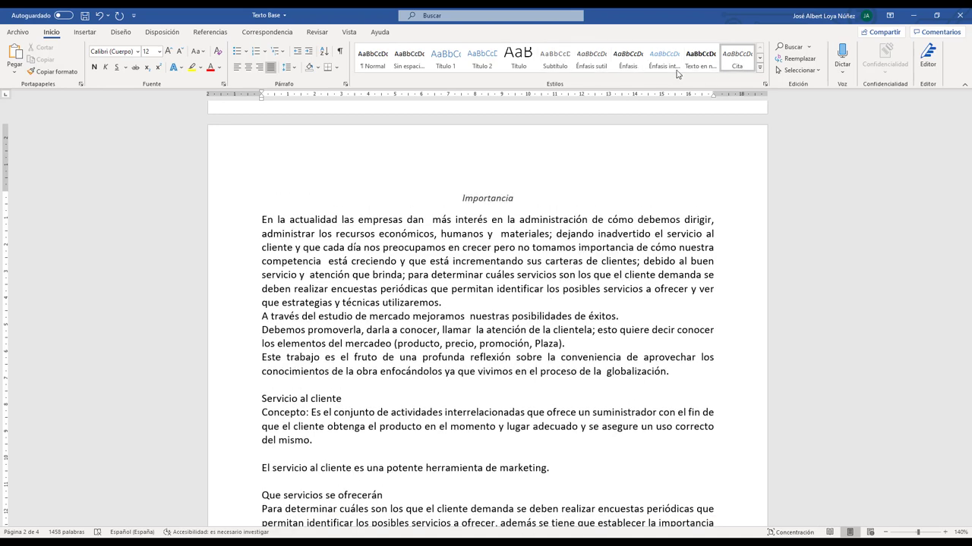
left_click(446, 57)
left_click(384, 56)
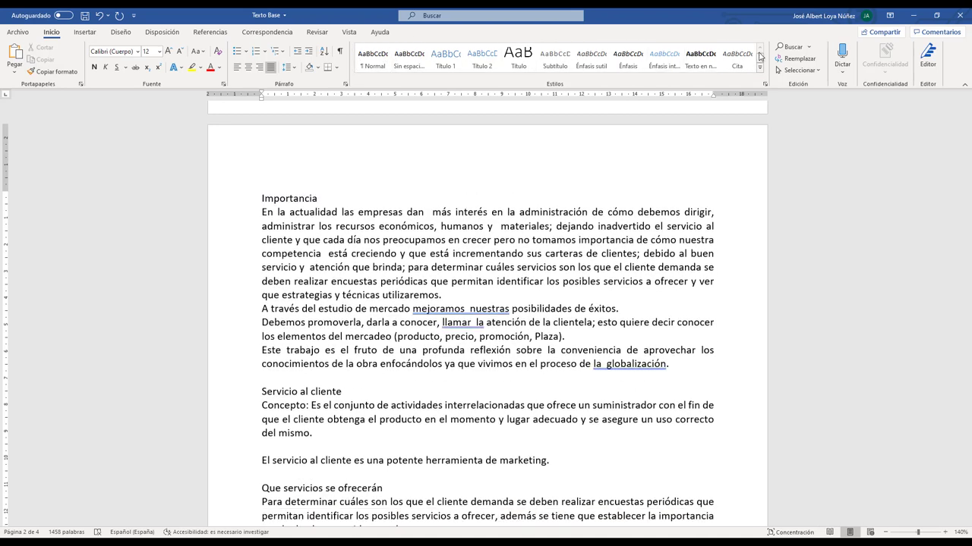
scroll(370, 173, "up", 4)
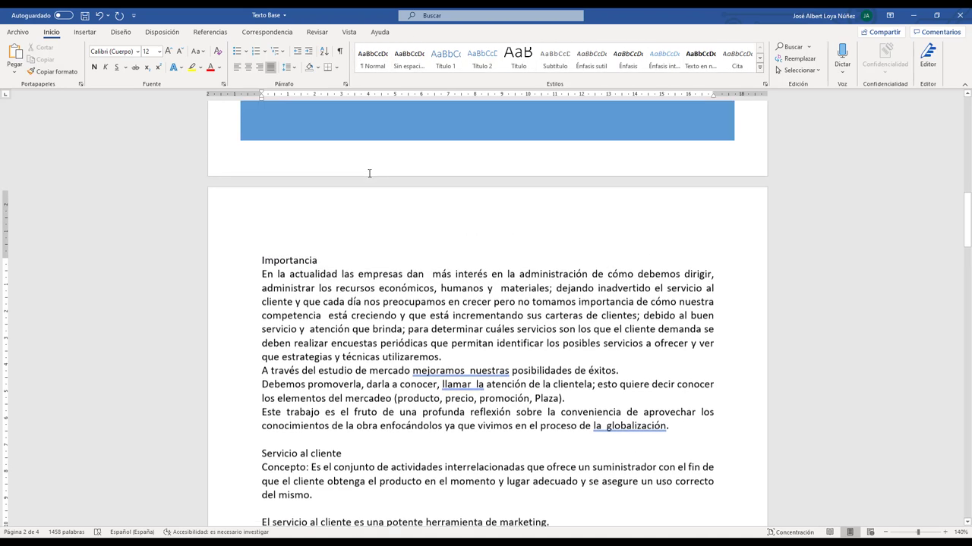
scroll(328, 182, "down", 1)
scroll(340, 201, "down", 1)
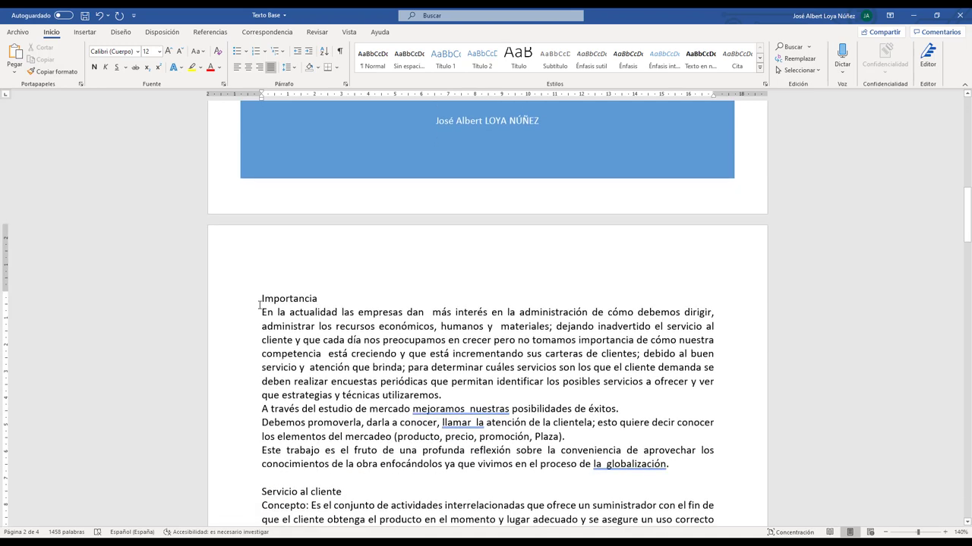
left_click_drag(262, 298, 316, 298)
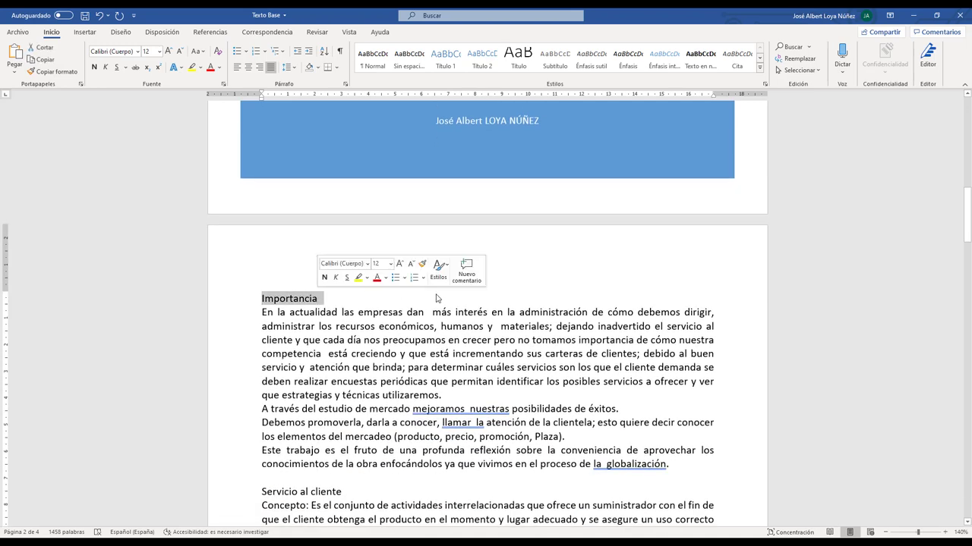
left_click(408, 312)
scroll(281, 287, "down", 3)
scroll(262, 228, "down", 1)
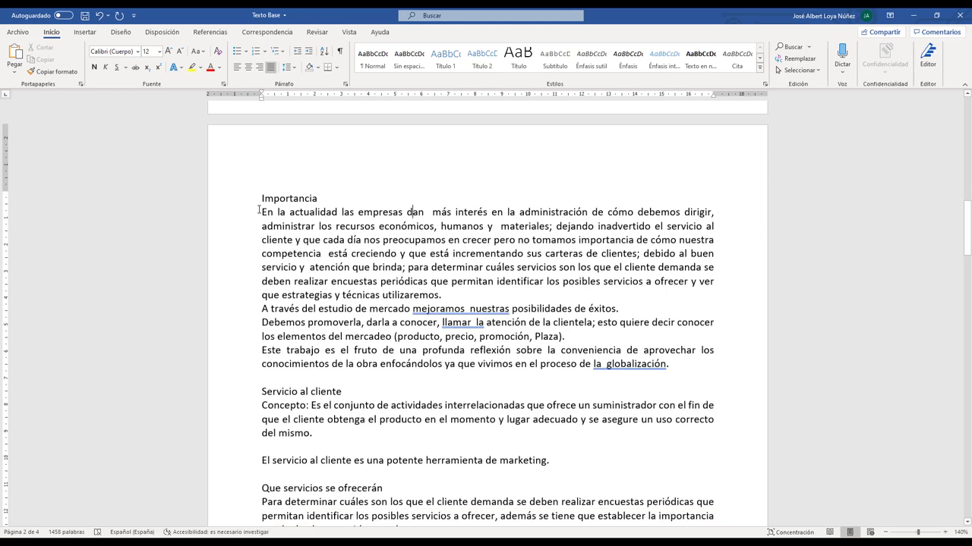
left_click_drag(261, 196, 329, 198)
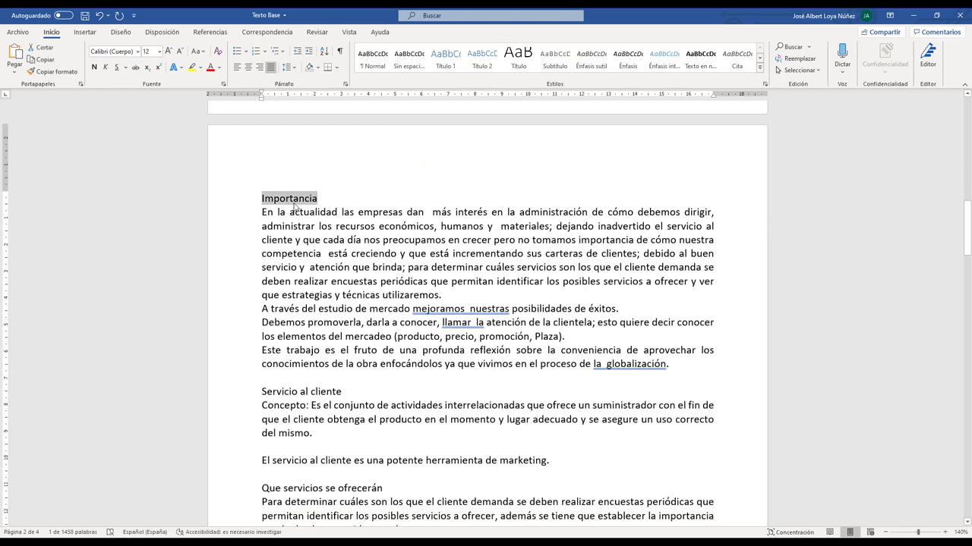
Apply Título 1 to Importancia, Servicio al cliente and Que servicios se ofrecerán.
left_click(440, 61)
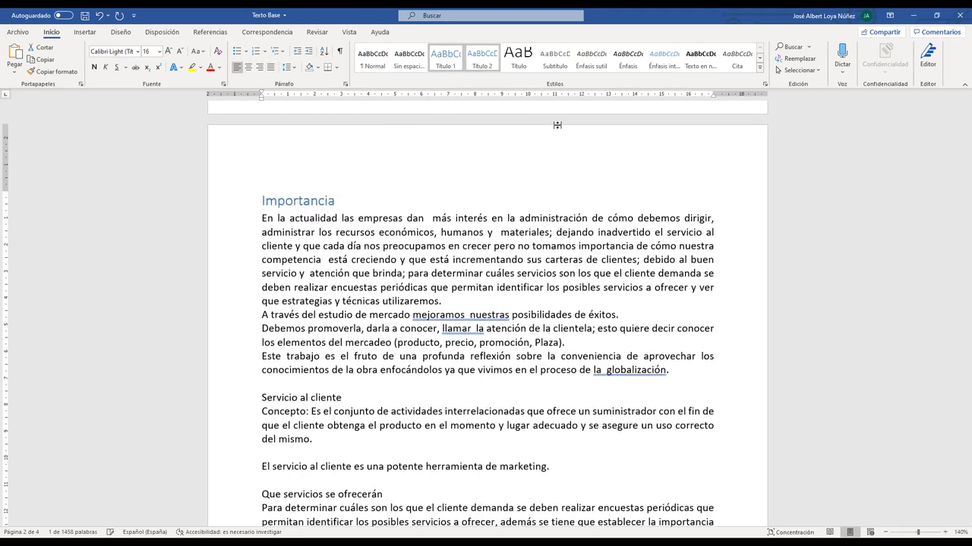
scroll(263, 290, "down", 2)
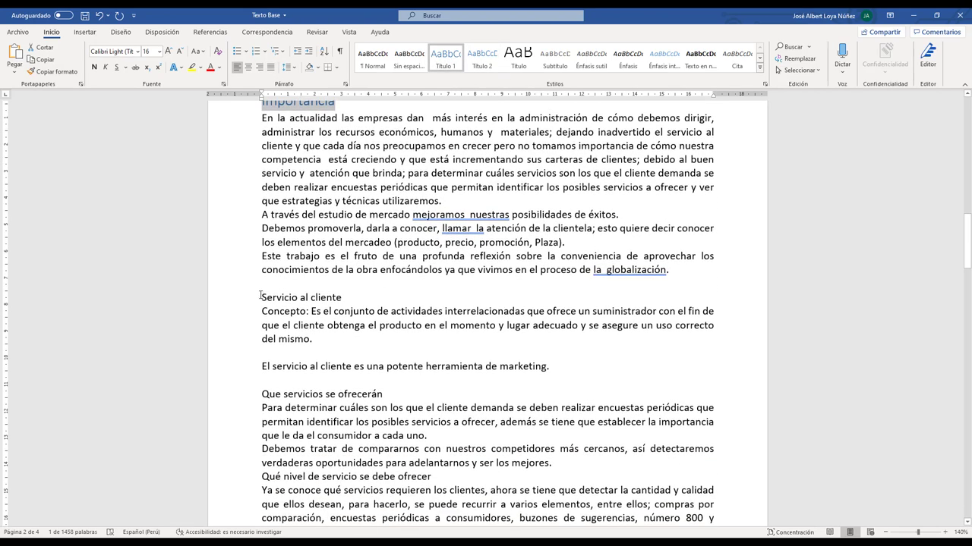
left_click_drag(261, 296, 343, 298)
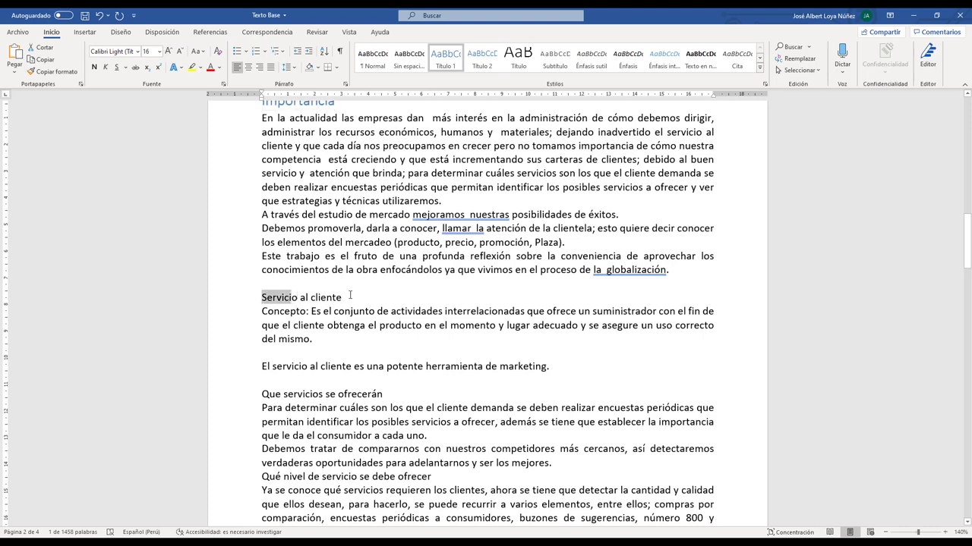
left_click(444, 59)
scroll(402, 288, "down", 2)
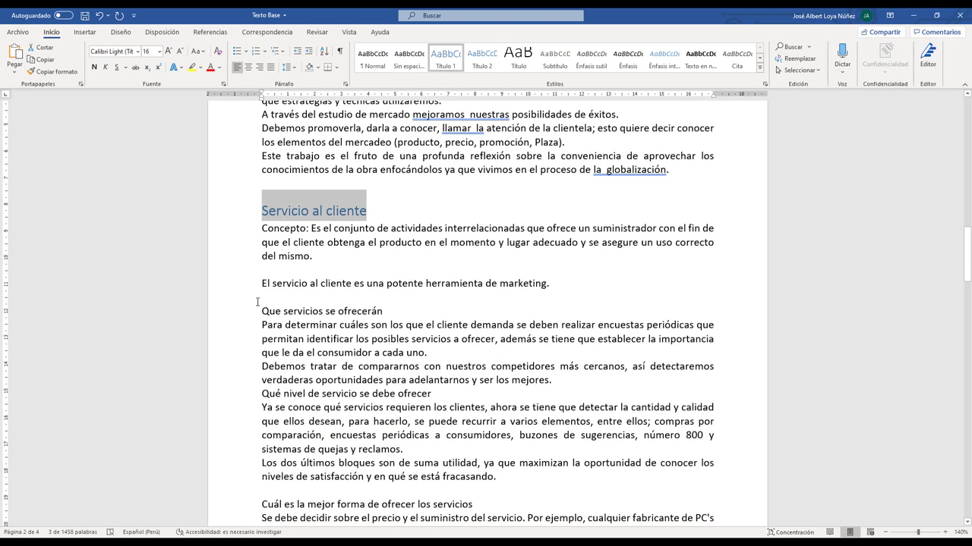
left_click_drag(262, 310, 393, 311)
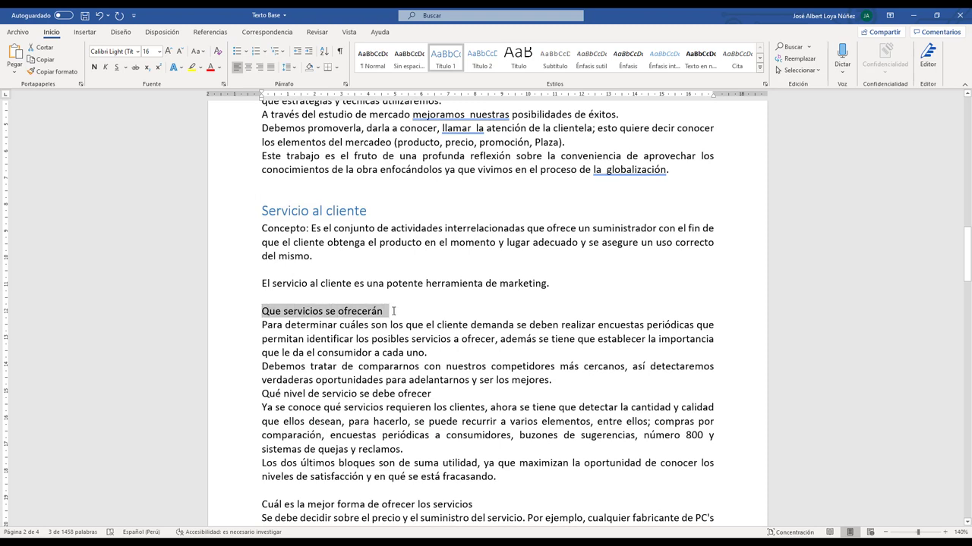
left_click(444, 60)
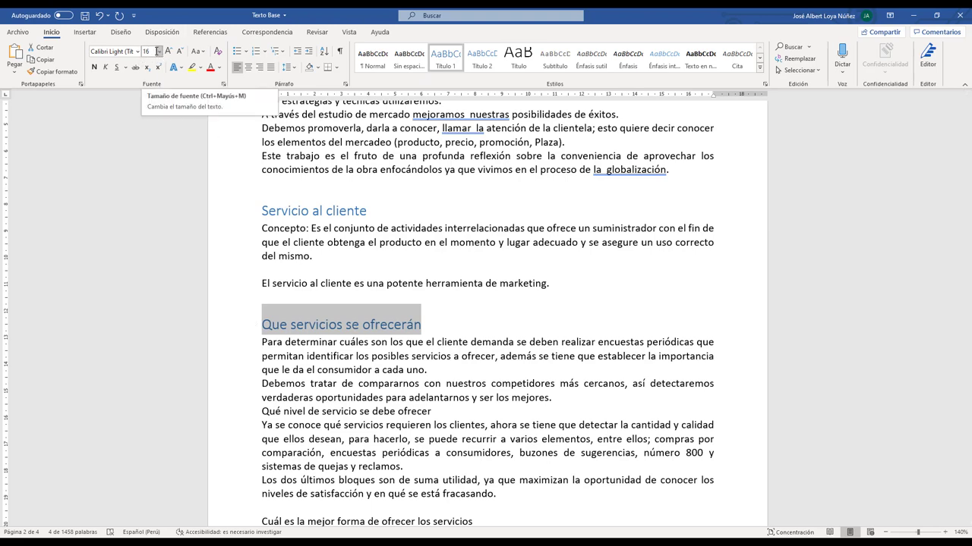
left_click(312, 257)
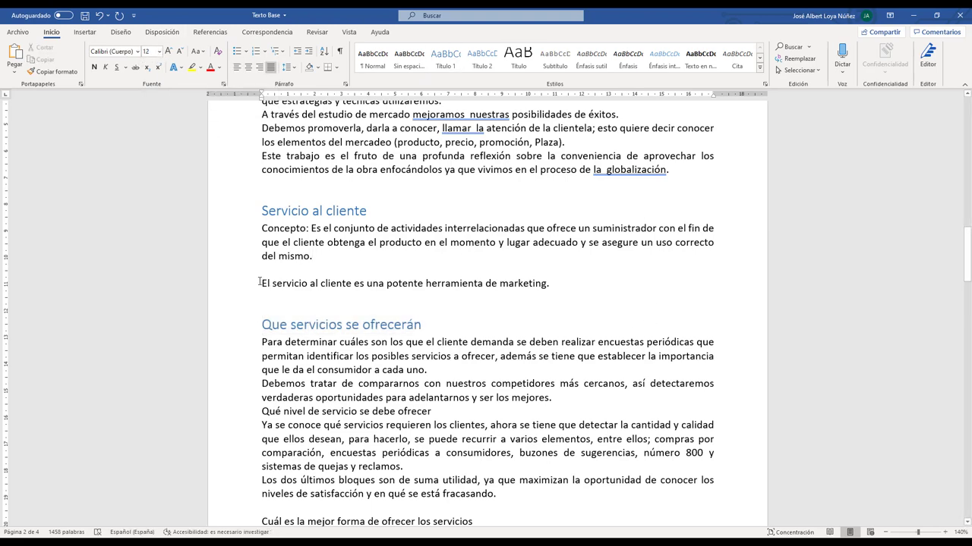
Style the customer-service marketing sentence as a Cita destacada quote.
left_click_drag(272, 282, 574, 282)
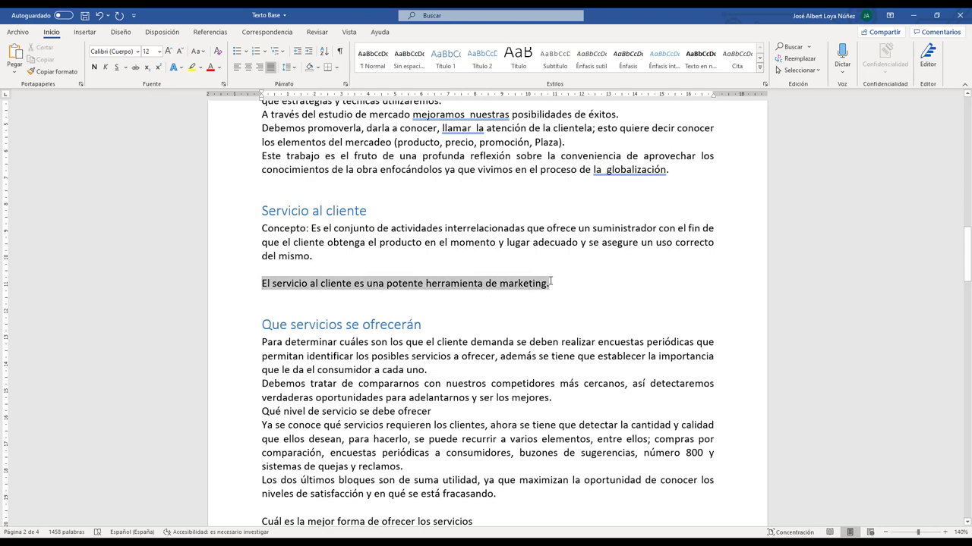
left_click(761, 74)
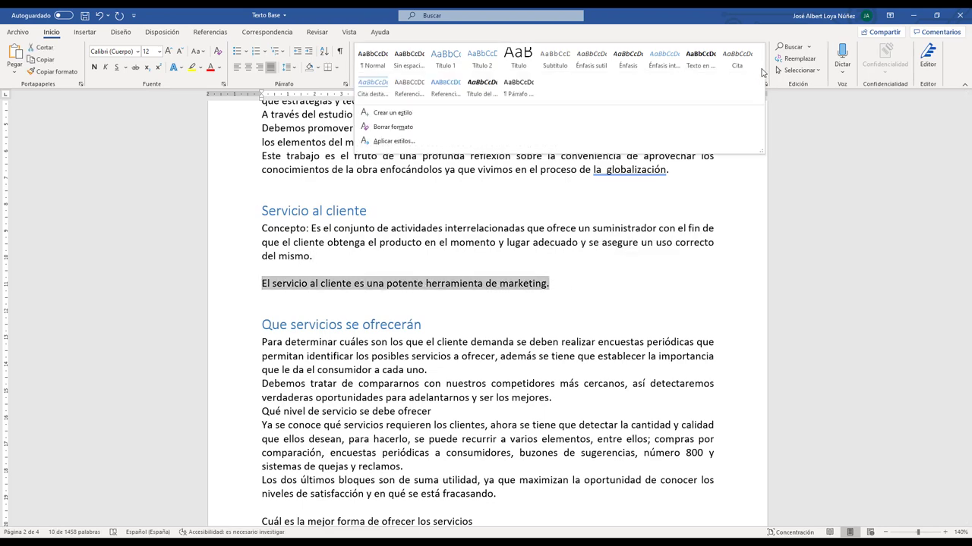
left_click(379, 97)
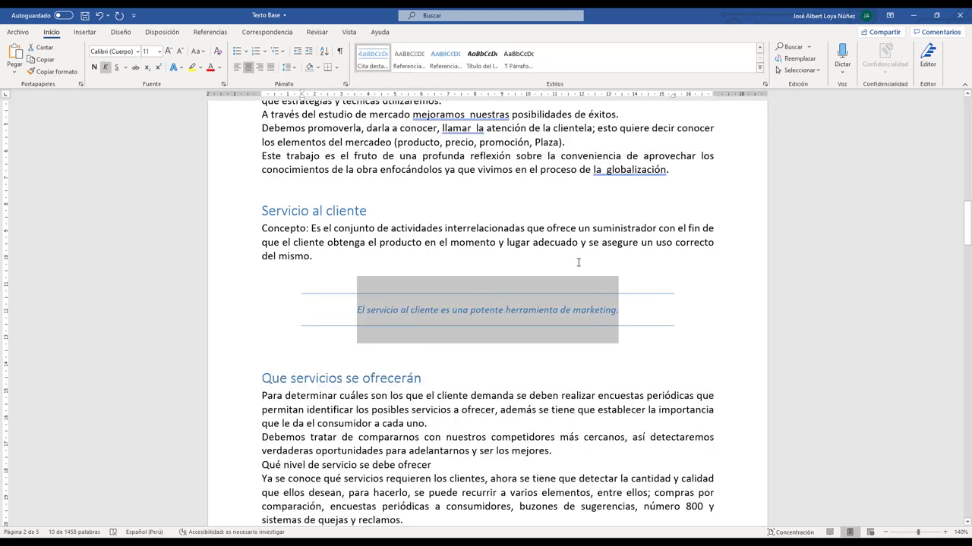
left_click(626, 261)
scroll(404, 367, "down", 2)
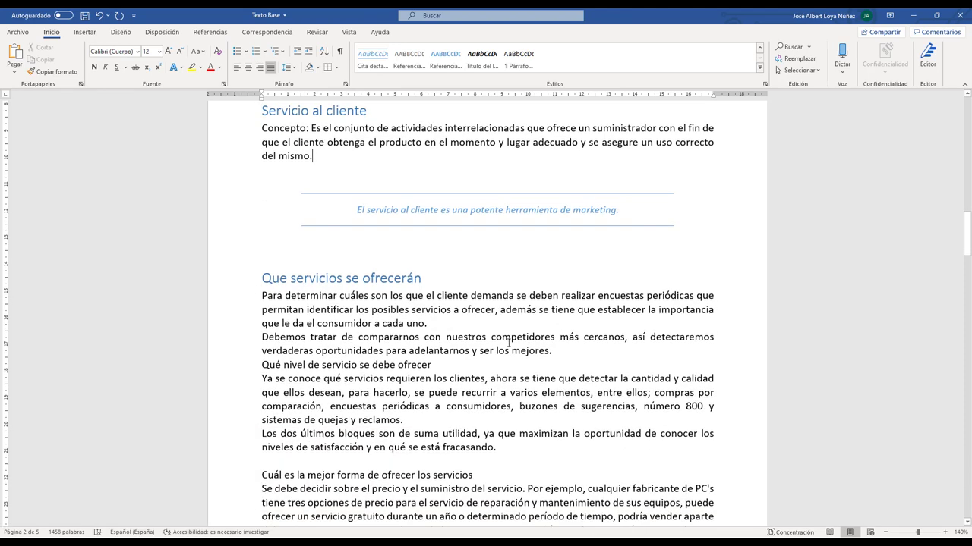
scroll(404, 367, "down", 2)
Apply the Título 1 style to the 'Elementos Del Servicio Al Cliente' line.
scroll(404, 368, "down", 4)
scroll(403, 368, "down", 4)
scroll(403, 368, "down", 2)
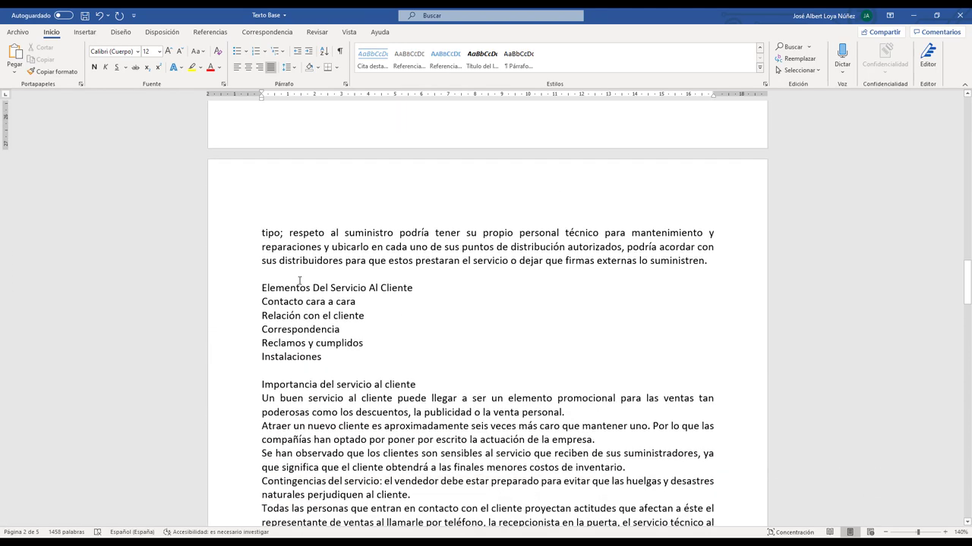
left_click_drag(262, 288, 416, 287)
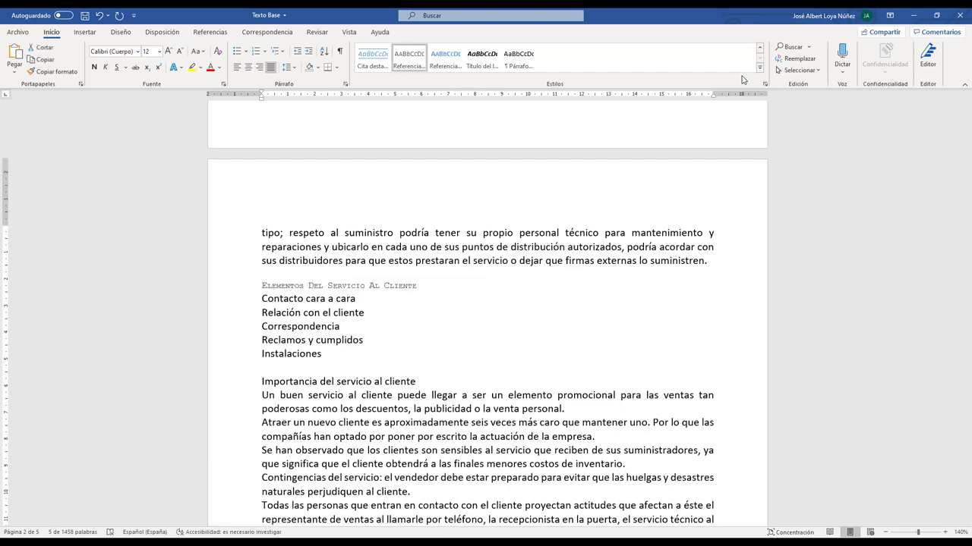
left_click(759, 67)
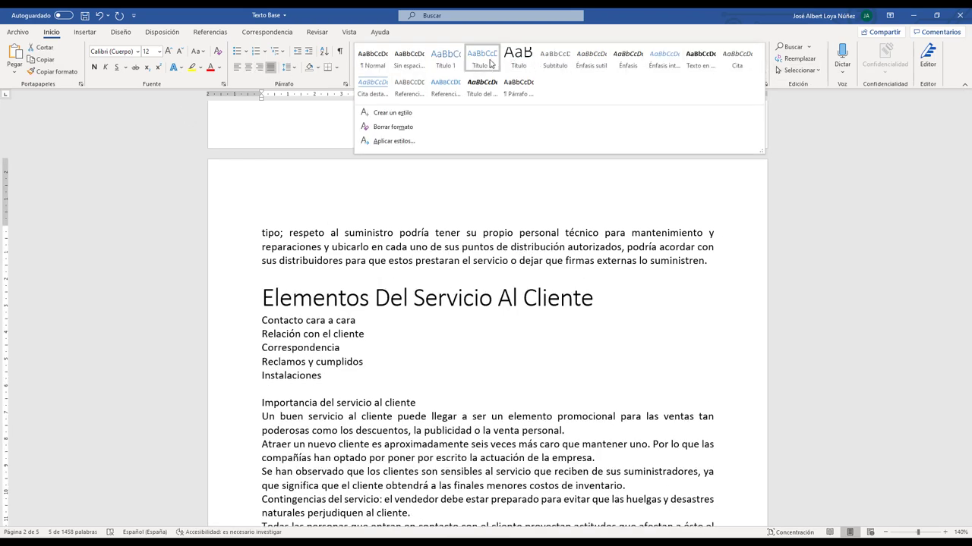
left_click(452, 65)
left_click(354, 374)
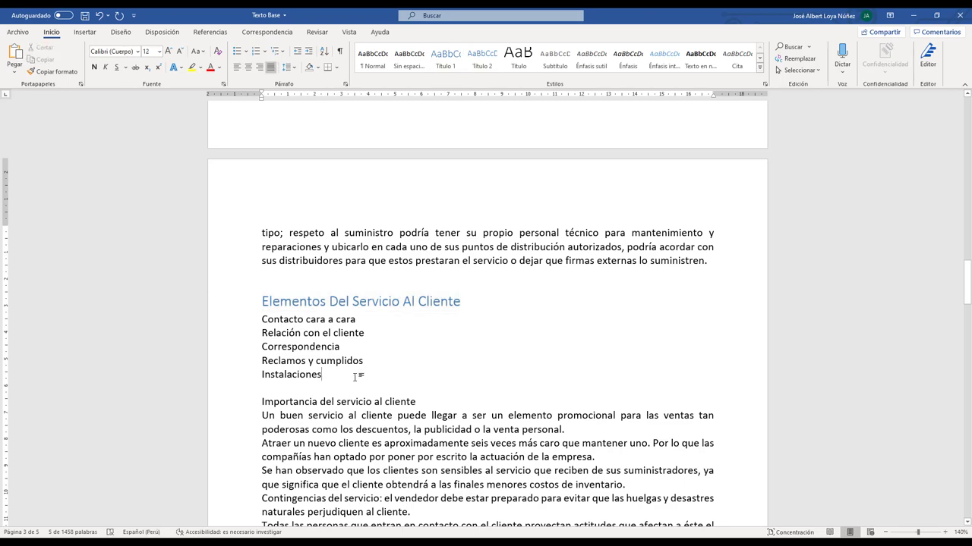
Place the insertion point just before the Importancia heading.
left_click_drag(968, 295, 967, 122)
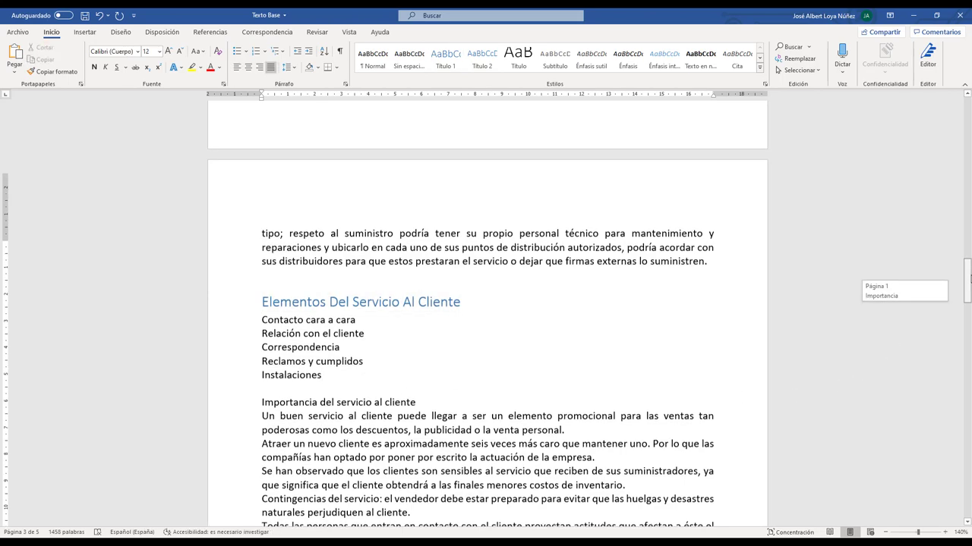
scroll(269, 270, "down", 15)
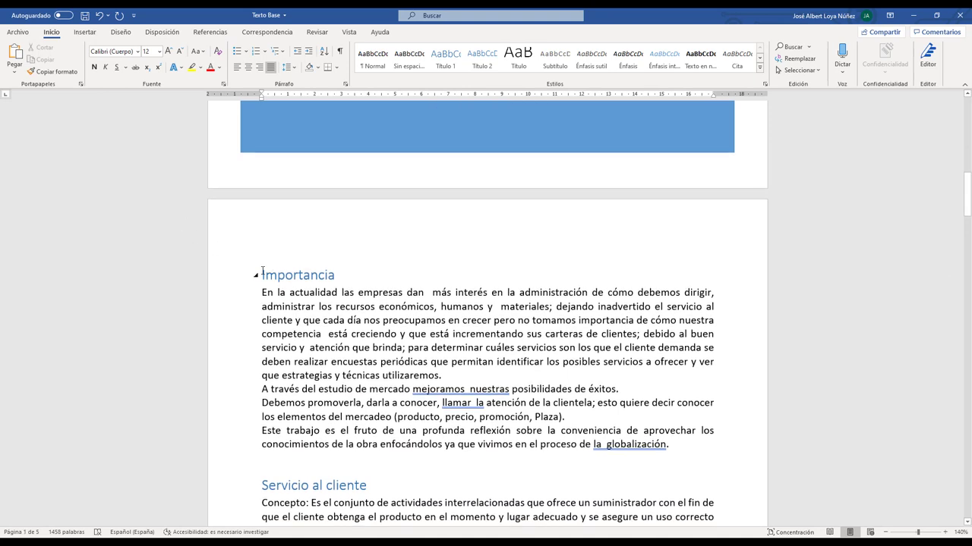
left_click(262, 271)
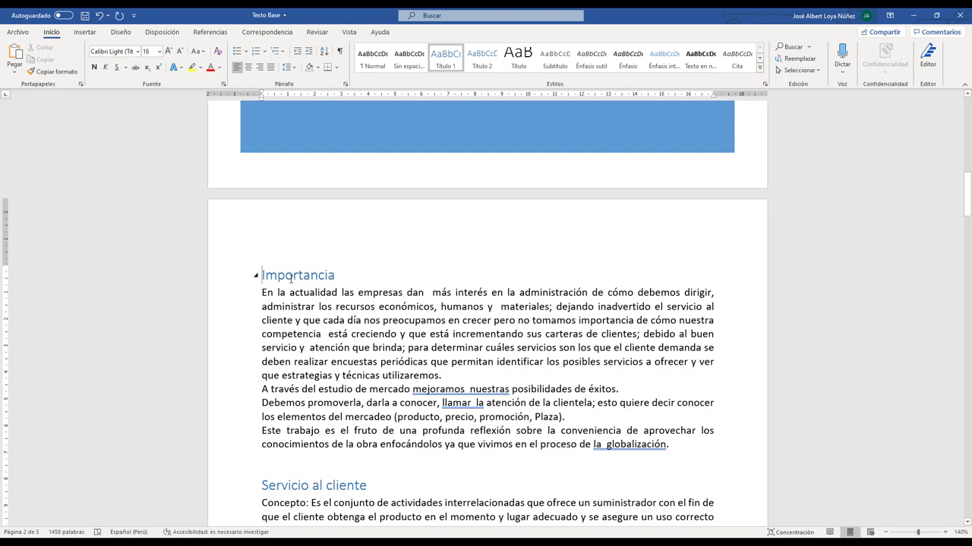
scroll(281, 258, "down", 1)
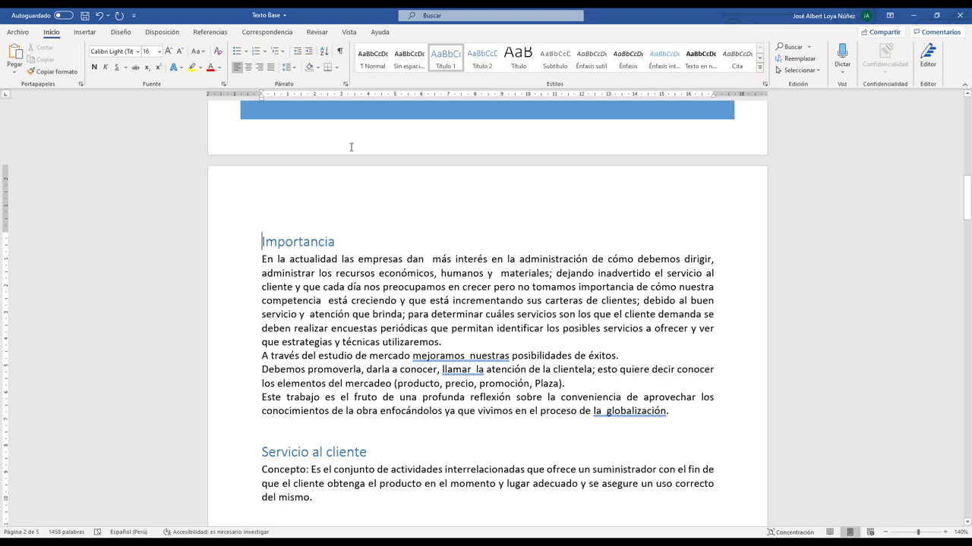
Insert a page break before Importancia, leaving a blank page after the cover.
left_click(85, 32)
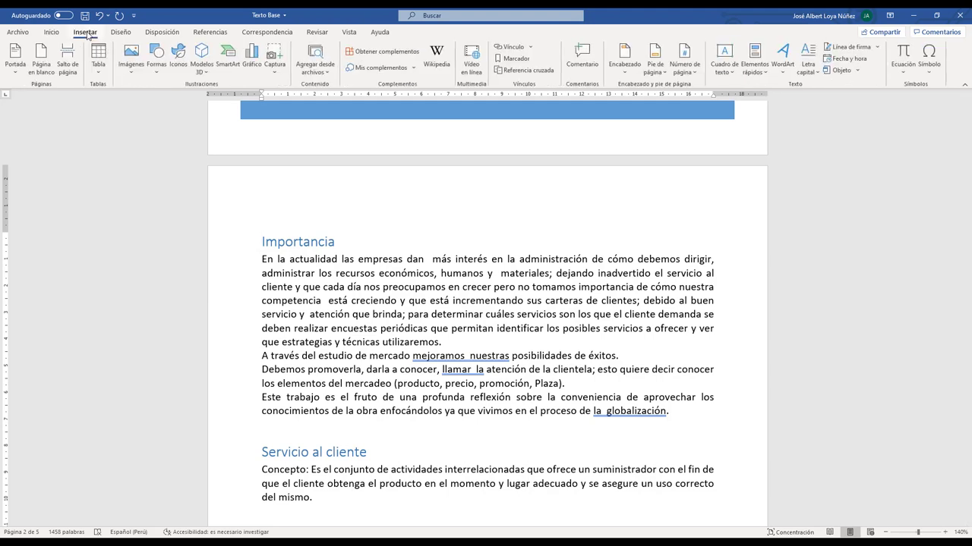
left_click(67, 73)
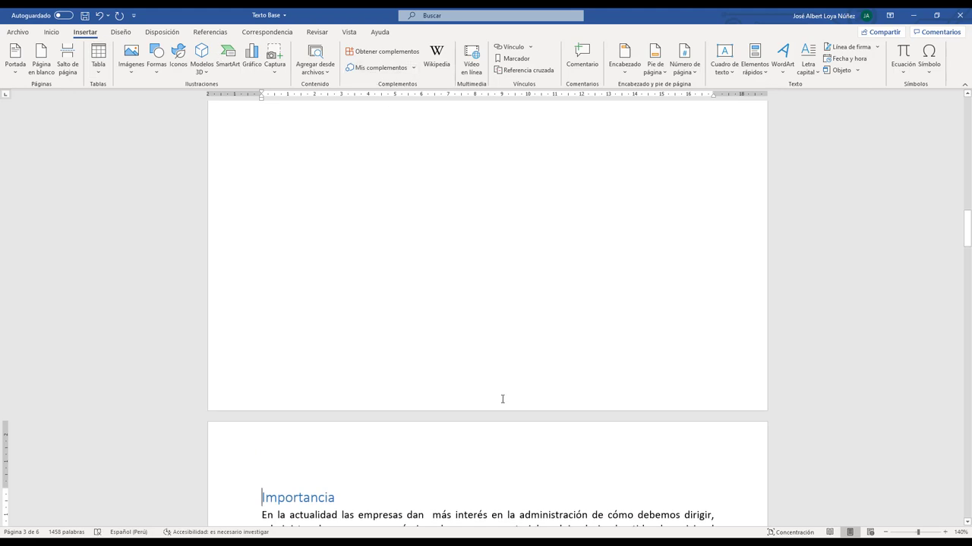
scroll(425, 358, "down", 3)
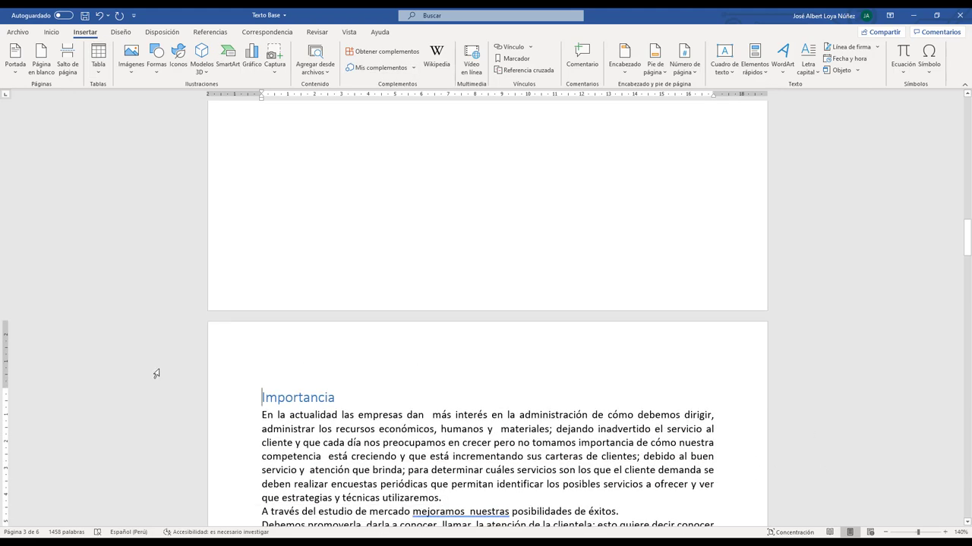
scroll(306, 408, "up", 3)
scroll(306, 409, "up", 3)
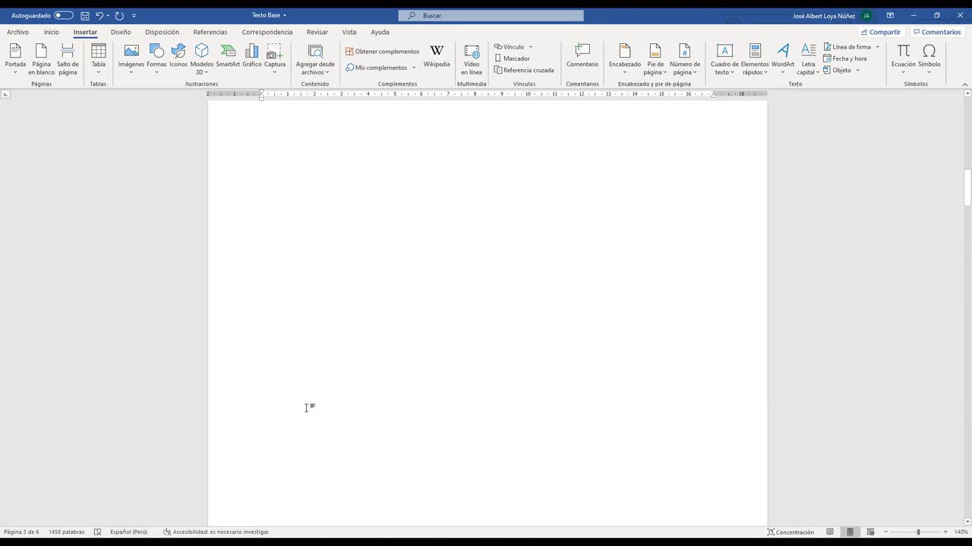
scroll(308, 406, "up", 10)
scroll(314, 387, "up", 3)
scroll(314, 387, "down", 6)
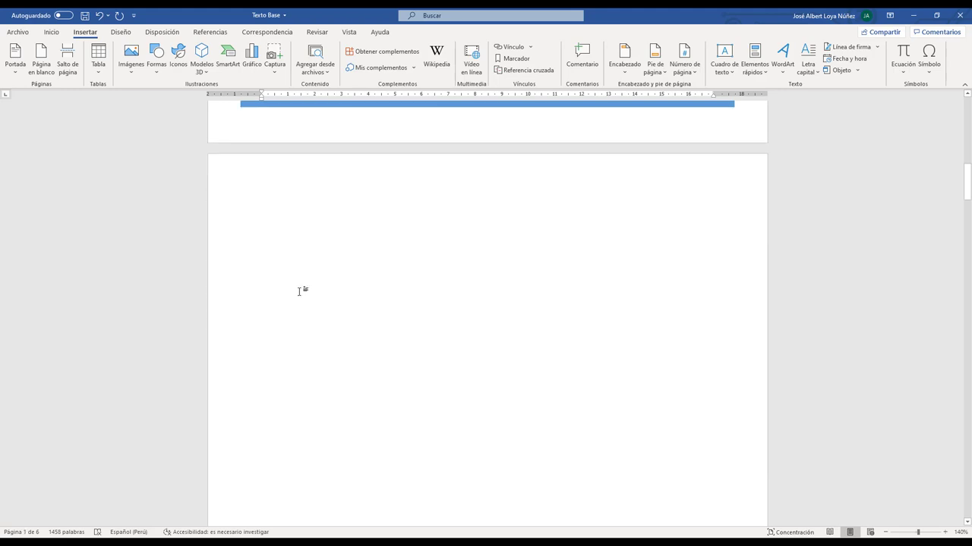
left_click(279, 202)
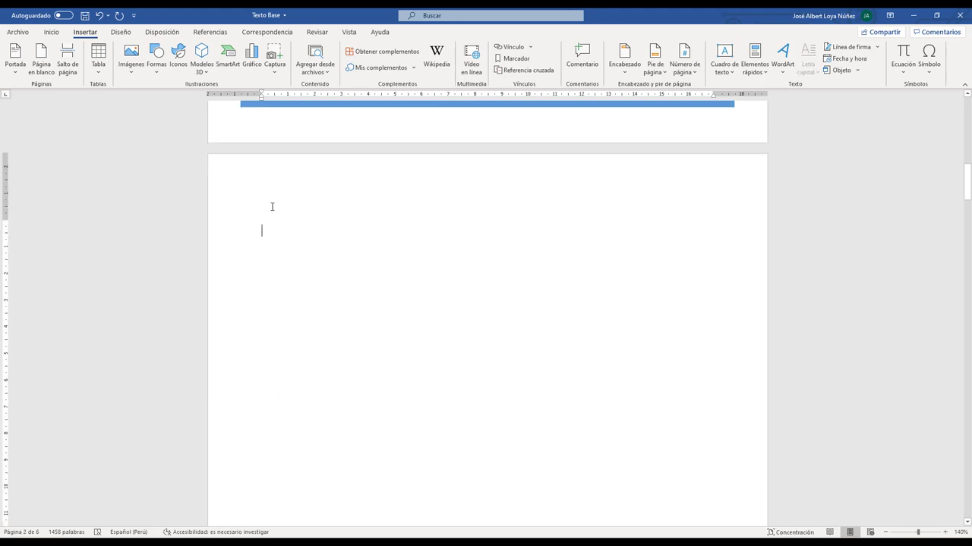
scroll(272, 206, "up", 1)
scroll(271, 271, "down", 1)
Insert the Tabla automática 1 table of contents, titled Contenido, on the blank page.
left_click(214, 35)
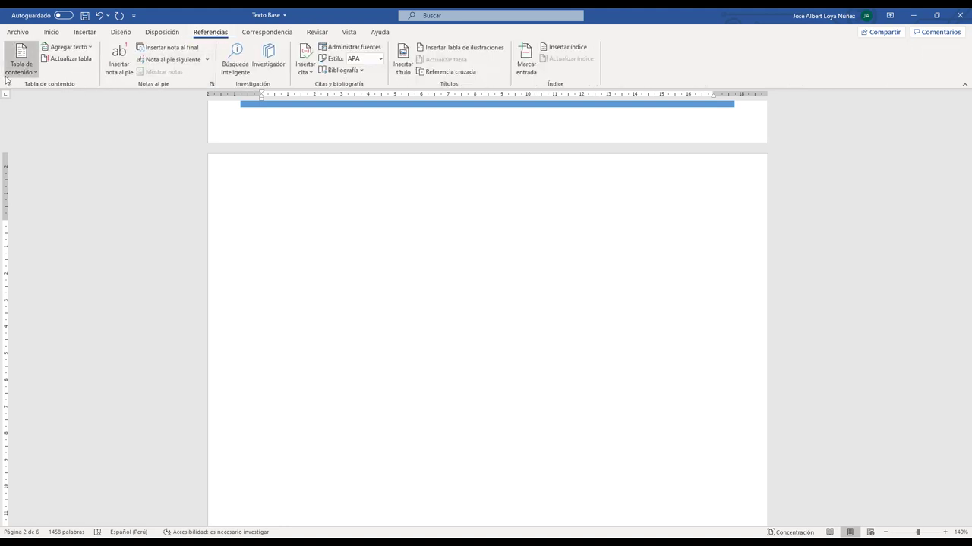
left_click(27, 71)
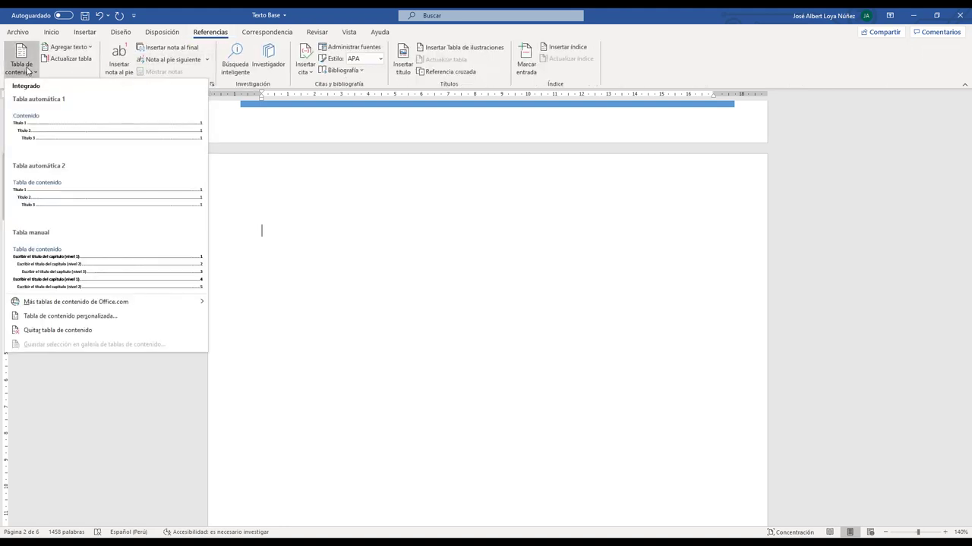
left_click(66, 129)
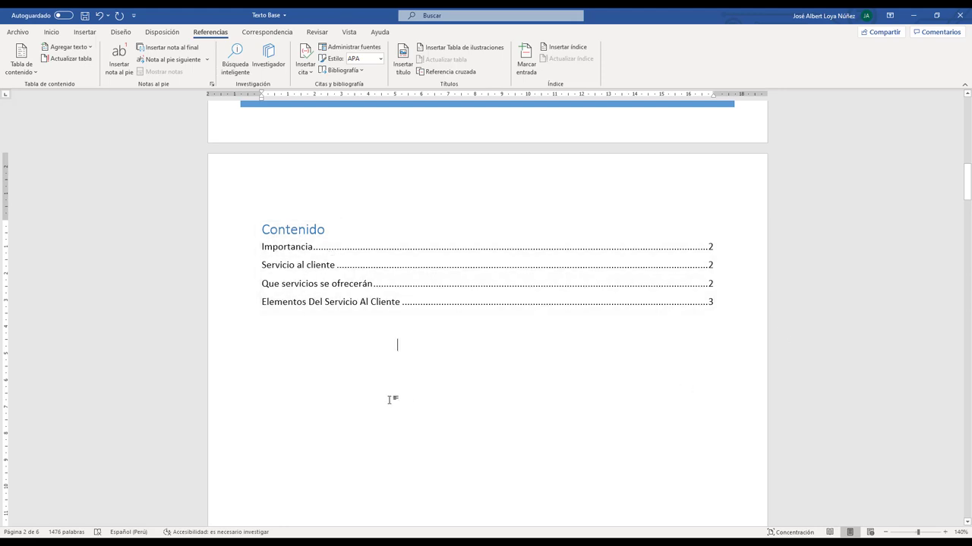
scroll(395, 401, "down", 1)
scroll(394, 401, "down", 5)
scroll(395, 401, "down", 2)
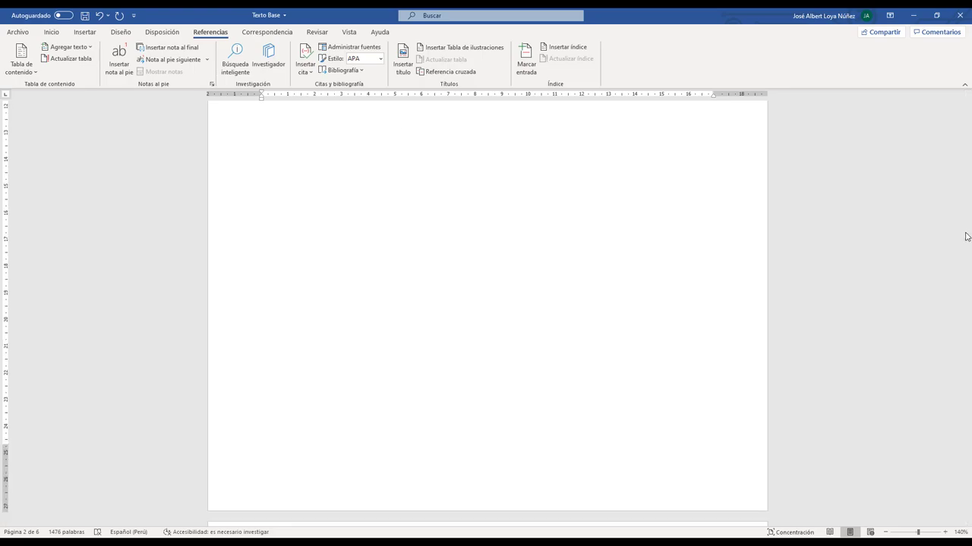
Apply the Título 1 style to the 'Estrategia Del Servicio Al Cliente' line.
left_click_drag(966, 221, 965, 372)
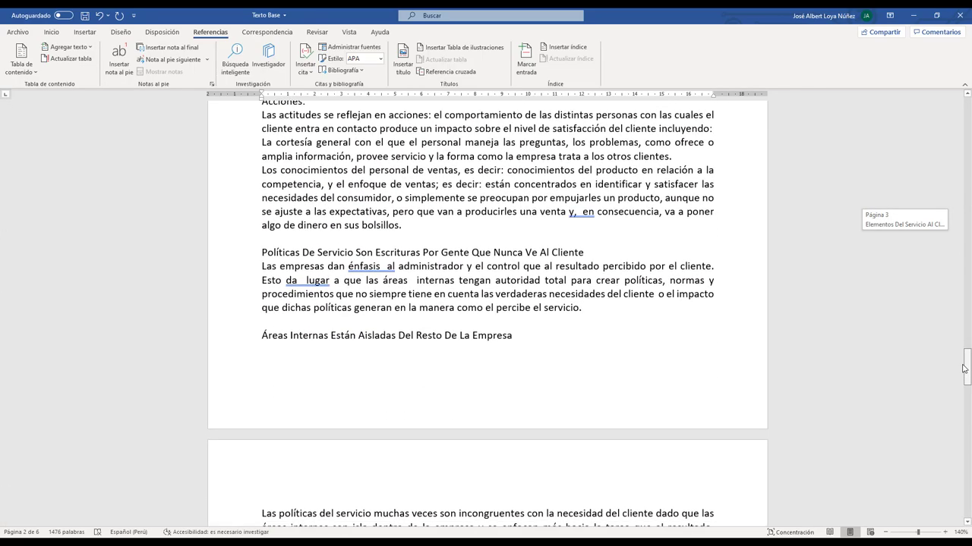
scroll(420, 474, "down", 4)
scroll(421, 474, "down", 3)
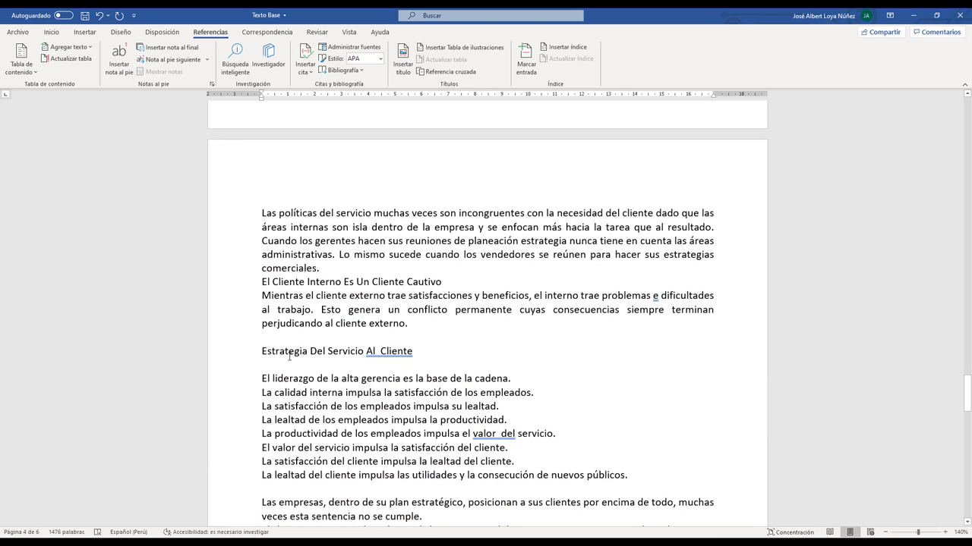
left_click_drag(262, 351, 412, 351)
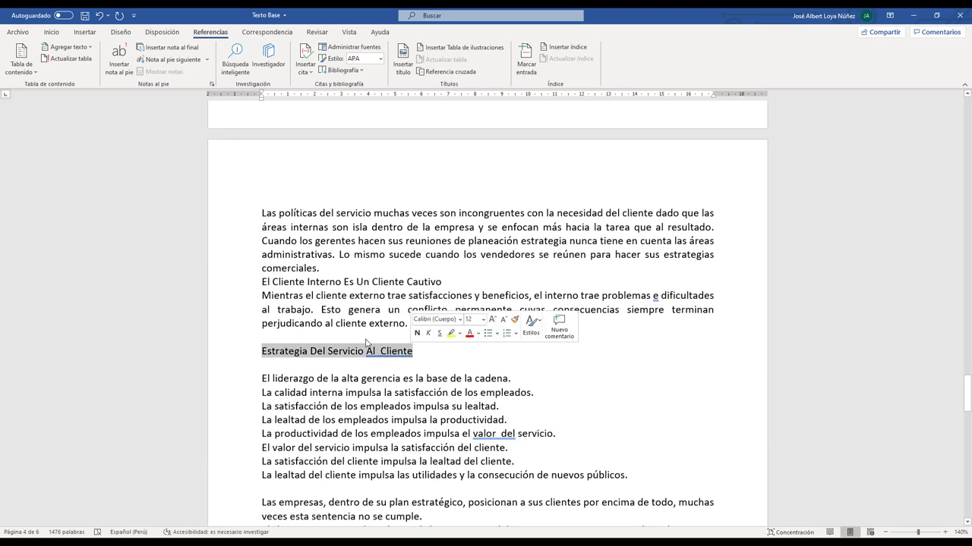
left_click(51, 32)
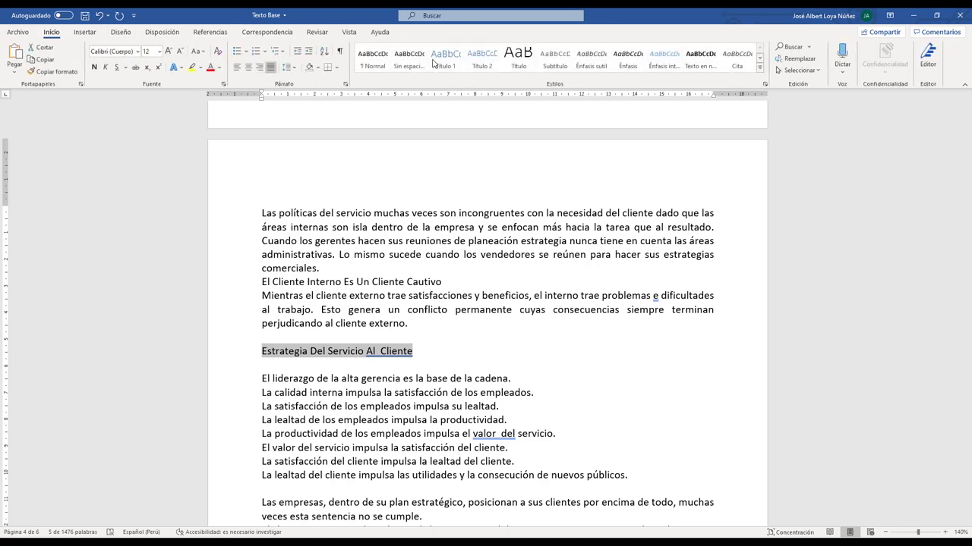
left_click(437, 67)
Apply Título 1 to 'Áreas Internas Están Aisladas Del Resto De La Empresa' as well.
scroll(223, 377, "up", 3)
scroll(258, 336, "up", 2)
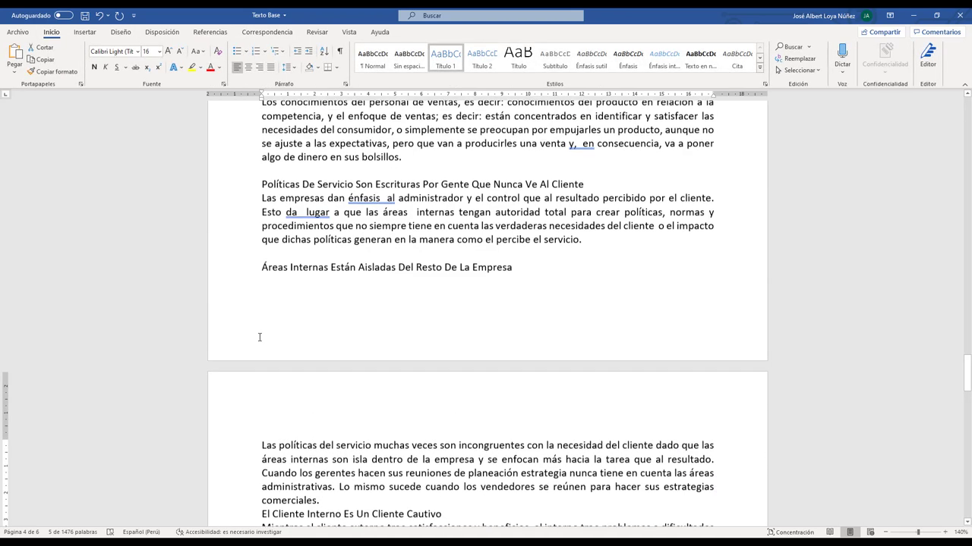
left_click_drag(261, 268, 513, 269)
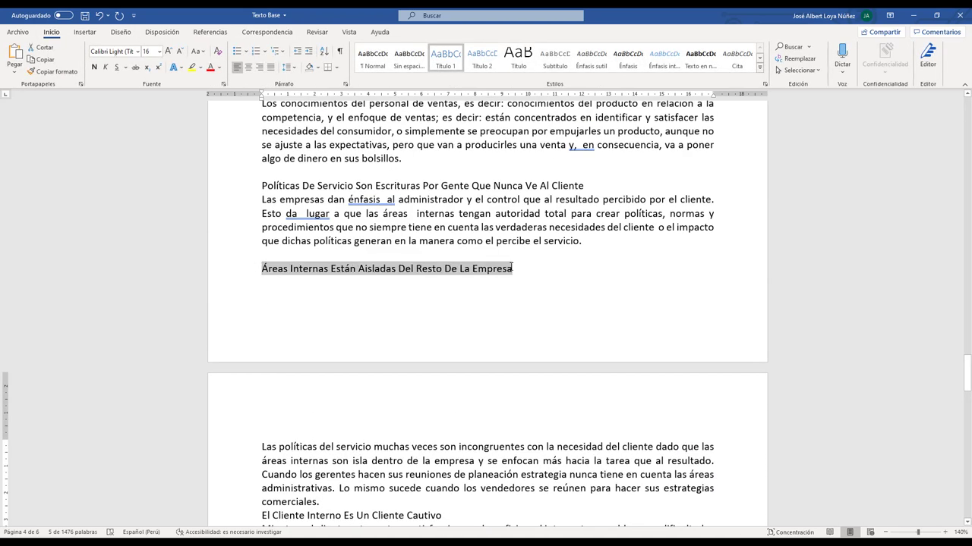
left_click(447, 59)
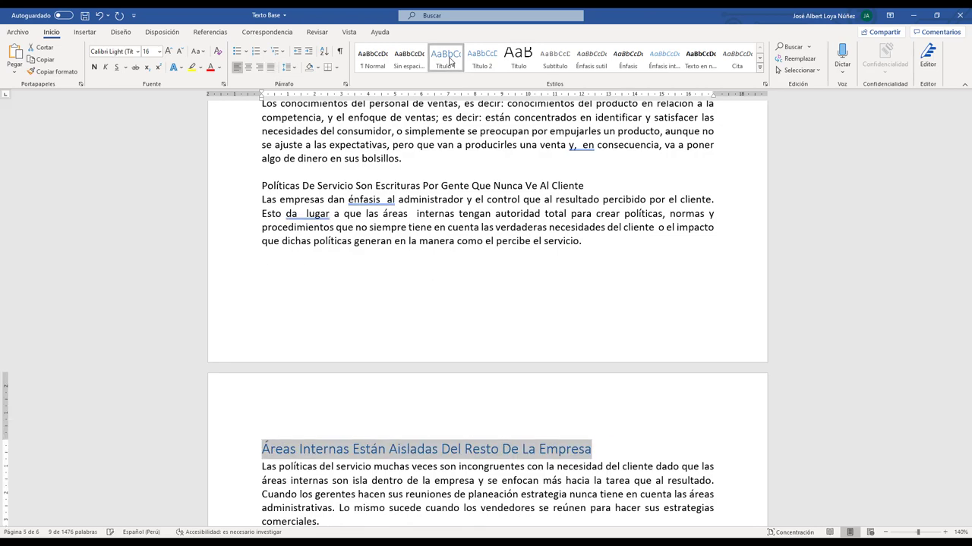
scroll(280, 428, "down", 8)
scroll(280, 427, "down", 4)
scroll(280, 427, "down", 4)
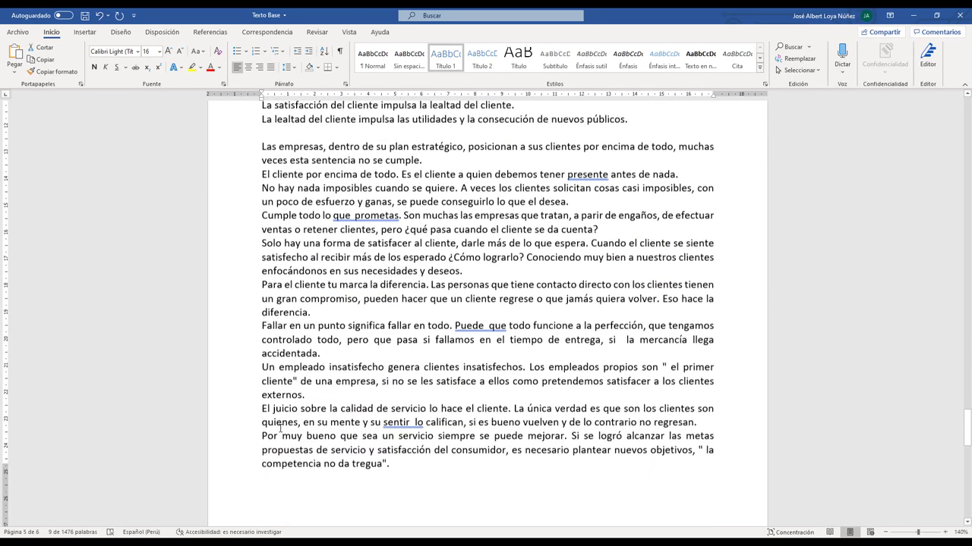
scroll(280, 428, "down", 4)
scroll(280, 427, "down", 3)
scroll(280, 427, "down", 3)
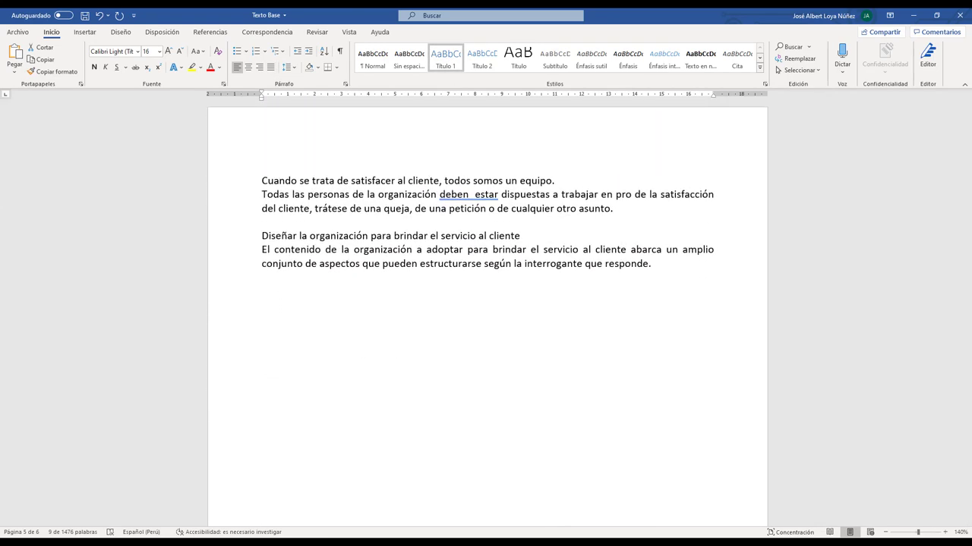
Update the entire Contenido table so Áreas Internas and Estrategia Del Servicio Al Cliente appear on page 4.
mouse_move(962, 486)
left_mouse_down()
mouse_move(934, 245)
mouse_move(946, 191)
left_mouse_up()
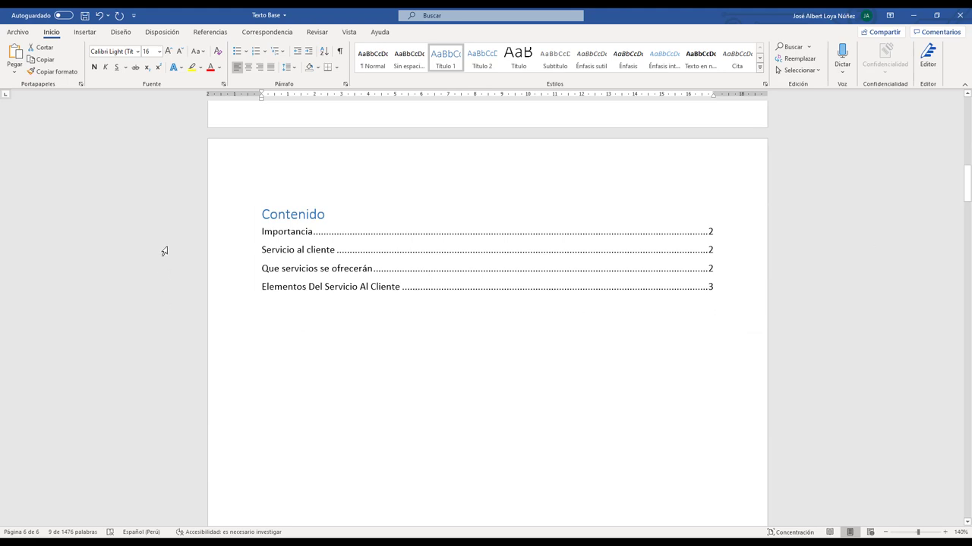
left_click(313, 246)
left_click(274, 215)
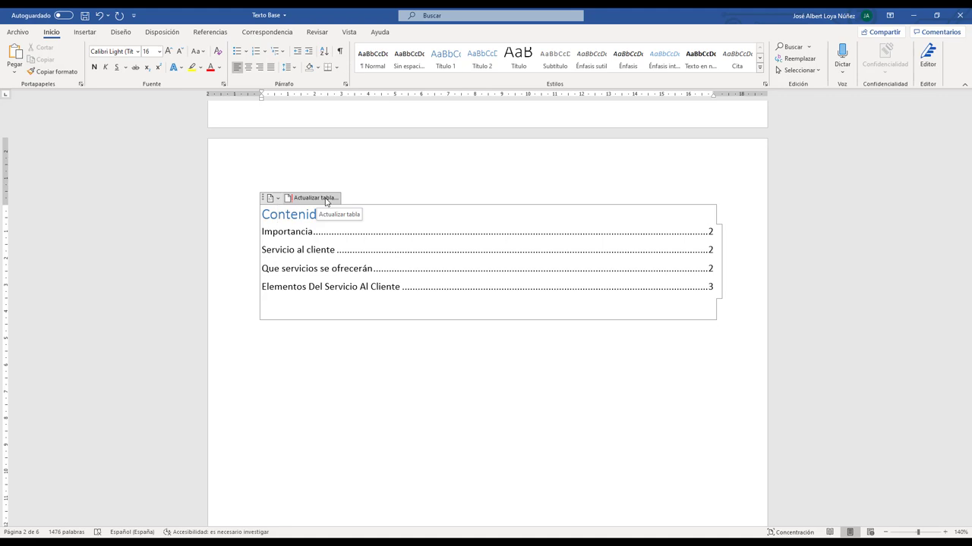
left_click(325, 199)
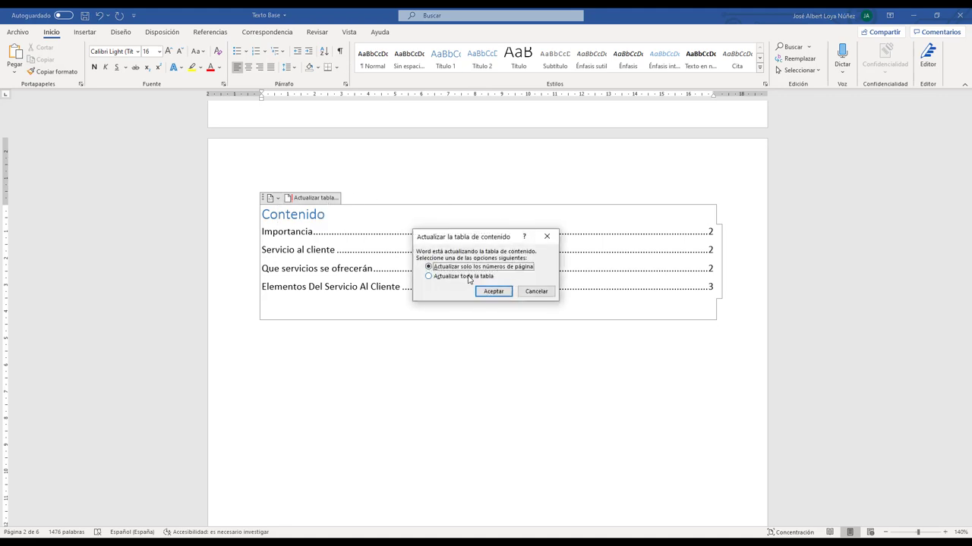
left_click(429, 277)
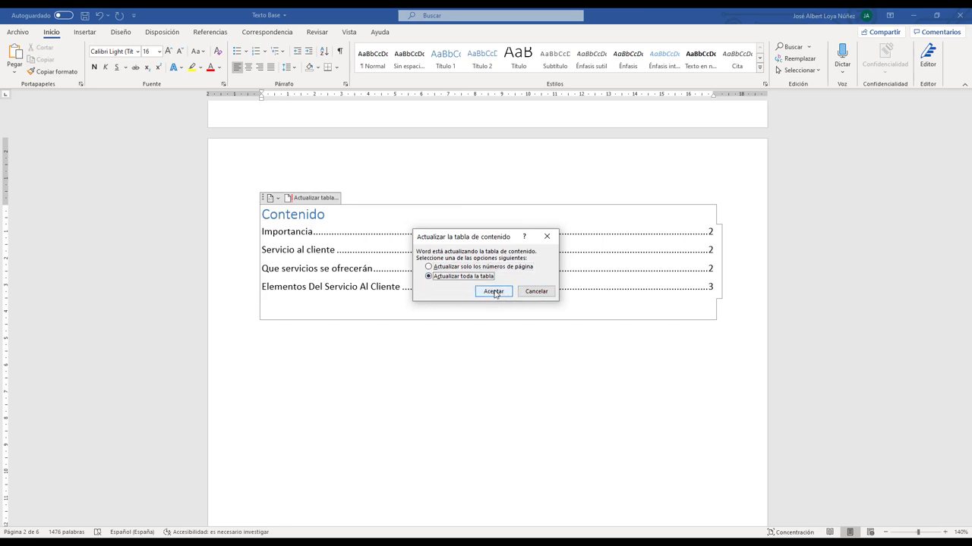
left_click(495, 292)
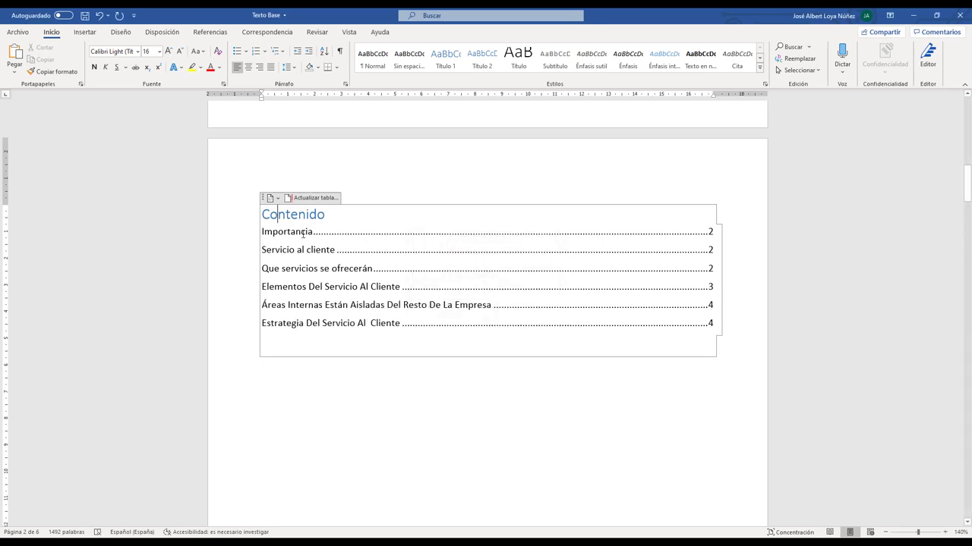
left_click_drag(302, 233, 309, 328)
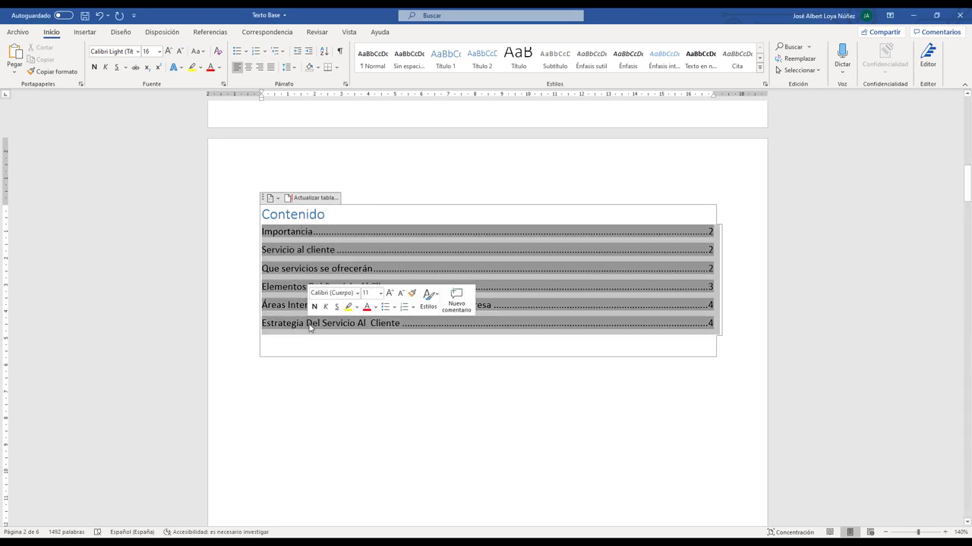
left_click(309, 288)
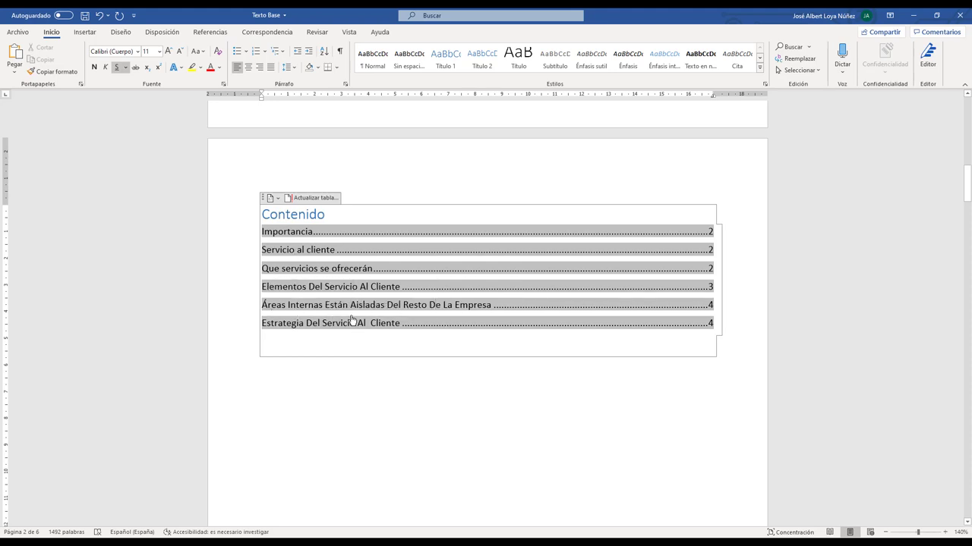
Restyle 'Áreas Internas Están Aisladas Del Resto De La Empresa' from Título 1 to Título 2.
left_click(319, 306, "ctrl")
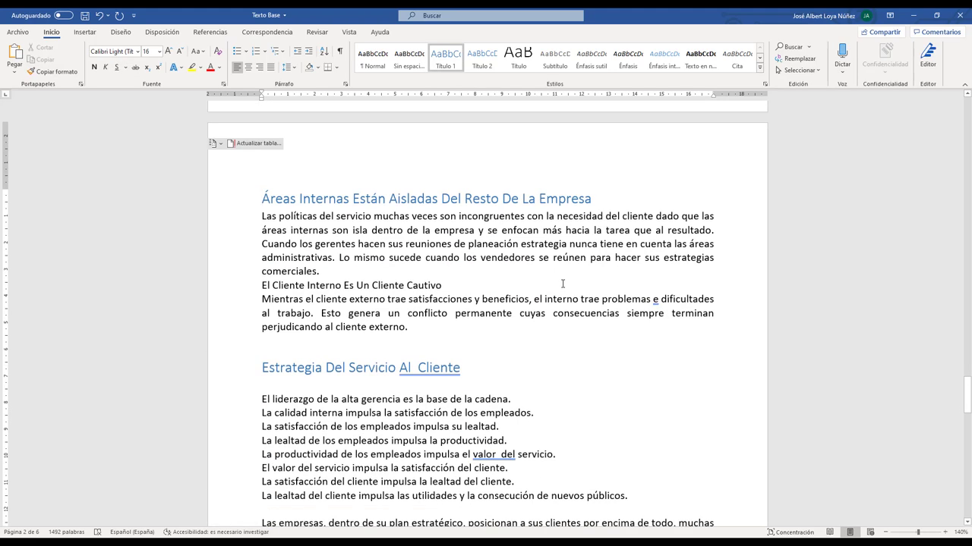
left_click(307, 227)
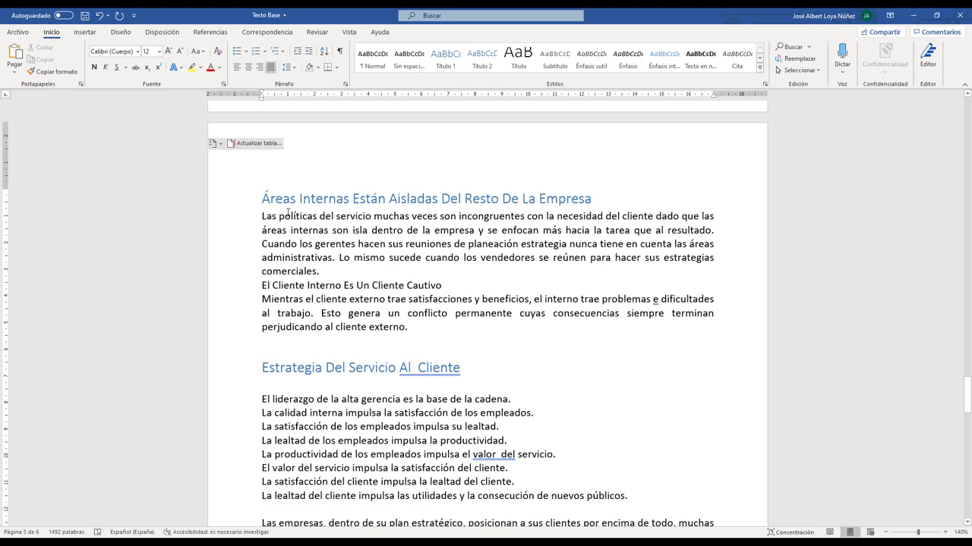
left_click_drag(264, 196, 637, 199)
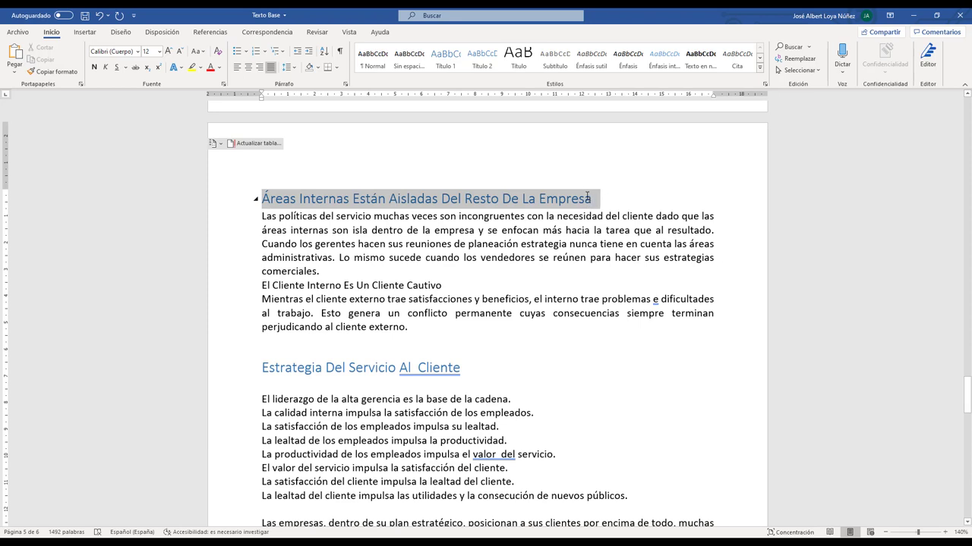
left_click(441, 67)
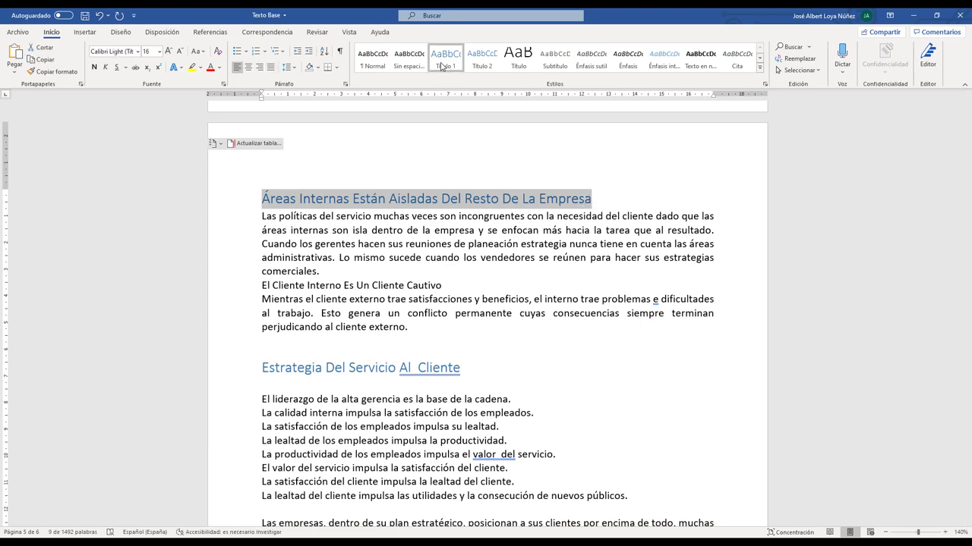
left_click(482, 59)
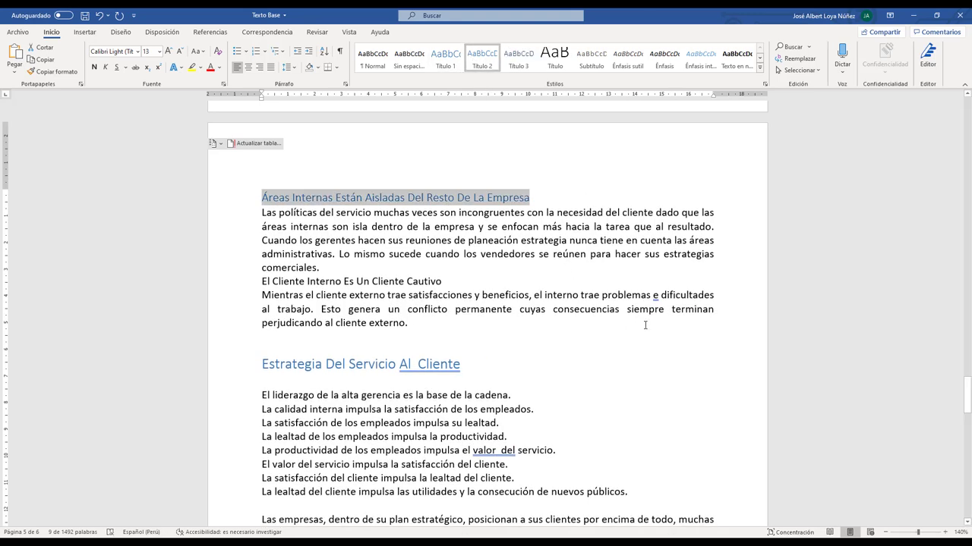
left_click(889, 378)
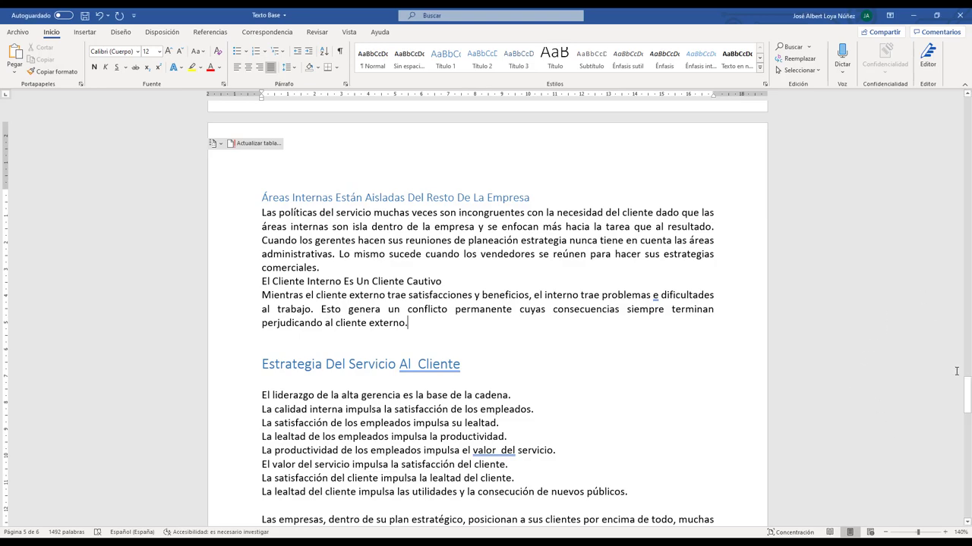
left_click_drag(966, 395, 958, 183)
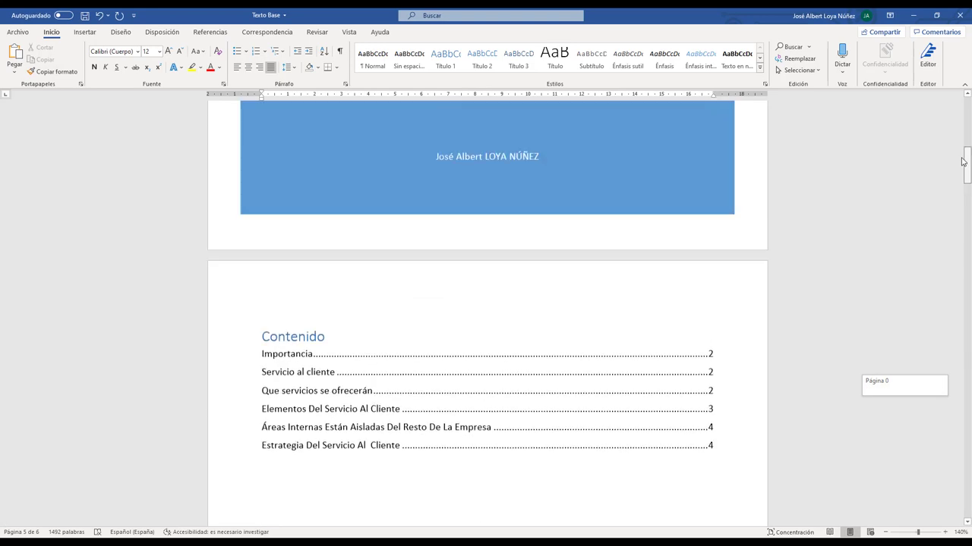
Rebuild the whole table of contents so Áreas Internas shows as an indented second-level entry.
left_click(302, 225)
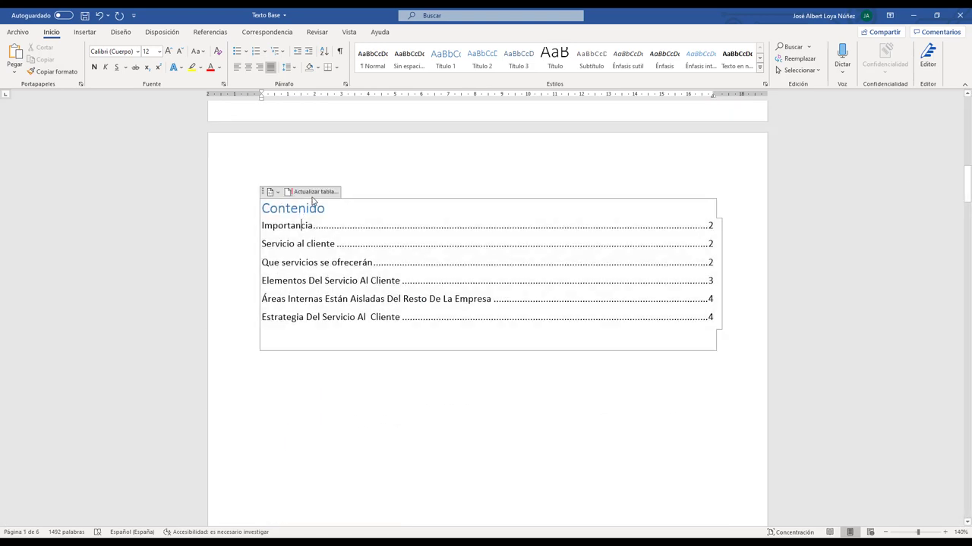
left_click(311, 194)
left_click(435, 275)
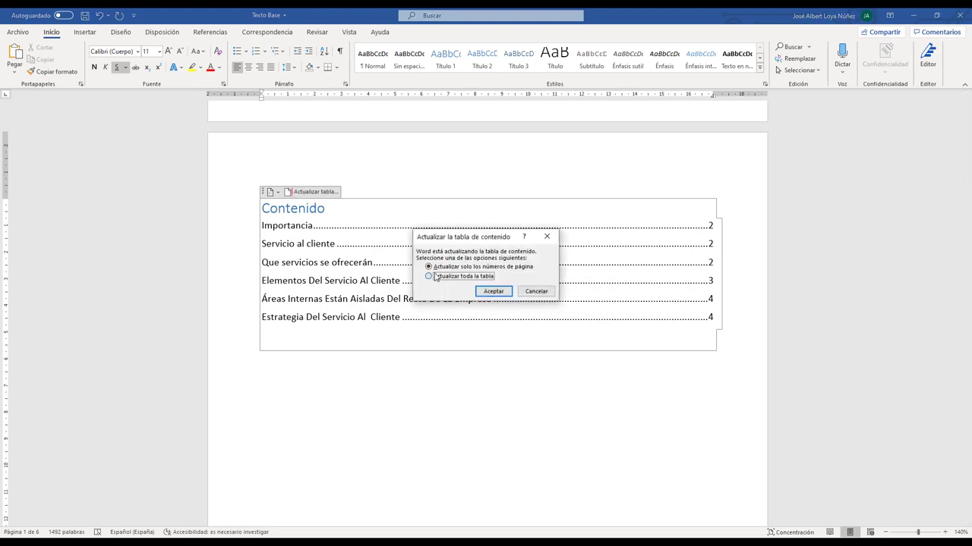
left_click(494, 292)
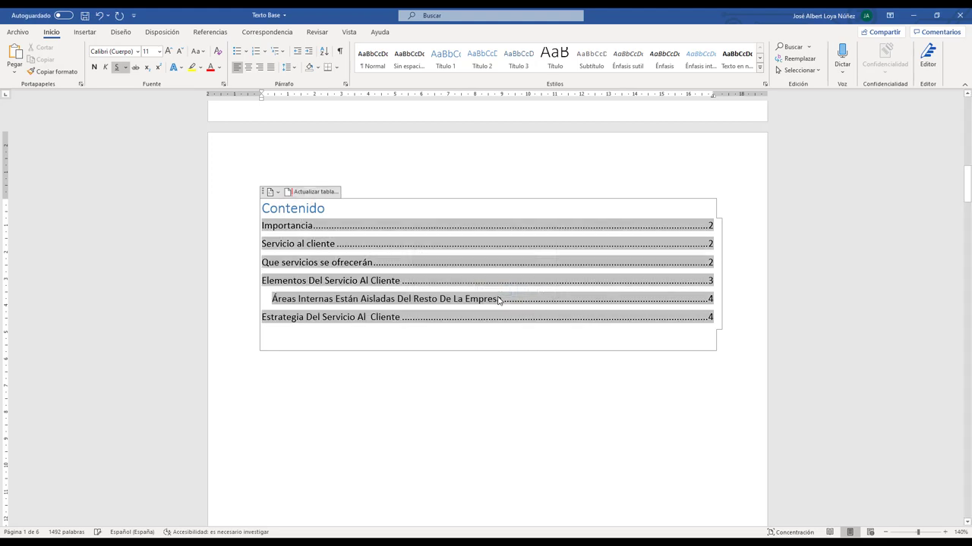
left_click(334, 352)
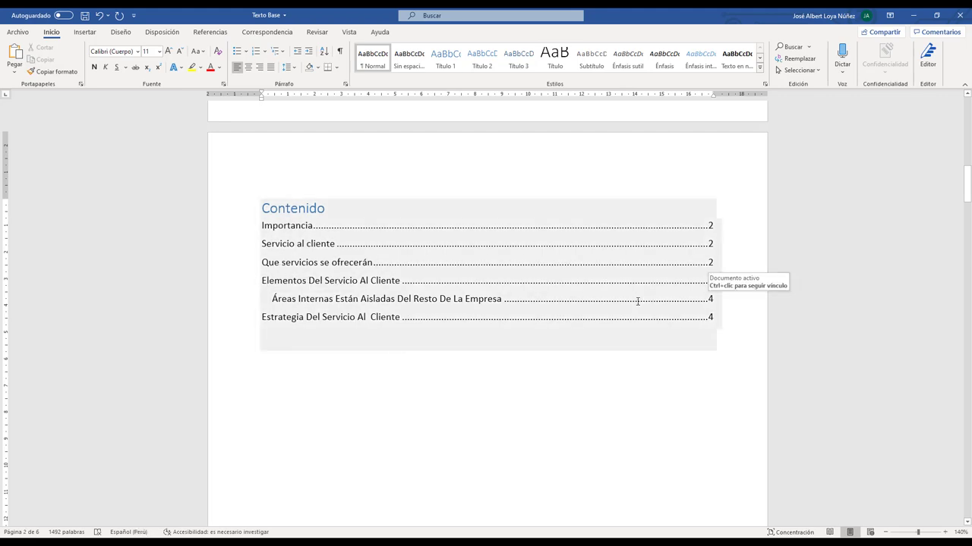
Follow the Estrategia Del Servicio Al Cliente table-of-contents link to test that it jumps to its section.
scroll(339, 283, "down", 2)
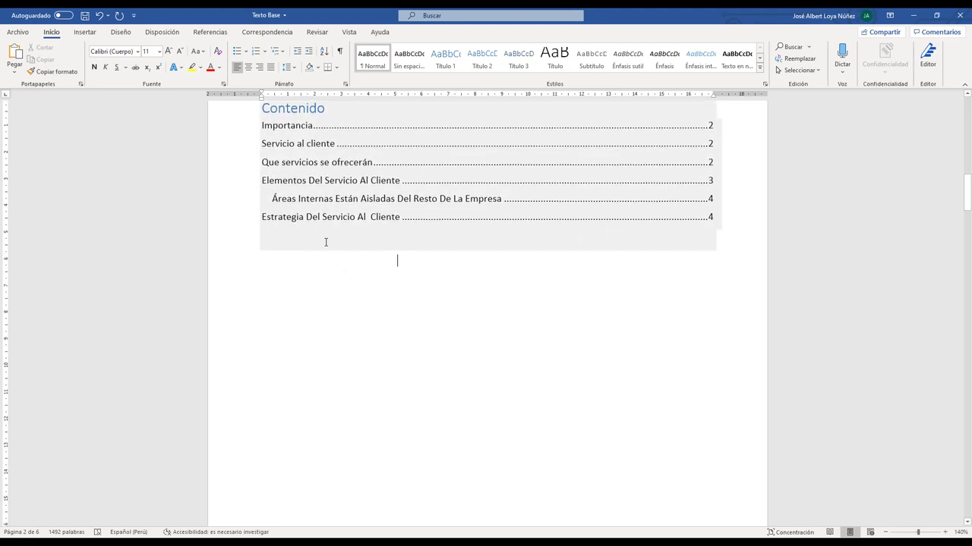
scroll(478, 198, "up", 1)
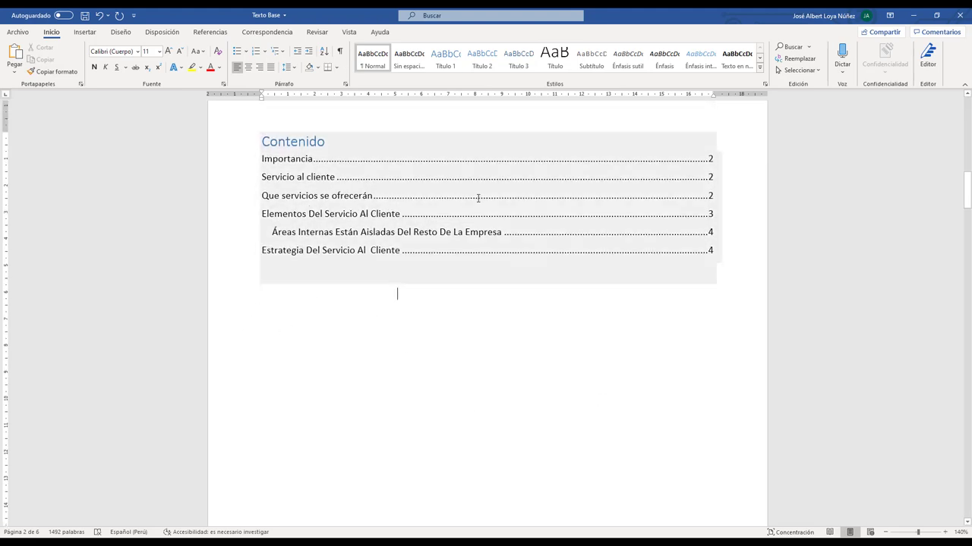
scroll(479, 198, "up", 3)
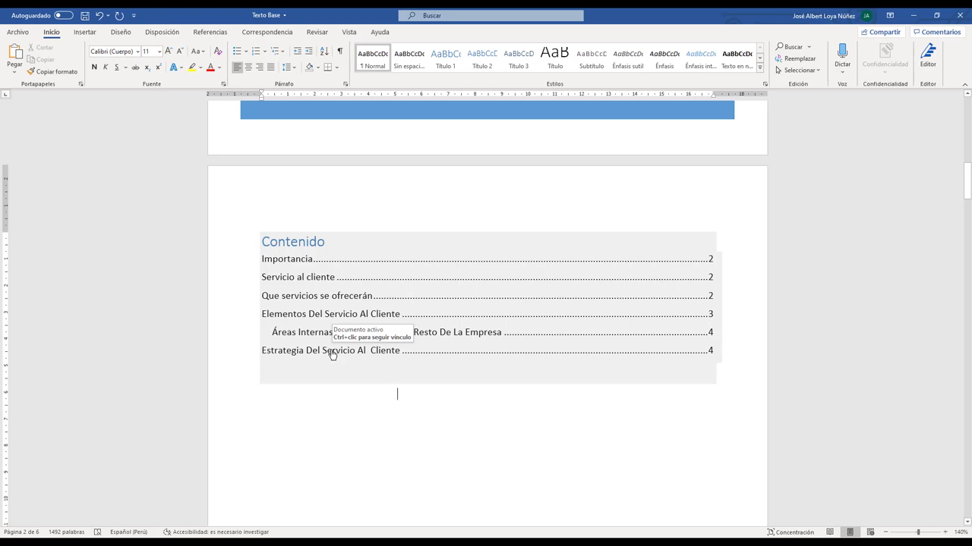
left_click(332, 355, "ctrl")
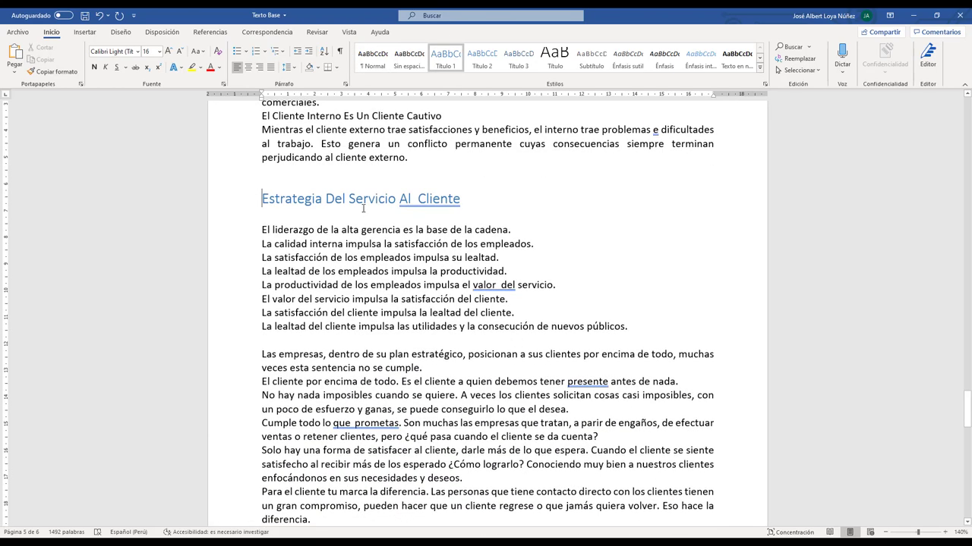
scroll(398, 319, "down", 3)
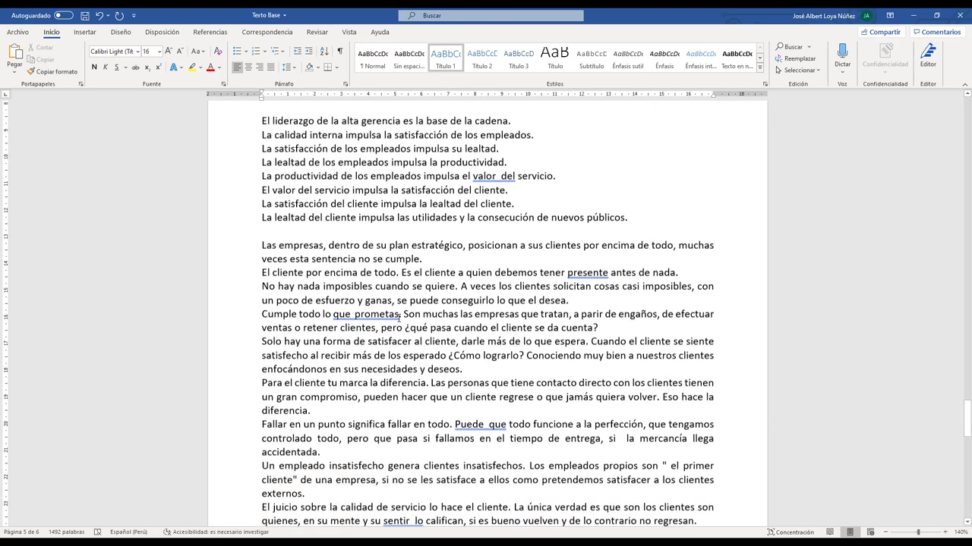
left_click_drag(967, 421, 957, 191)
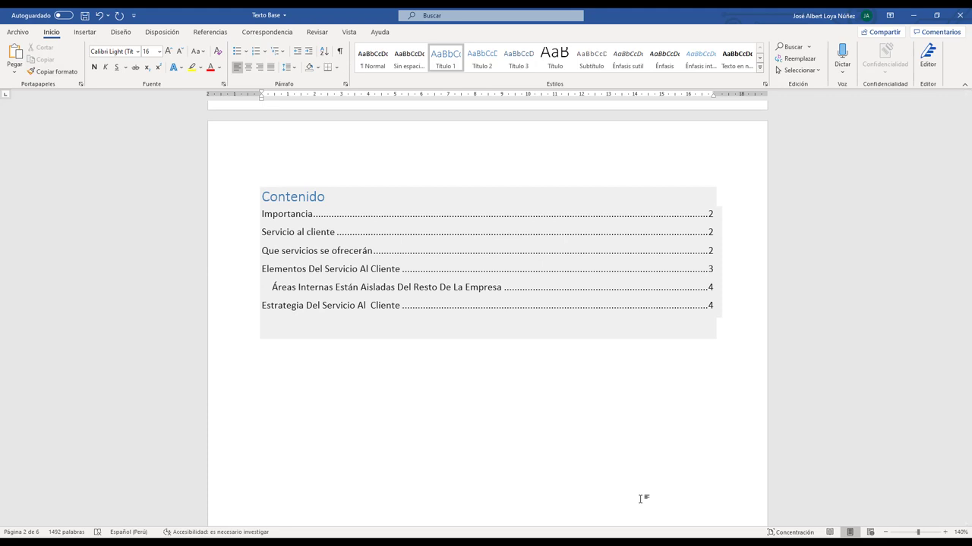
Go to page 3 and place the cursor at the end of the Servicio al cliente concept paragraph.
left_click(245, 306)
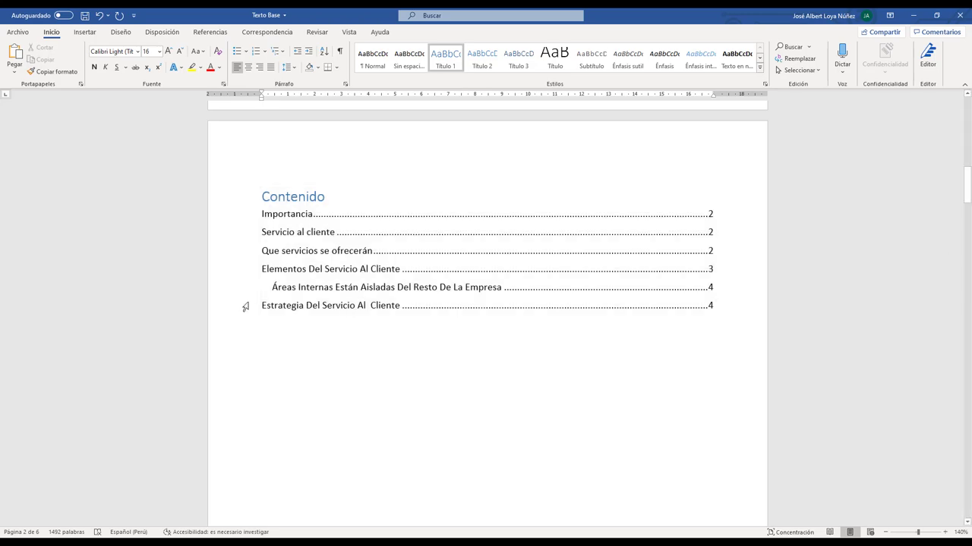
scroll(317, 302, "down", 10)
scroll(328, 299, "down", 3)
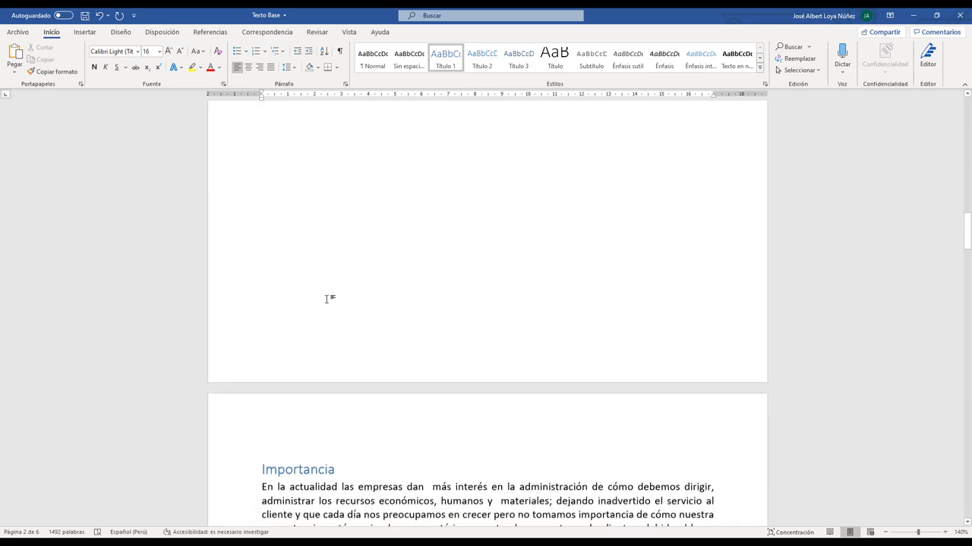
scroll(328, 299, "down", 4)
scroll(328, 299, "down", 5)
scroll(328, 299, "down", 1)
scroll(354, 286, "down", 3)
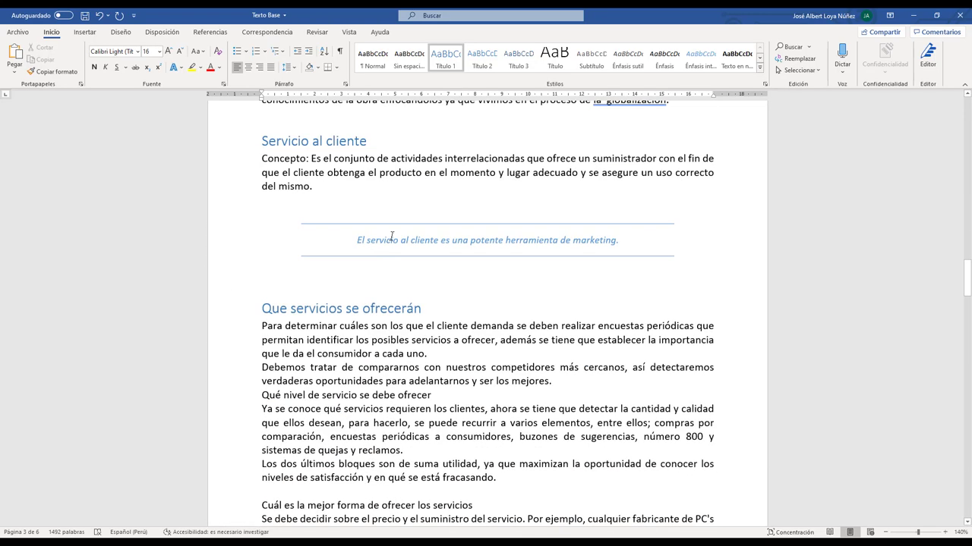
scroll(613, 250, "down", 2)
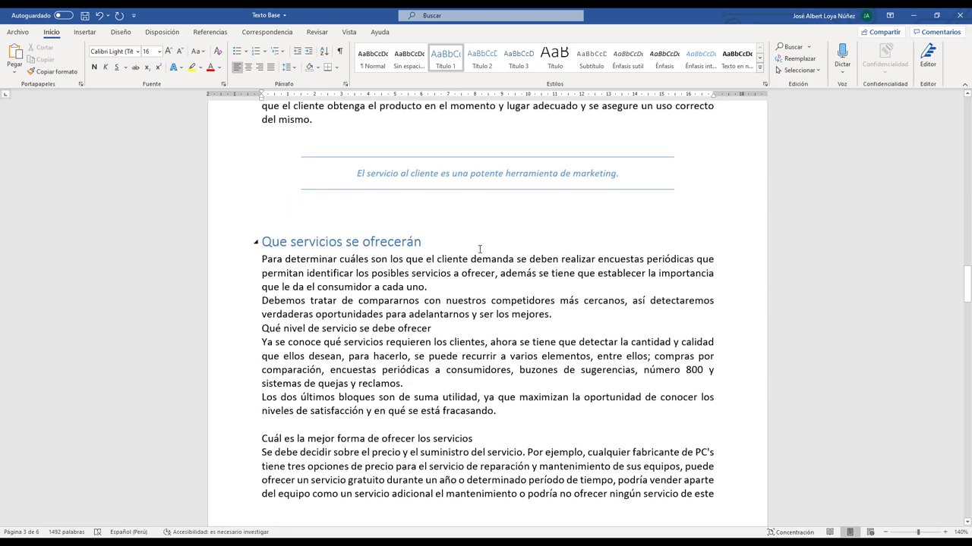
scroll(479, 249, "up", 3)
left_click(383, 177)
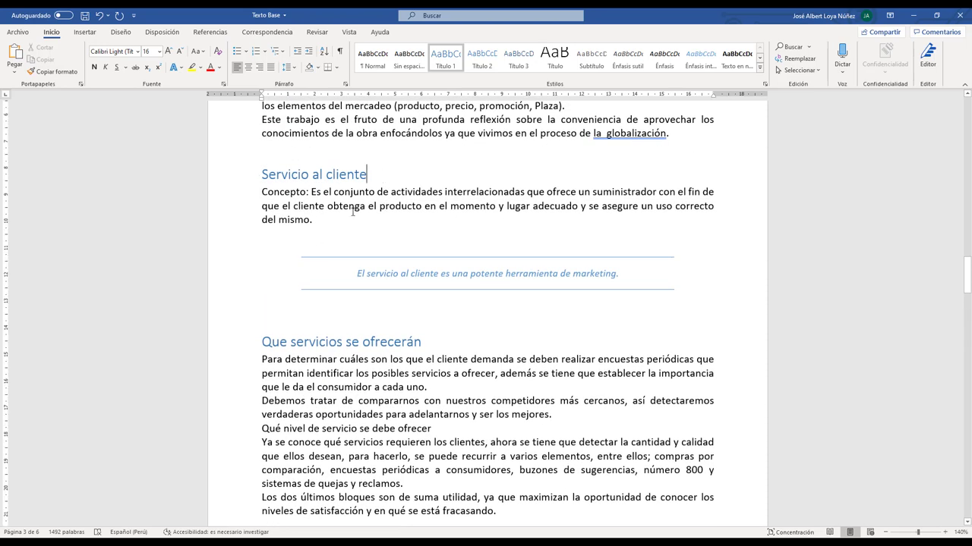
left_click(320, 221)
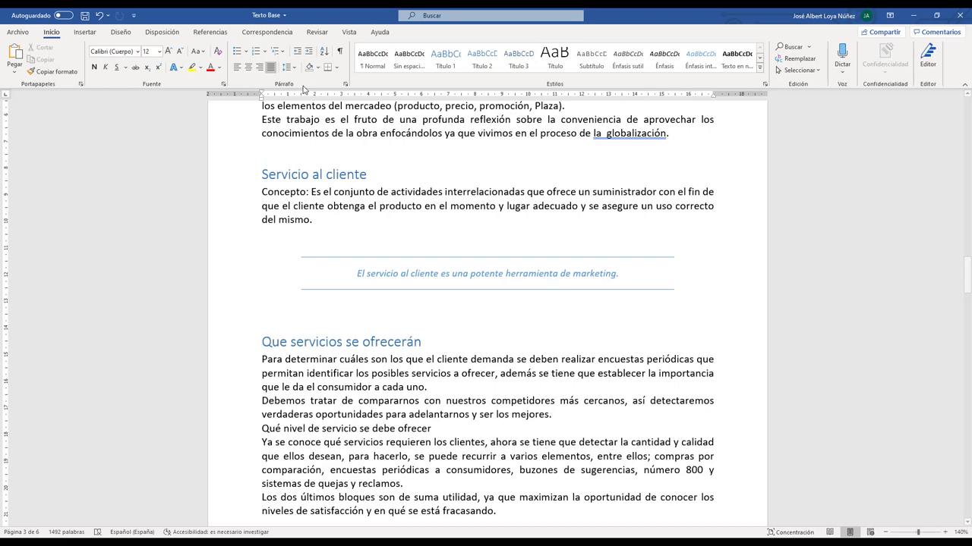
Start a new bibliography source with Insertar cita > Agregar nueva fuente on Referencias.
left_click(206, 34)
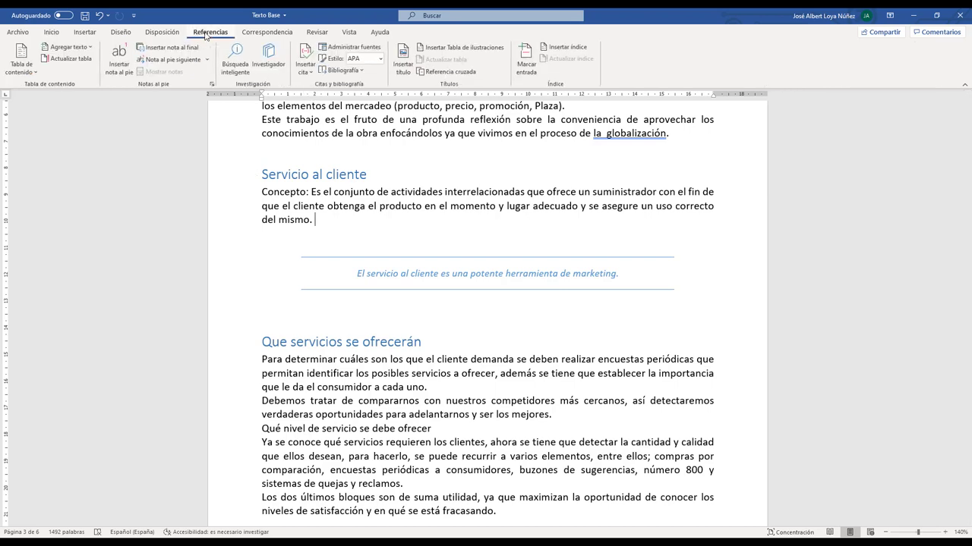
left_click(309, 74)
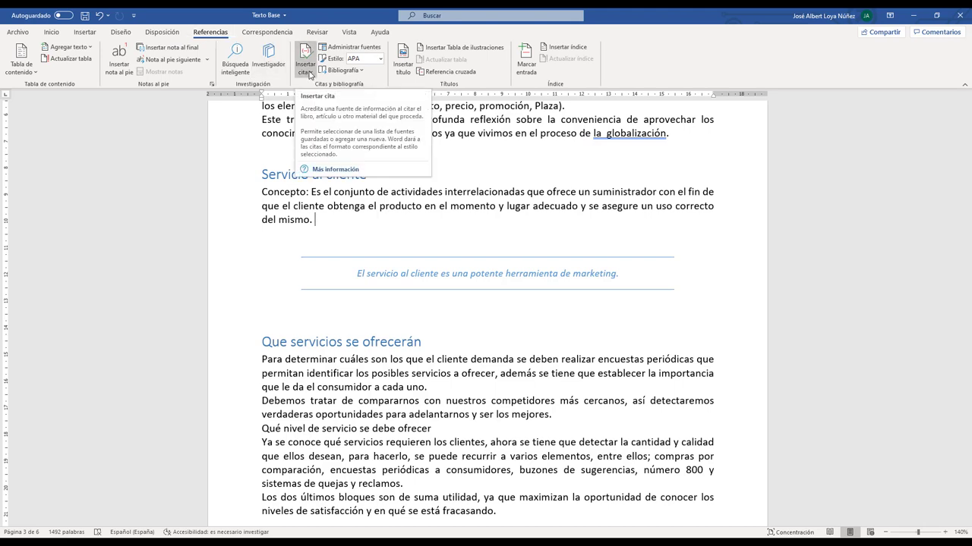
left_click(309, 74)
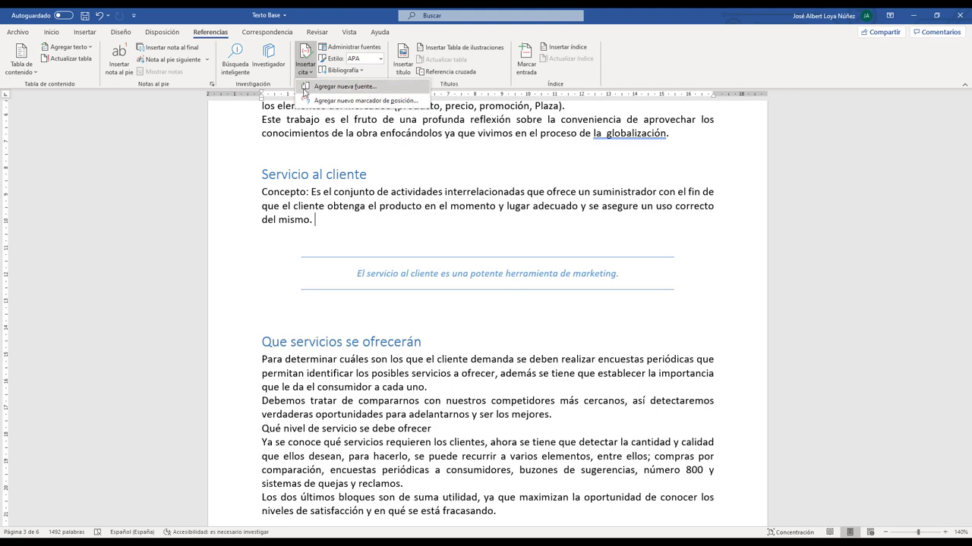
left_click(362, 91)
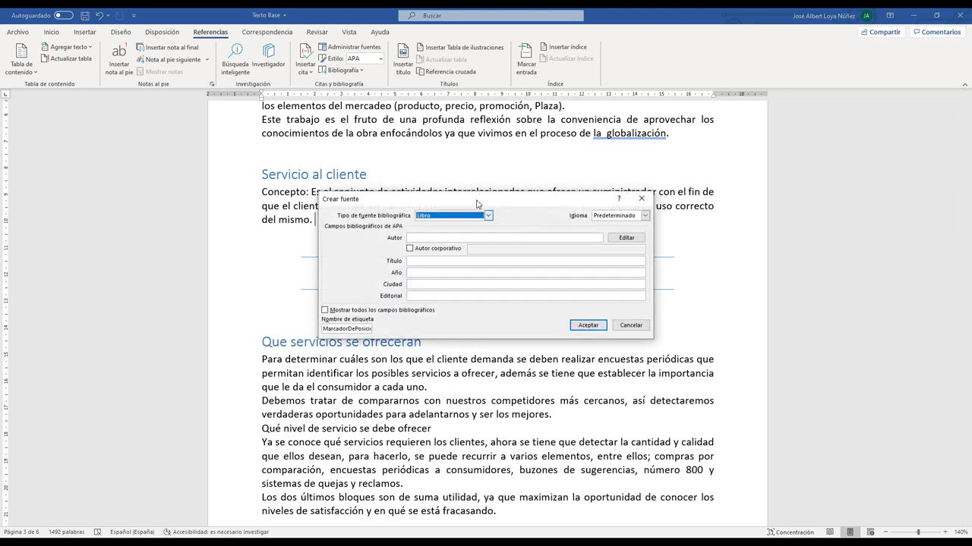
left_click_drag(509, 198, 561, 116)
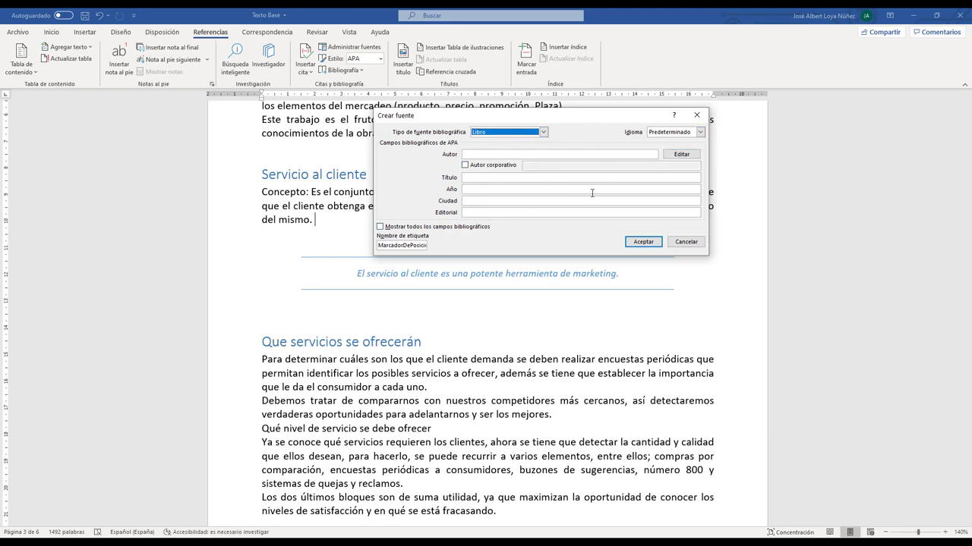
Set the new source's Tipo de fuente bibliográfica to Sitio web.
left_click(496, 135)
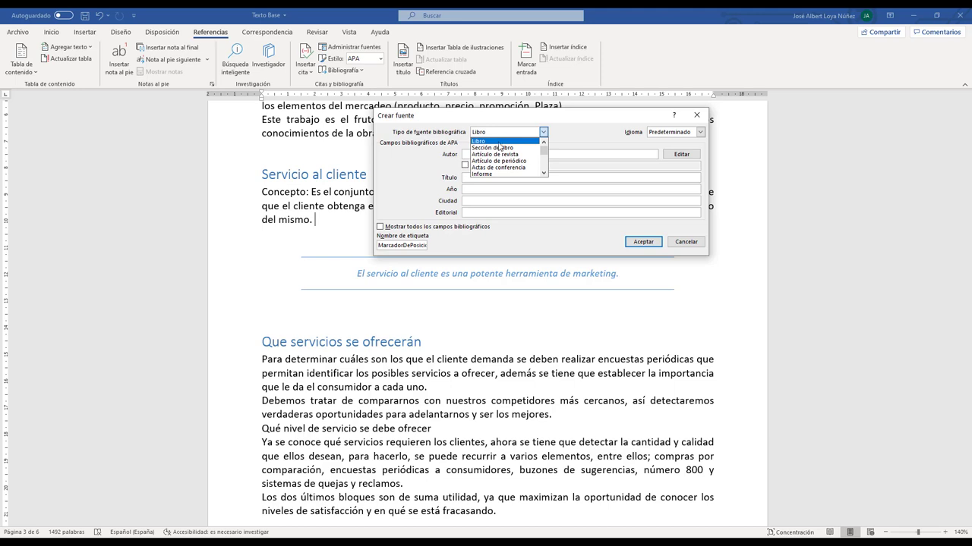
left_click(543, 173)
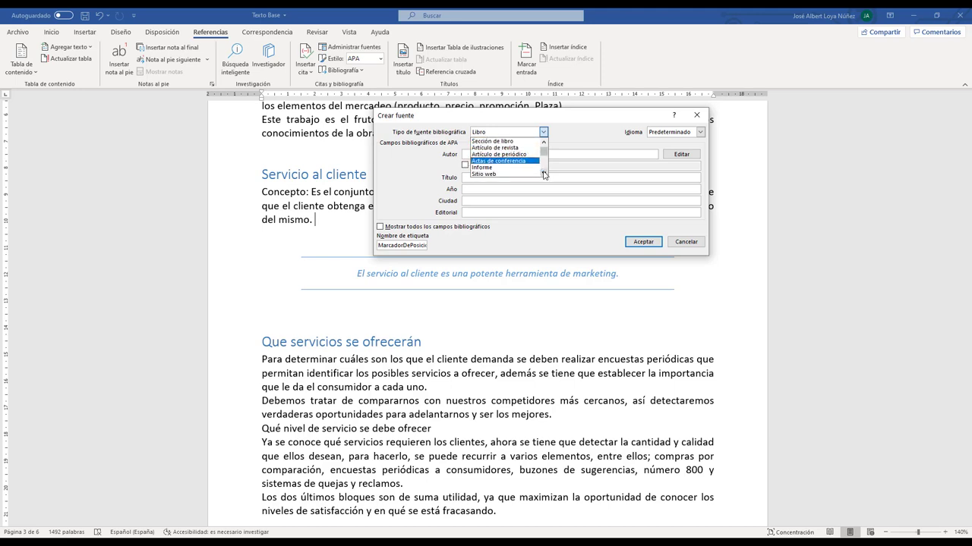
left_click(543, 174)
left_click(543, 173)
left_click(543, 174)
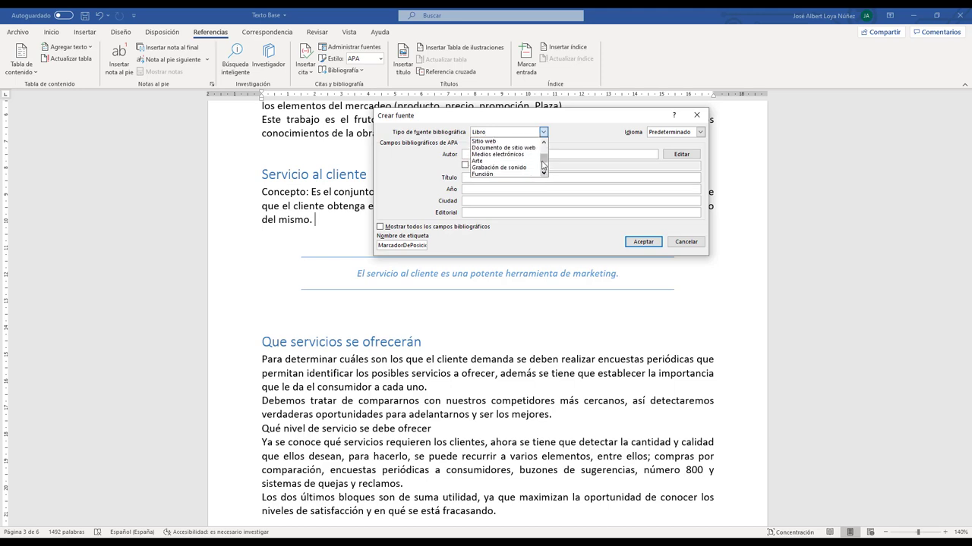
left_click(544, 174)
left_click_drag(543, 167, 544, 156)
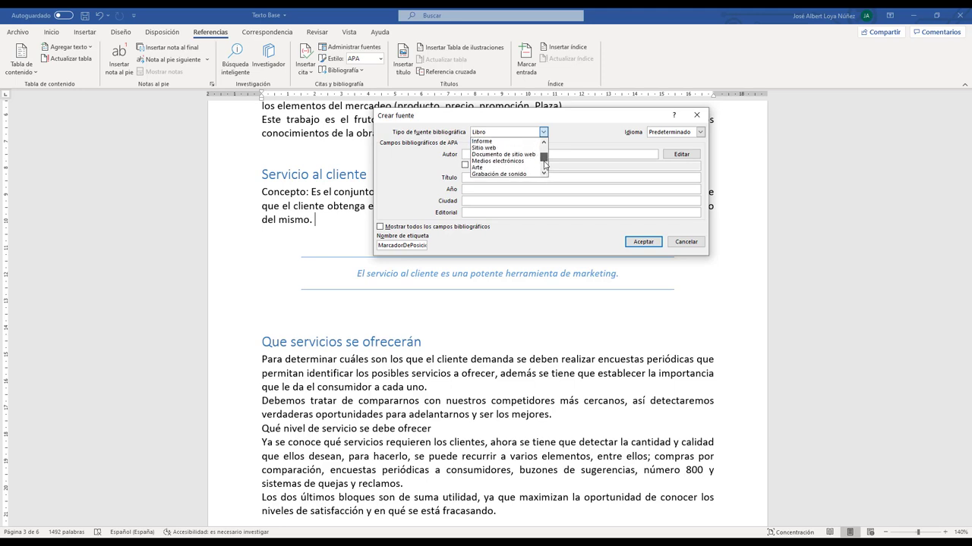
left_click(488, 149)
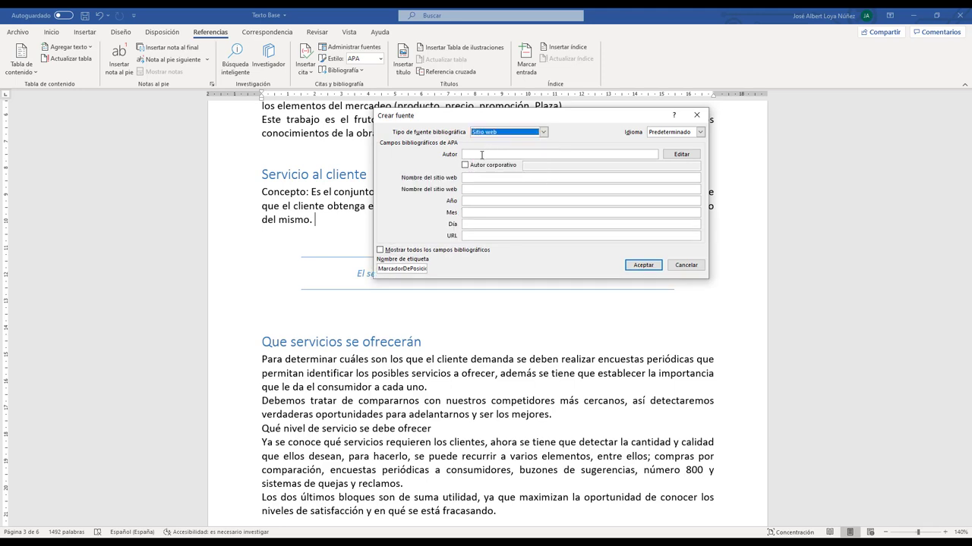
left_click_drag(519, 117, 537, 123)
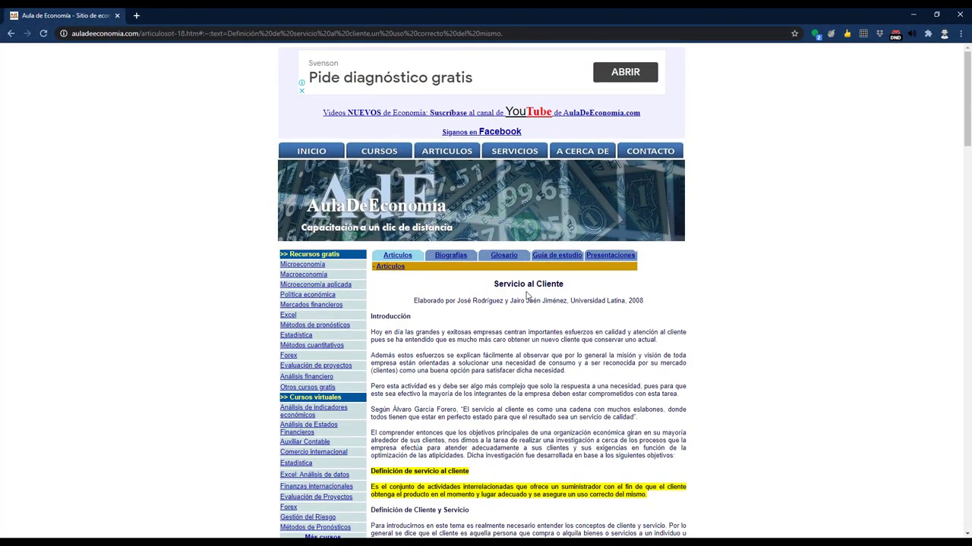
scroll(478, 285, "down", 2)
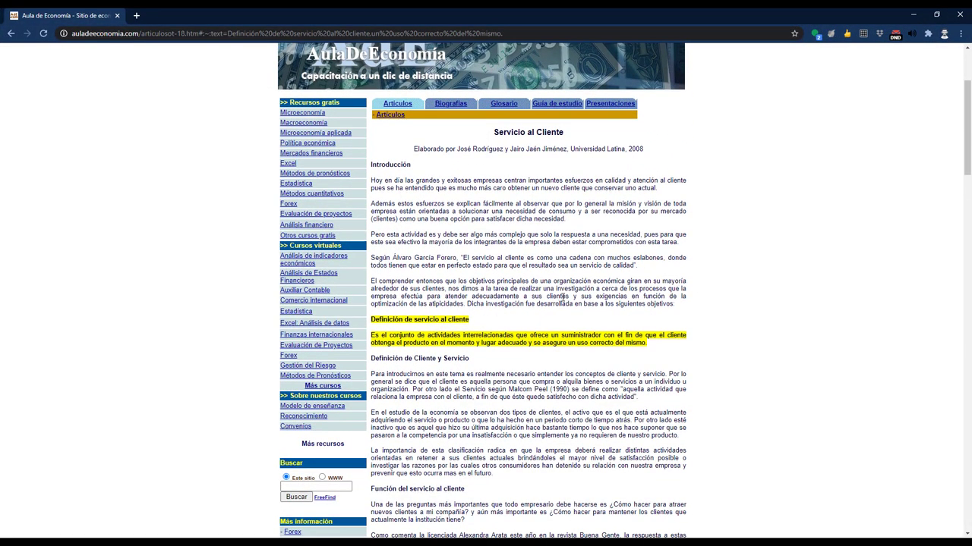
scroll(239, 120, "up", 1)
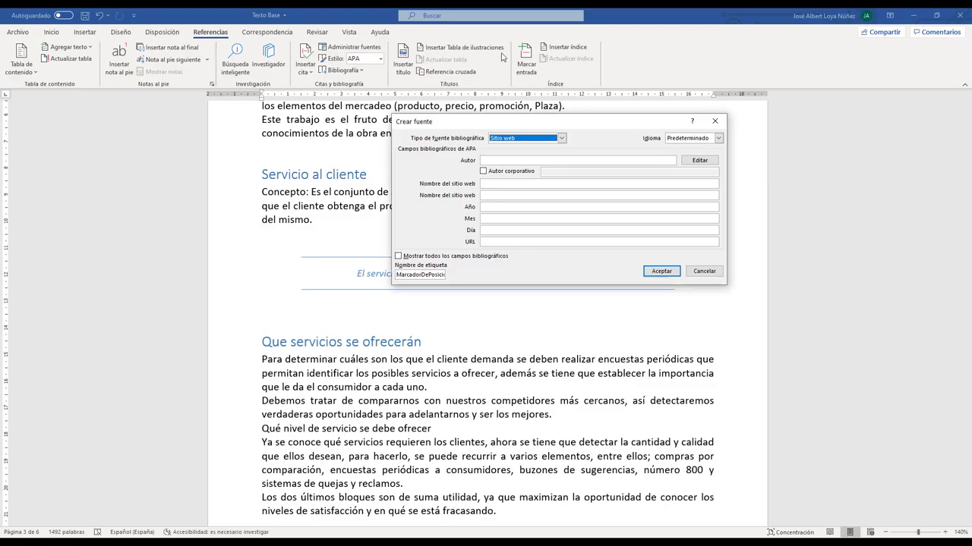
Begin entering the site name in the Nombre del sitio web field, starting with 'A'.
left_click(495, 184)
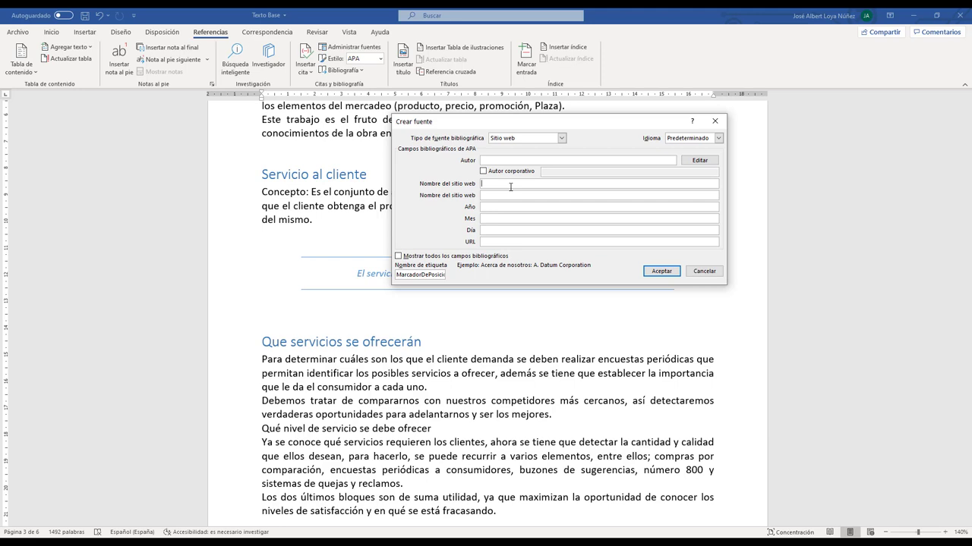
type("A")
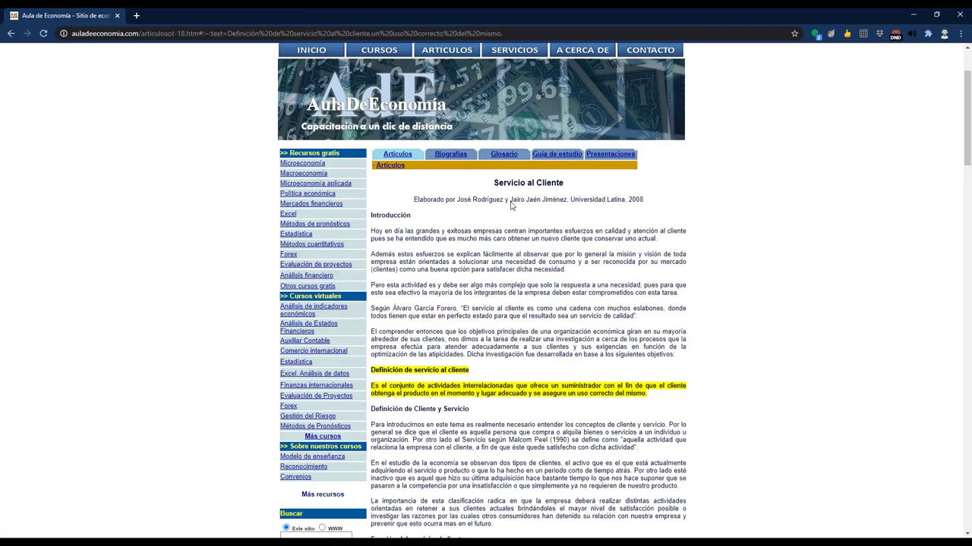
Copy the first author's name from the article's 'Elaborado por' byline in Chrome.
scroll(501, 226, "up", 1)
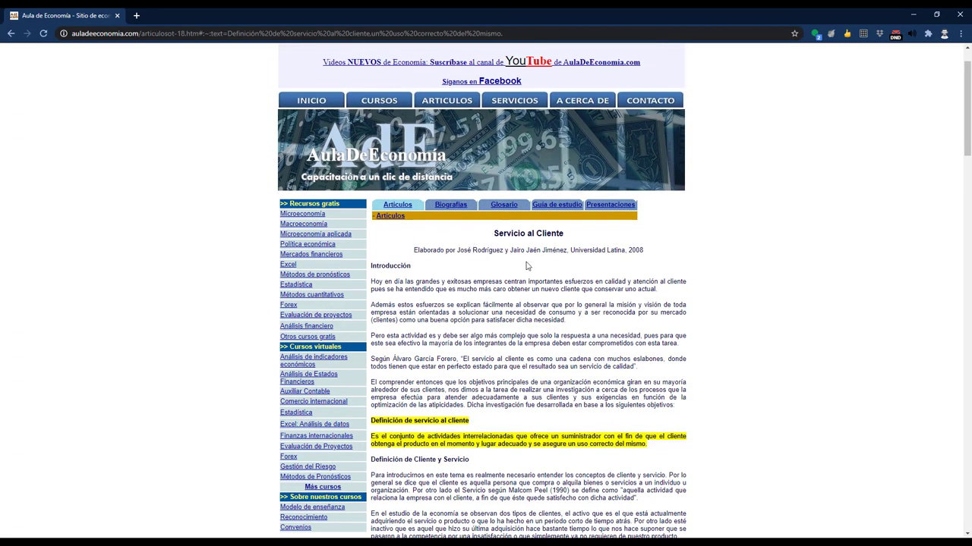
left_click(460, 250)
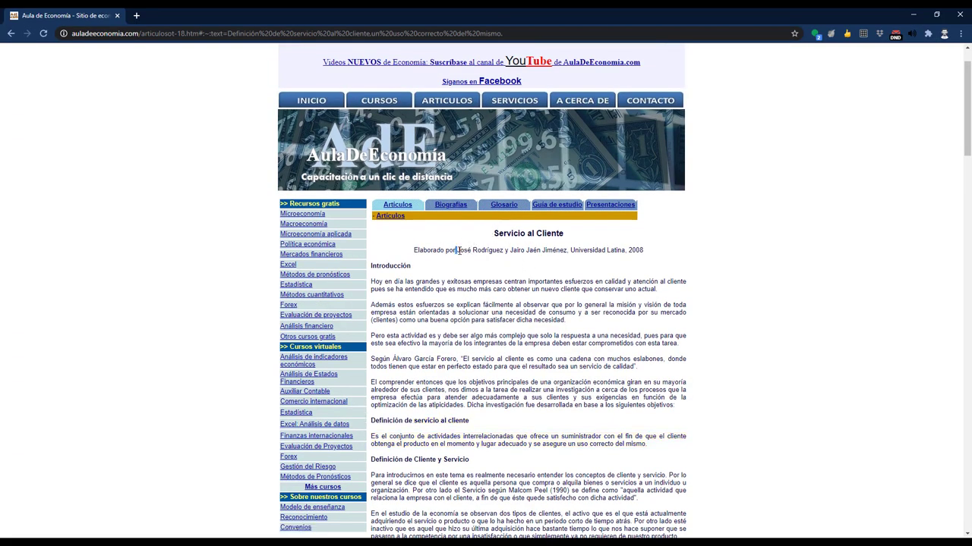
left_click_drag(455, 250, 502, 251)
left_click(484, 252)
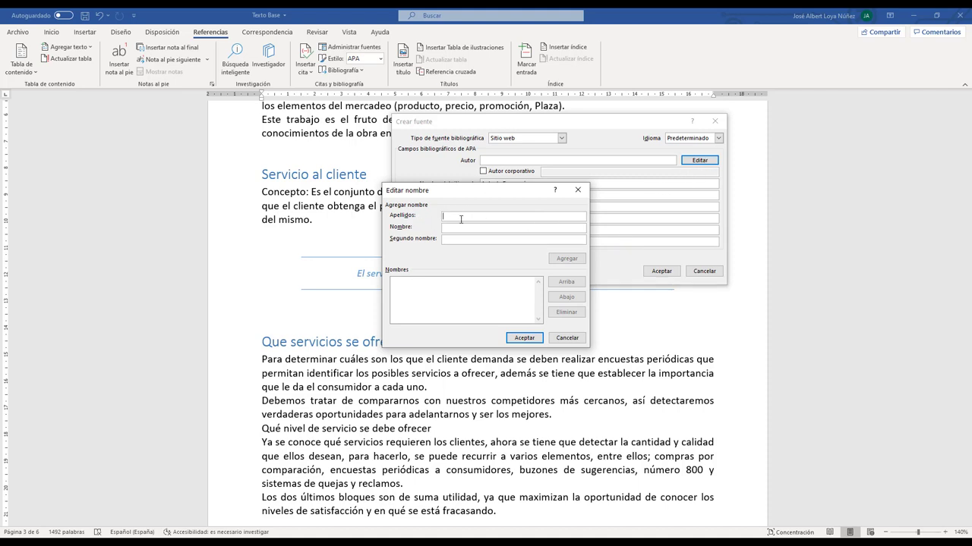
Add the first author, split into surname and given name, and copy the second author's name.
key("ctrl+v")
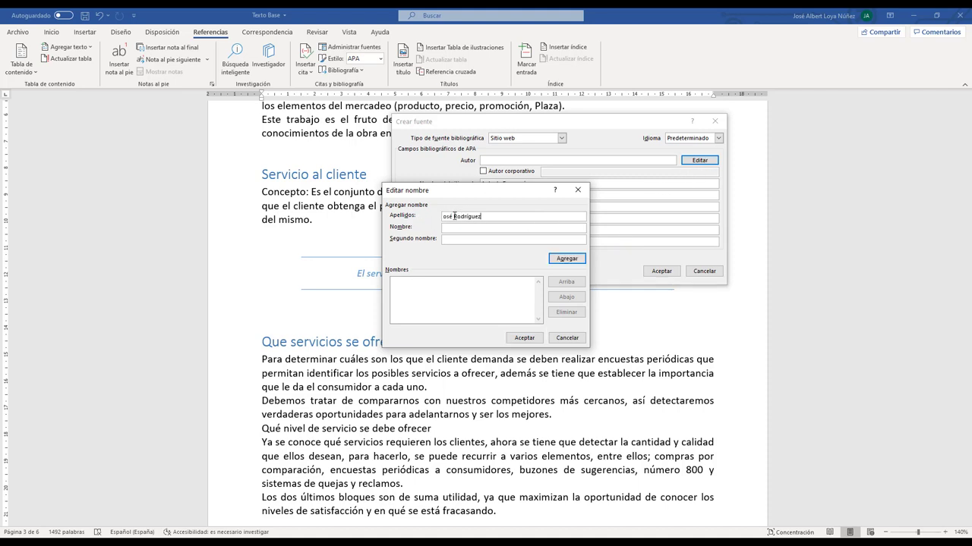
left_click_drag(454, 216, 389, 216)
key("ctrl+c")
key("BackSpace")
left_click(463, 229)
key("ctrl+v")
key("alt+Tab")
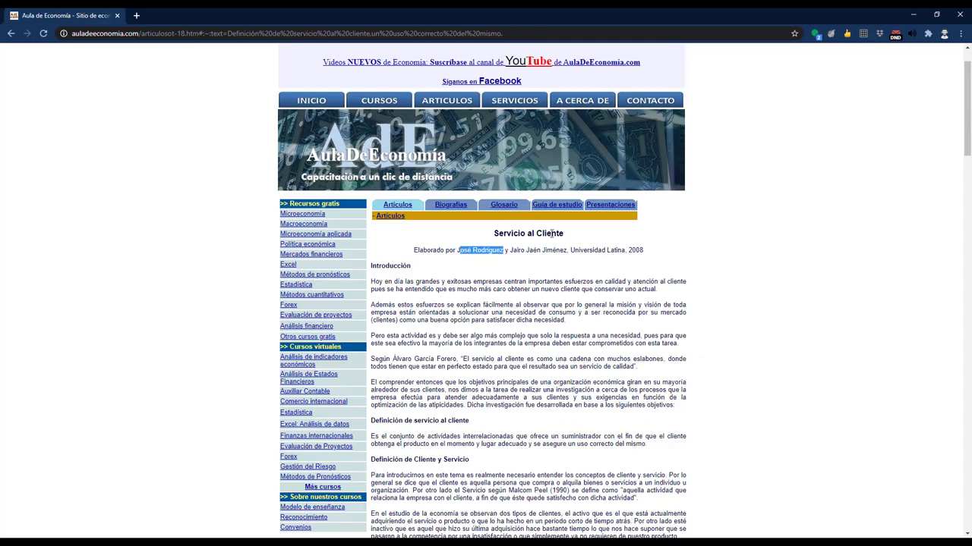
left_click_drag(509, 250, 566, 253)
key("ctrl+c")
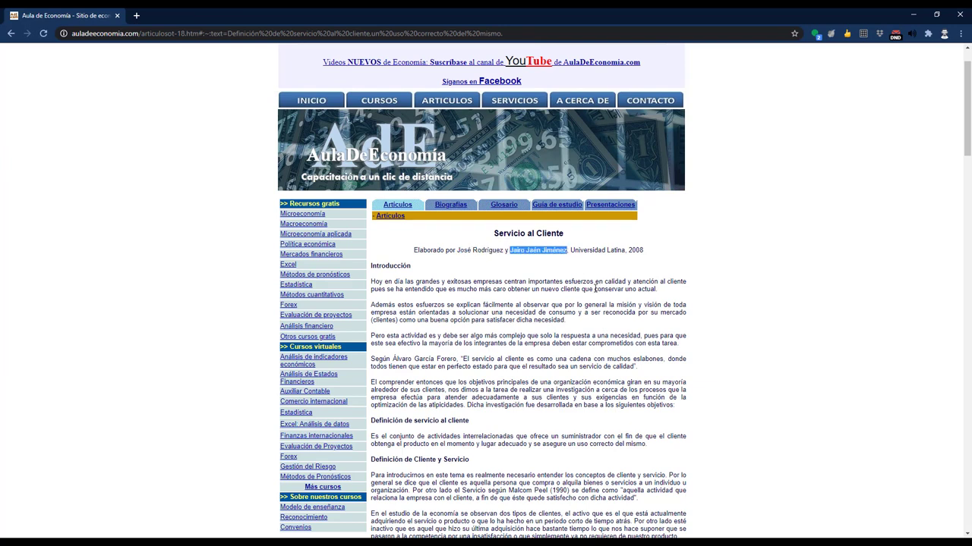
key("alt+Tab")
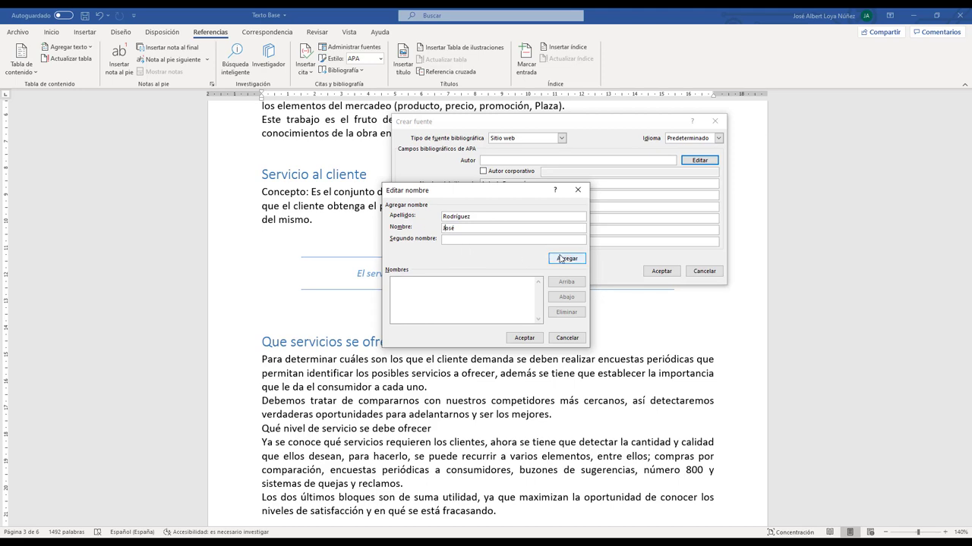
left_click(566, 258)
Add the second author split into surname, given name and middle name, then confirm both authors.
left_click(455, 218)
key("ctrl+v")
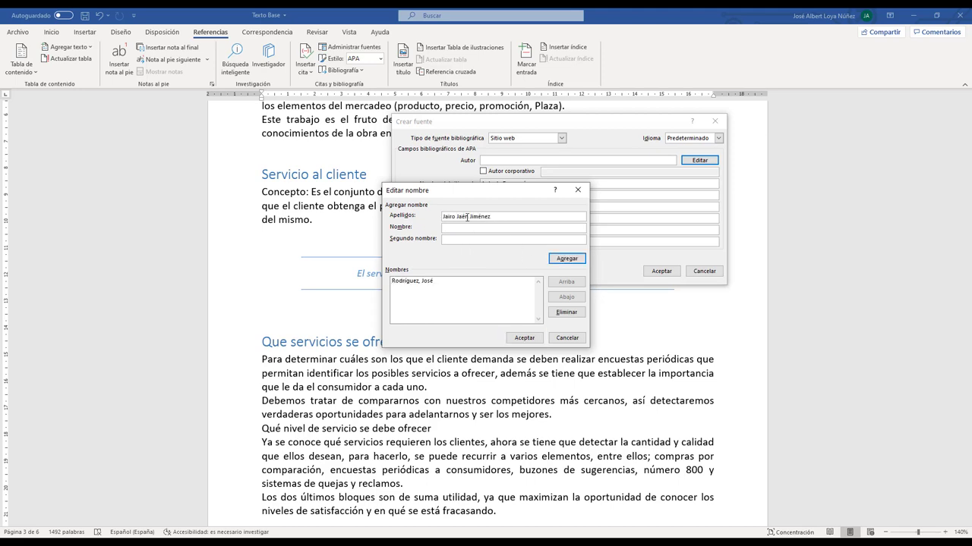
left_click_drag(469, 217, 436, 218)
key("ctrl+x")
left_click(462, 227)
key("ctrl+v")
left_click_drag(458, 228, 484, 229)
key("ctrl+x")
left_click(460, 239)
key("ctrl+v")
left_click(474, 230)
left_click(566, 258)
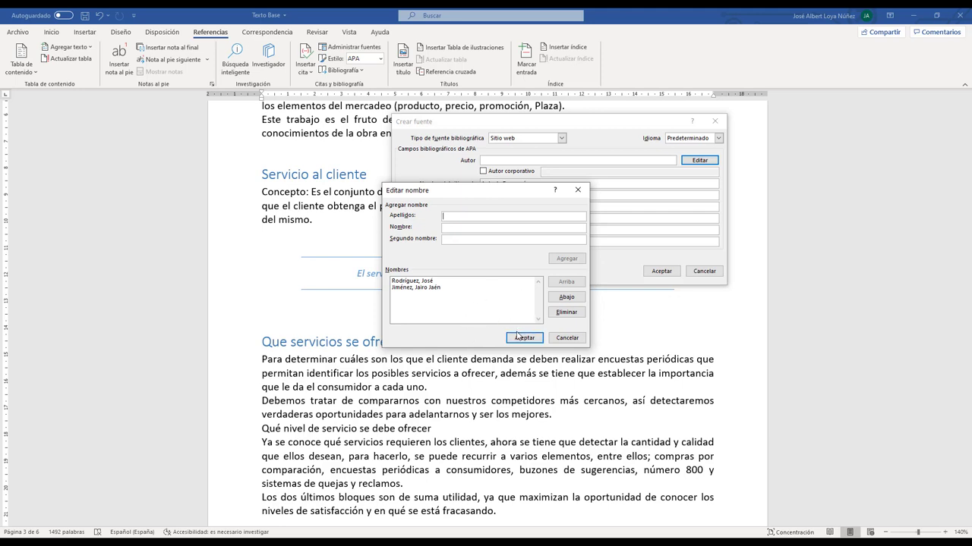
left_click(517, 335)
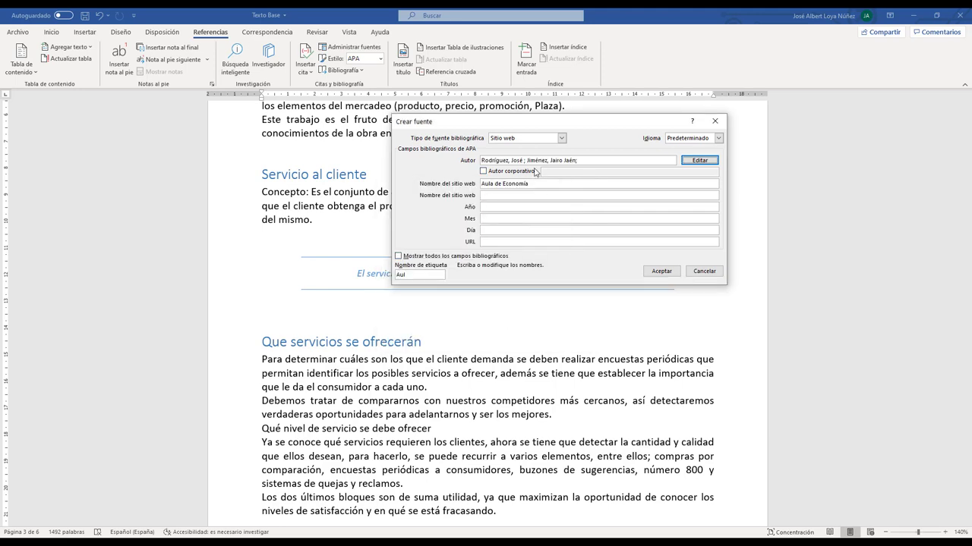
Enter the source's publication date, year 2020, month 09, day 30.
left_click(495, 207)
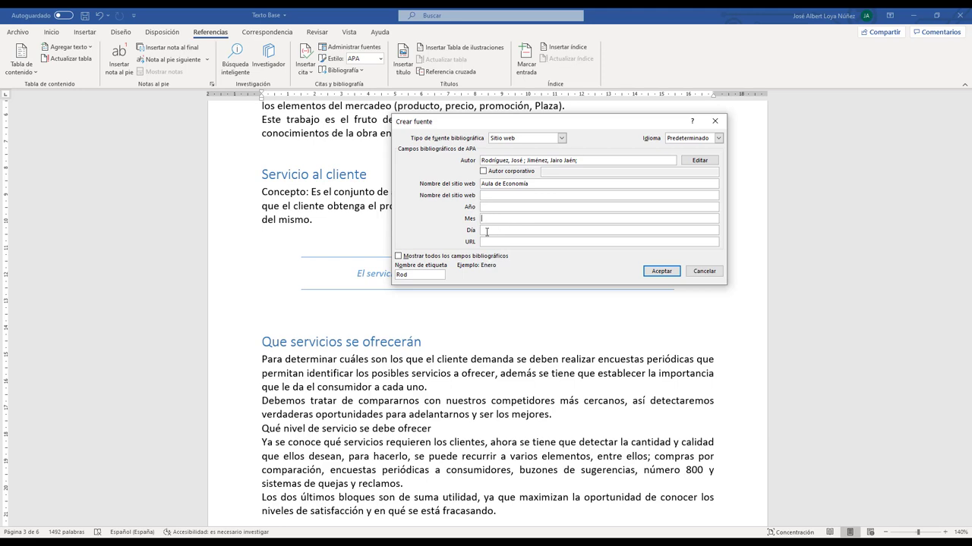
left_click(489, 242)
left_click(494, 196)
left_click(501, 205)
type("020")
key("Tab")
Paste the article's URL from Chrome and save the source, inserting its citation.
left_click(500, 242)
key("alt+Tab")
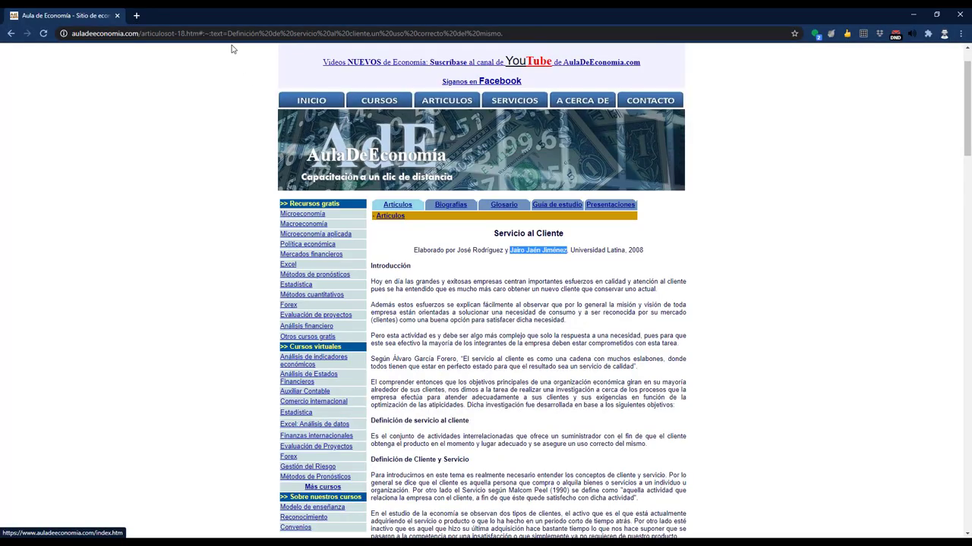
left_click(232, 34)
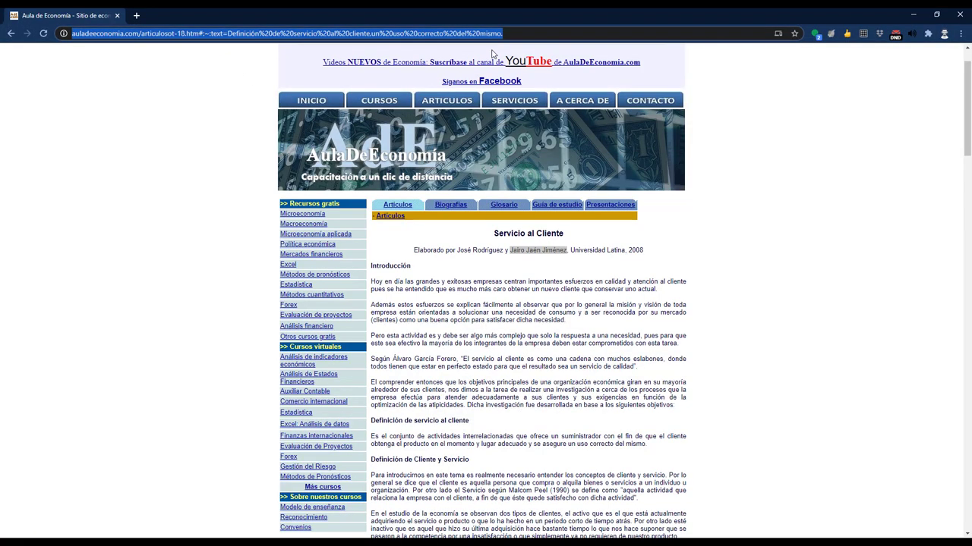
key("alt+Tab")
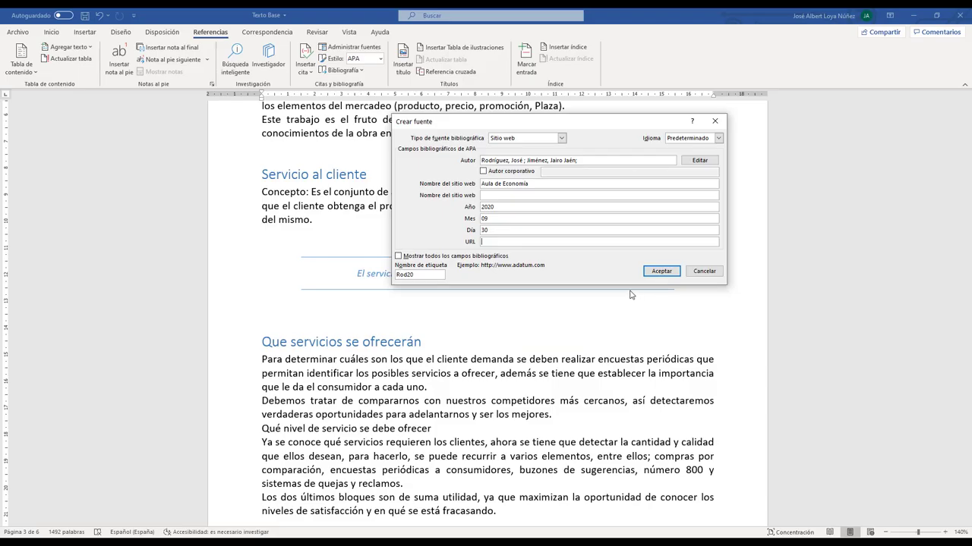
left_click(515, 242)
key("ctrl+v")
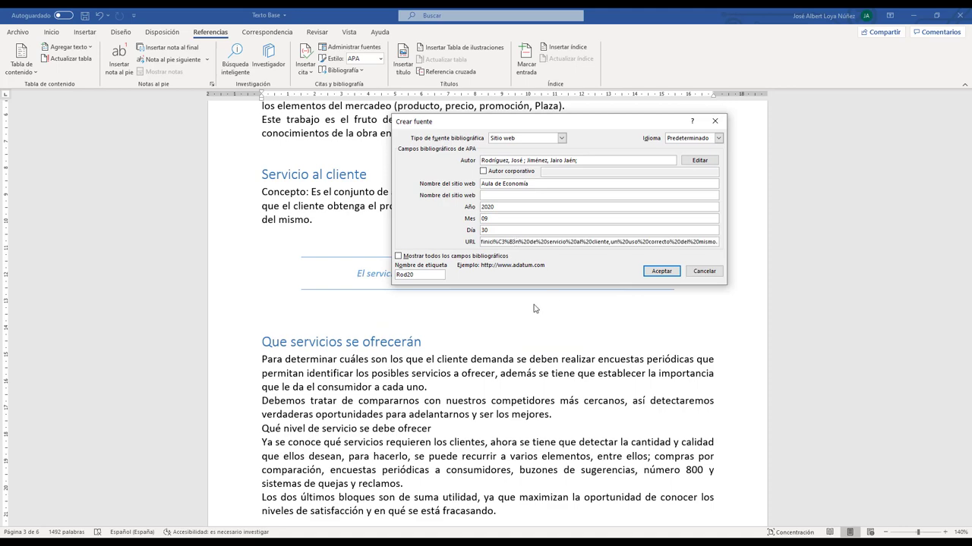
left_click(659, 272)
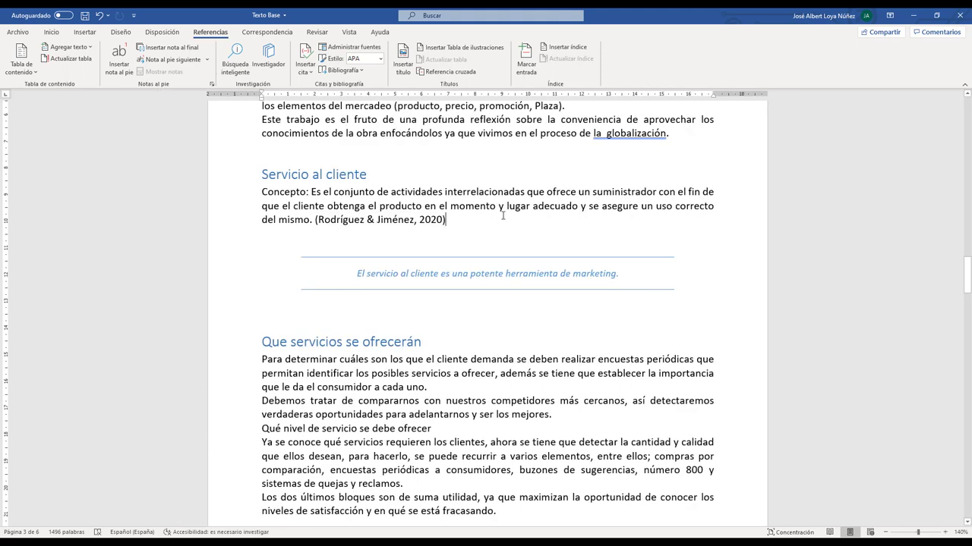
Insert a page break after the closing 'Diseñar la organización' paragraph, creating a blank seventh page.
left_click(379, 219)
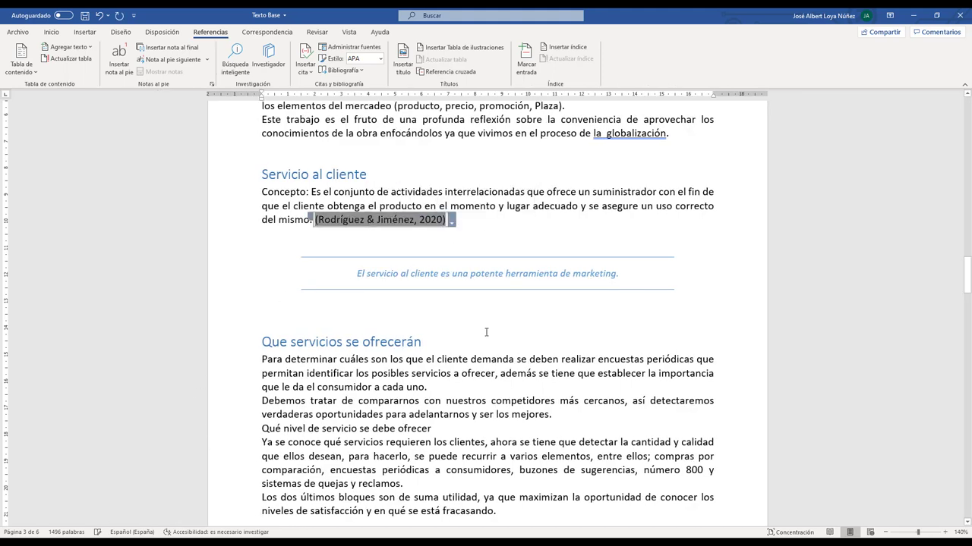
left_click(452, 221)
scroll(410, 200, "down", 10)
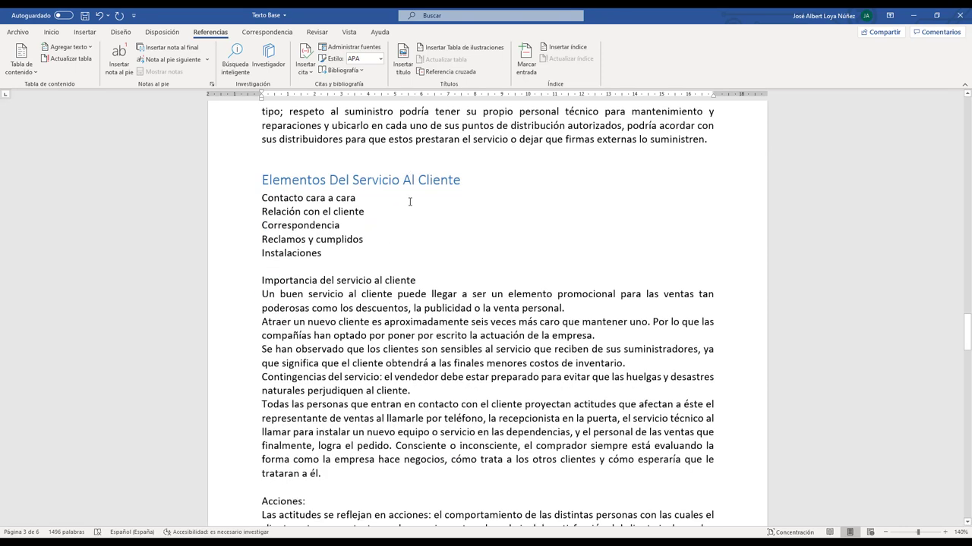
scroll(409, 201, "down", 4)
scroll(409, 201, "down", 7)
scroll(409, 200, "down", 4)
scroll(410, 200, "down", 8)
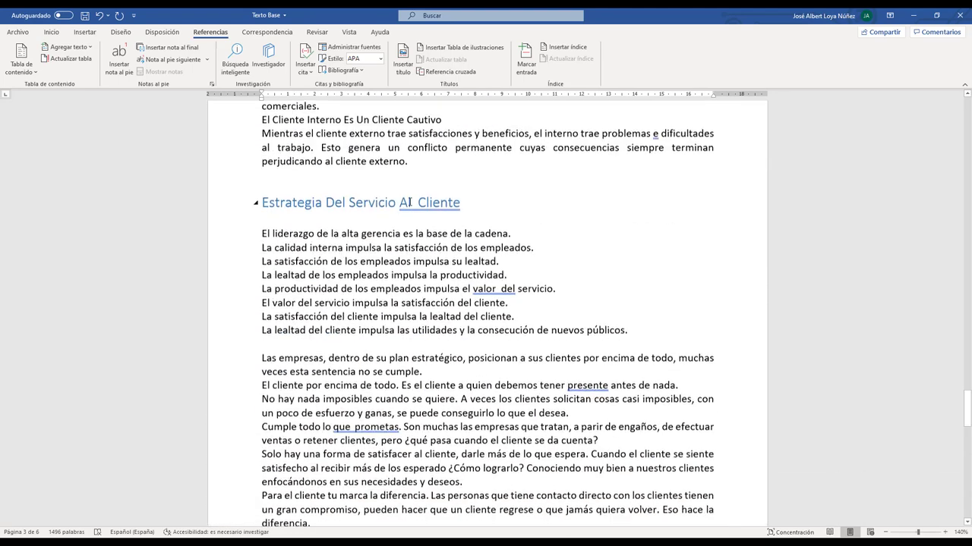
scroll(410, 198, "down", 4)
scroll(408, 201, "down", 6)
scroll(408, 205, "down", 6)
scroll(402, 201, "down", 4)
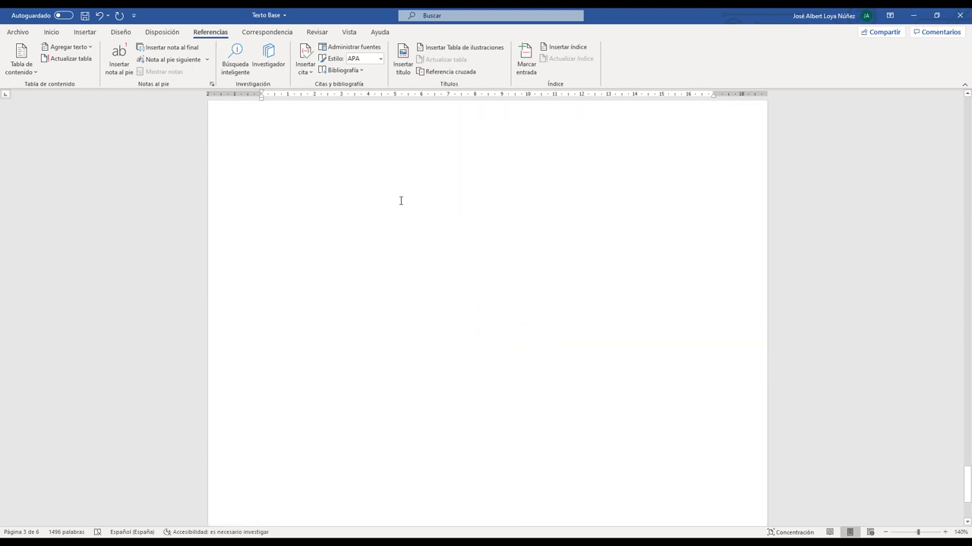
left_click(293, 186)
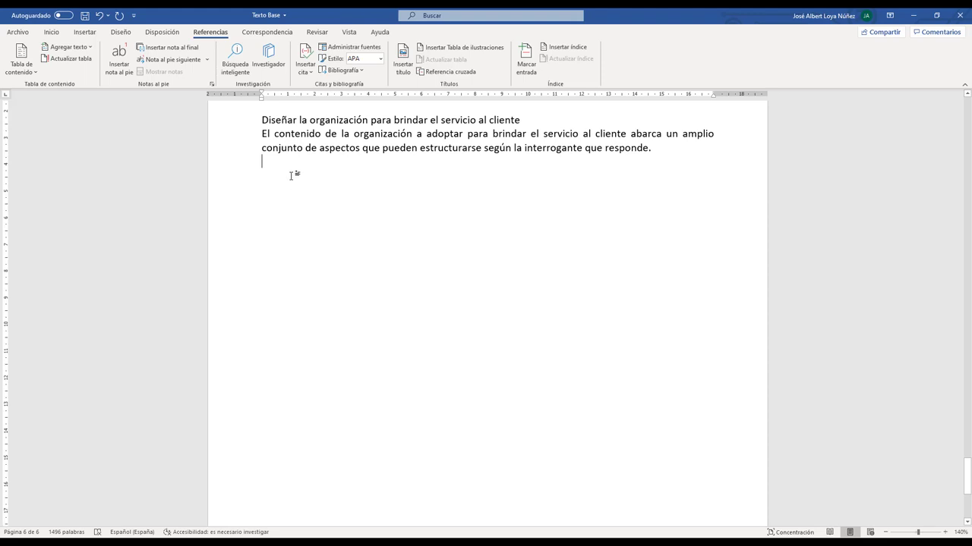
key("ctrl+Return")
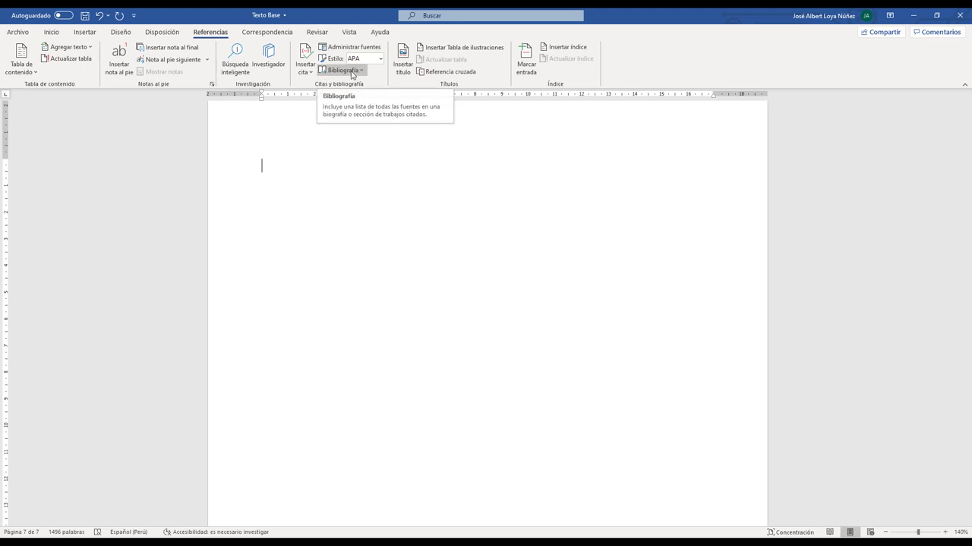
Insert the built-in Bibliografía layout, listing the Aula de Economía website source in APA format.
left_click(351, 71)
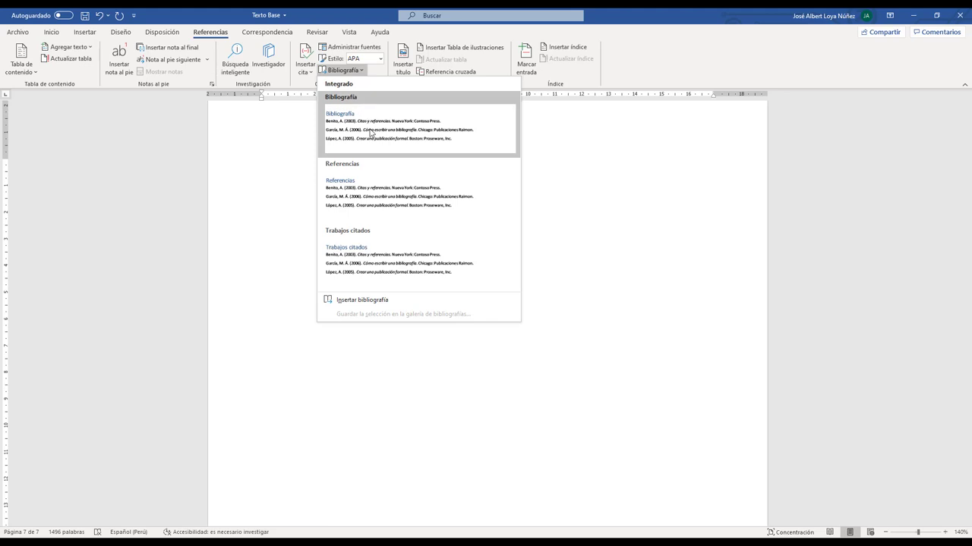
left_click(489, 143)
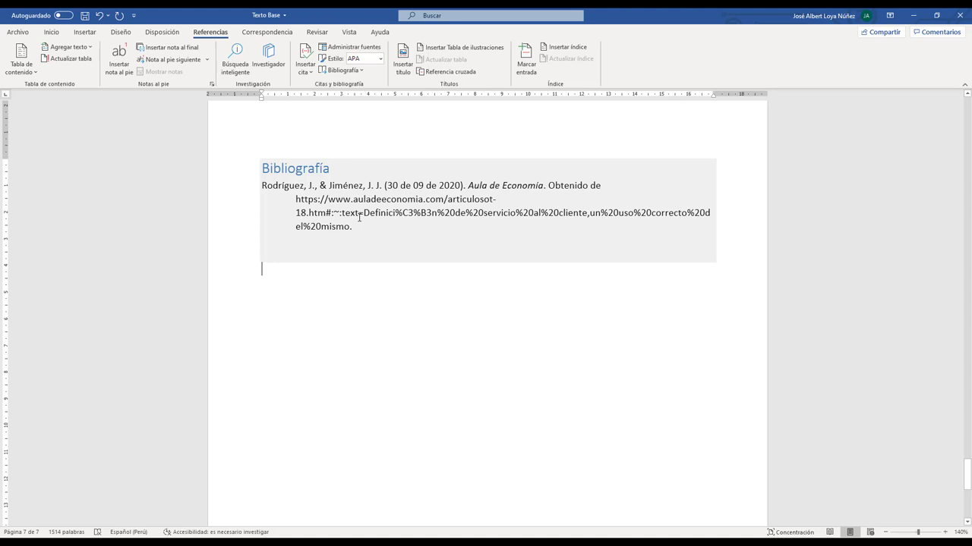
scroll(412, 199, "up", 2)
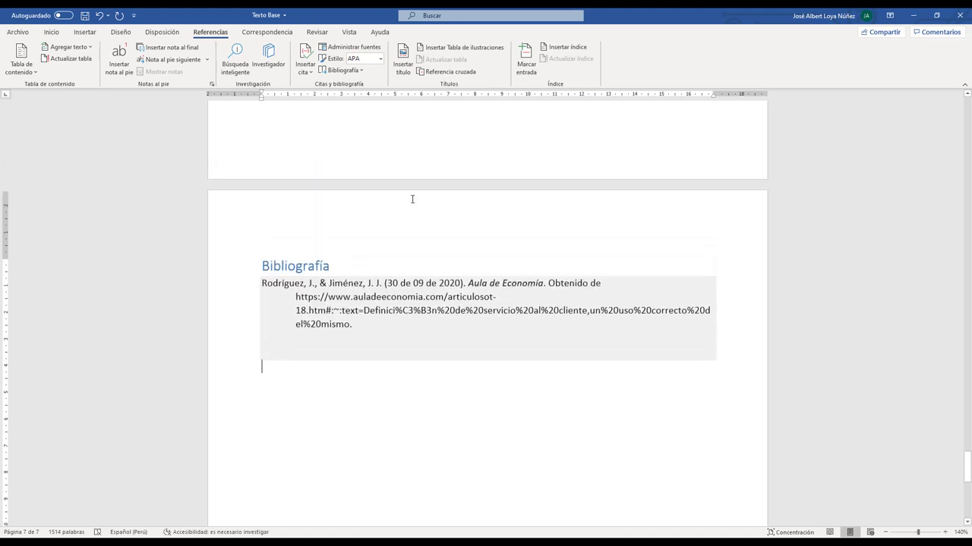
scroll(412, 198, "up", 3)
scroll(412, 199, "up", 4)
scroll(347, 258, "down", 4)
scroll(347, 258, "down", 1)
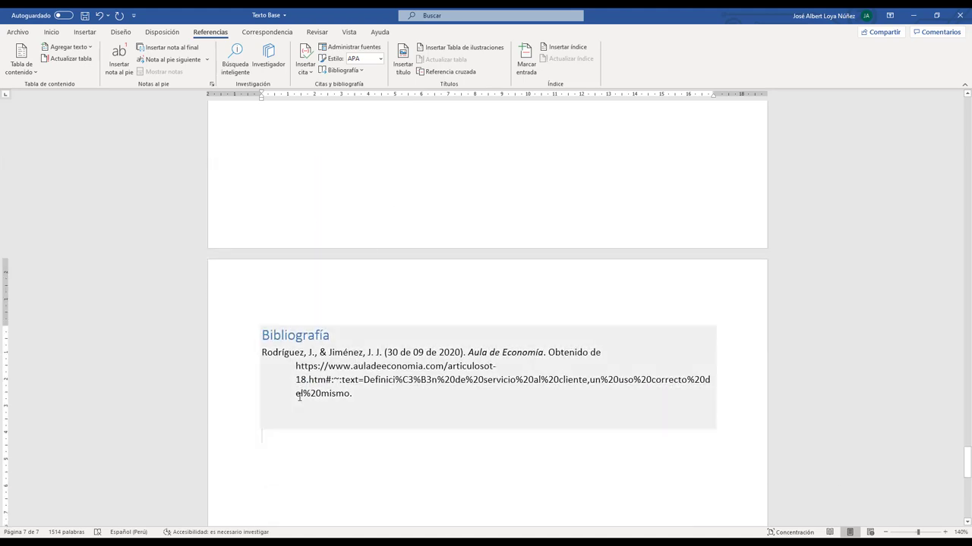
Switch the citation style to IEEE, turning the bibliography entry into numbered reference [1].
left_click(380, 60)
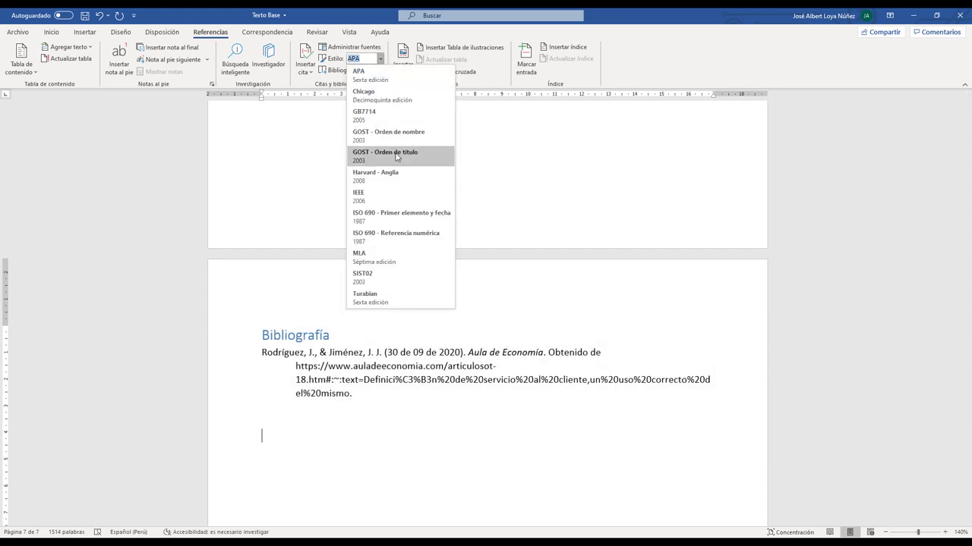
left_click(376, 195)
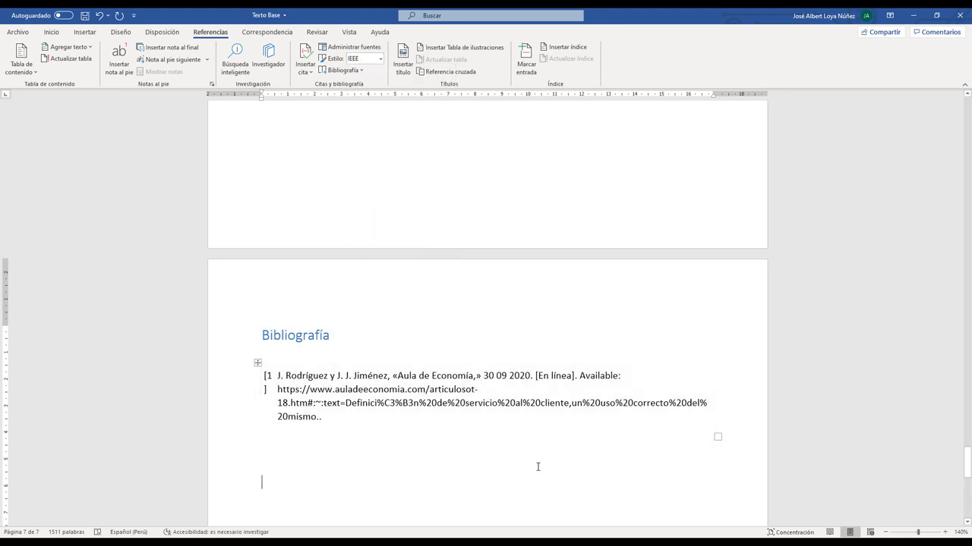
scroll(396, 364, "up", 1)
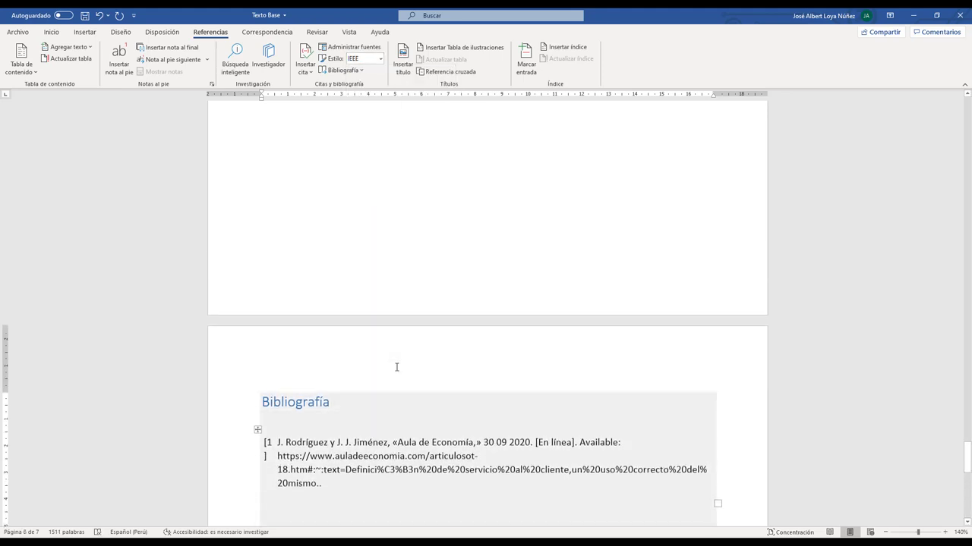
scroll(396, 364, "up", 2)
scroll(321, 99, "up", 3)
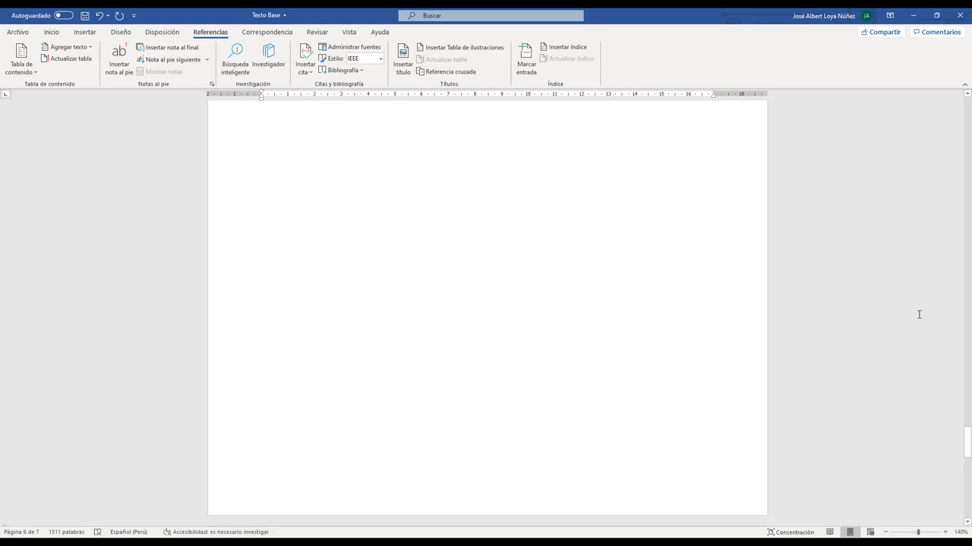
scroll(941, 338, "up", 10)
Move back up the document and preview the Insert Citation source list without adding anything.
scroll(945, 338, "up", 2)
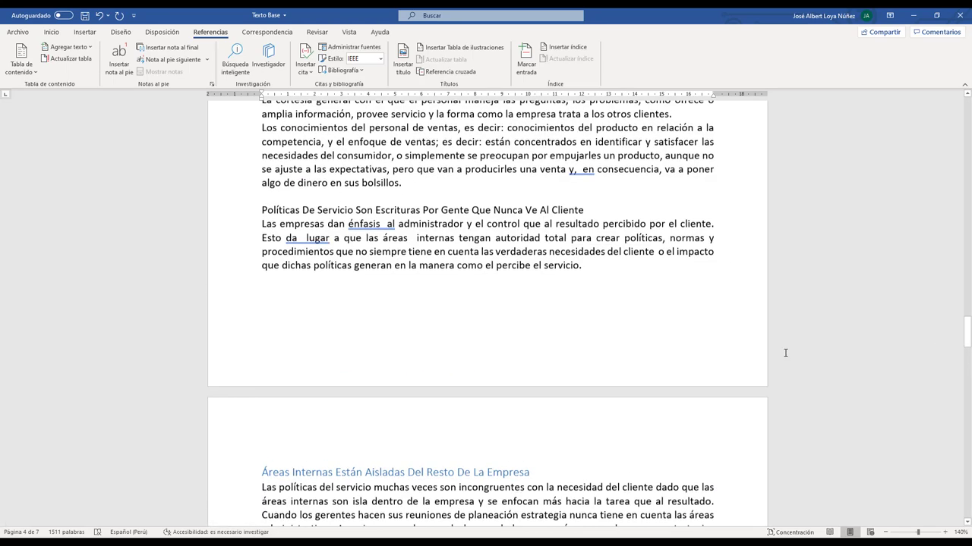
scroll(941, 327, "up", 2)
scroll(933, 307, "up", 2)
scroll(925, 288, "up", 2)
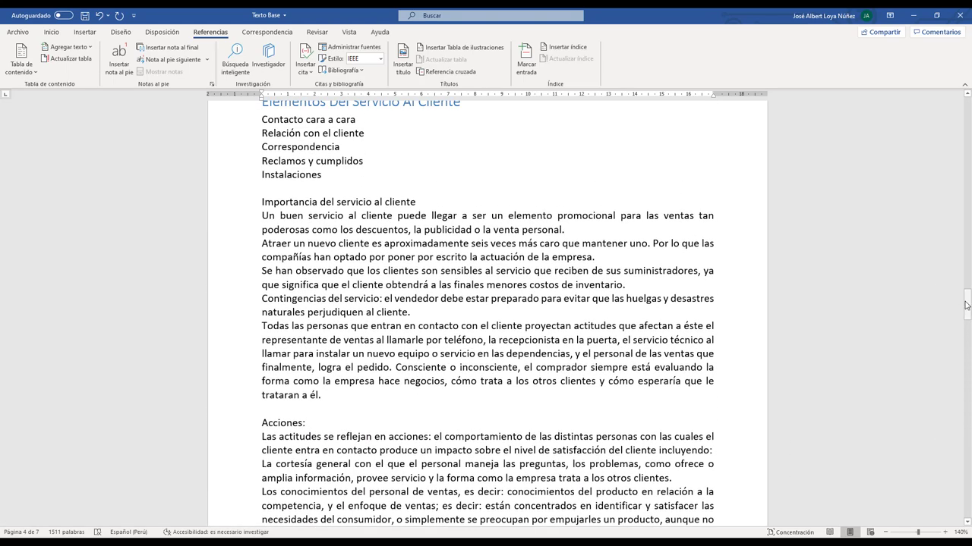
mouse_move(966, 304)
left_mouse_down()
mouse_move(967, 165)
mouse_move(963, 218)
left_mouse_up()
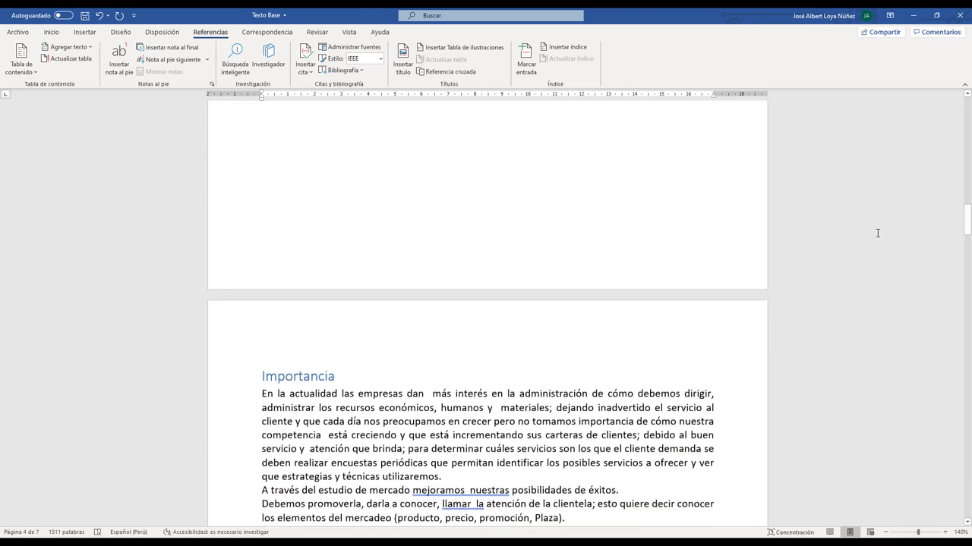
left_click(307, 69)
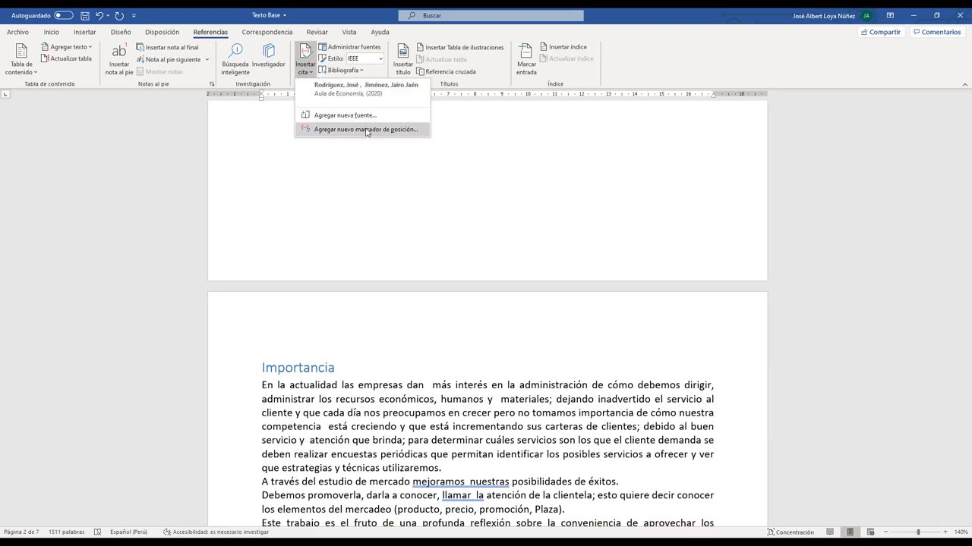
left_click(400, 223)
Cite the Aula de Economía source after 'fracasando.', adding a second [1] citation.
scroll(449, 340, "down", 5)
scroll(423, 346, "down", 3)
scroll(423, 346, "down", 2)
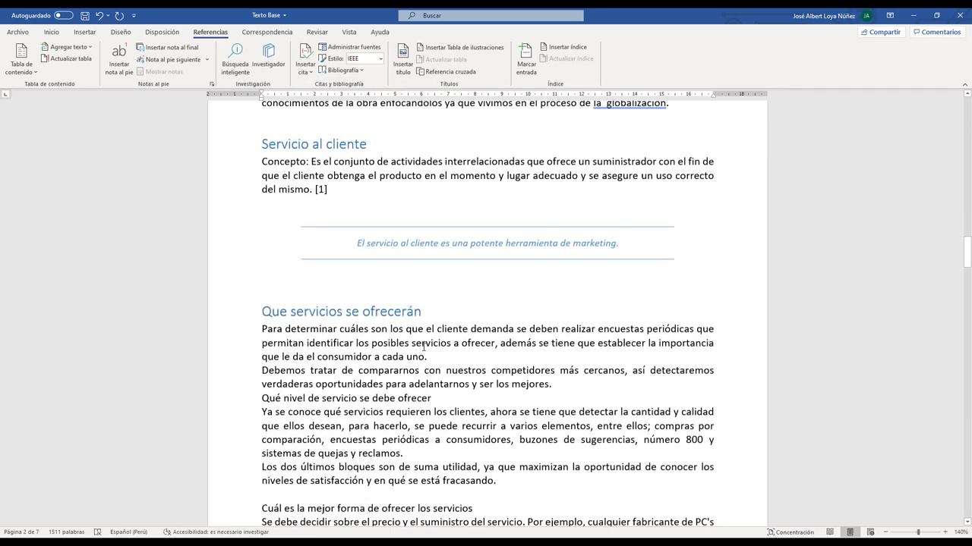
scroll(524, 354, "down", 3)
left_click(500, 382)
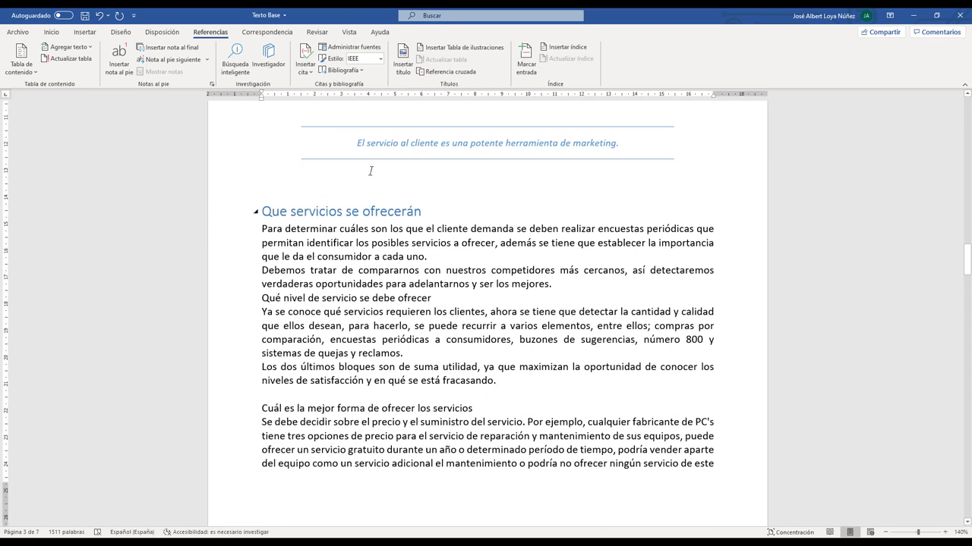
left_click(308, 71)
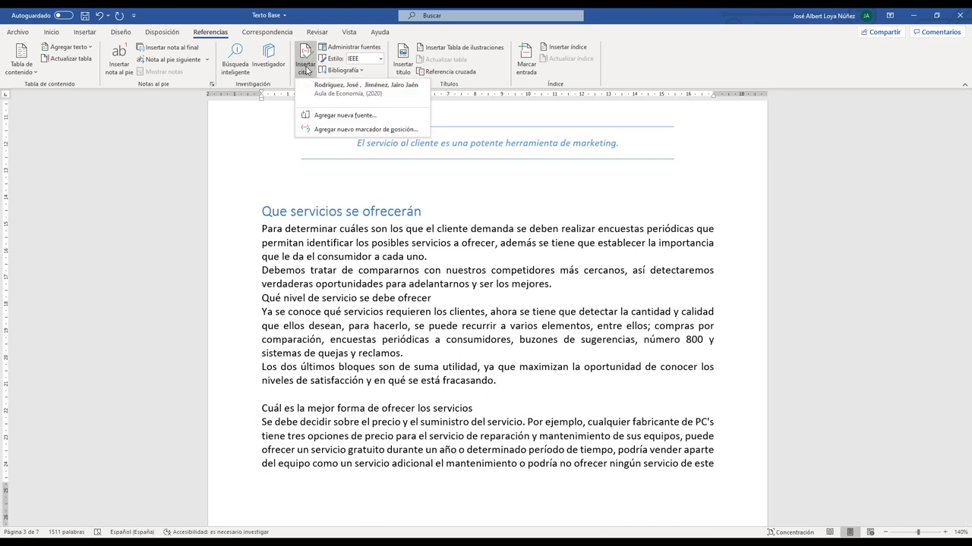
left_click(347, 95)
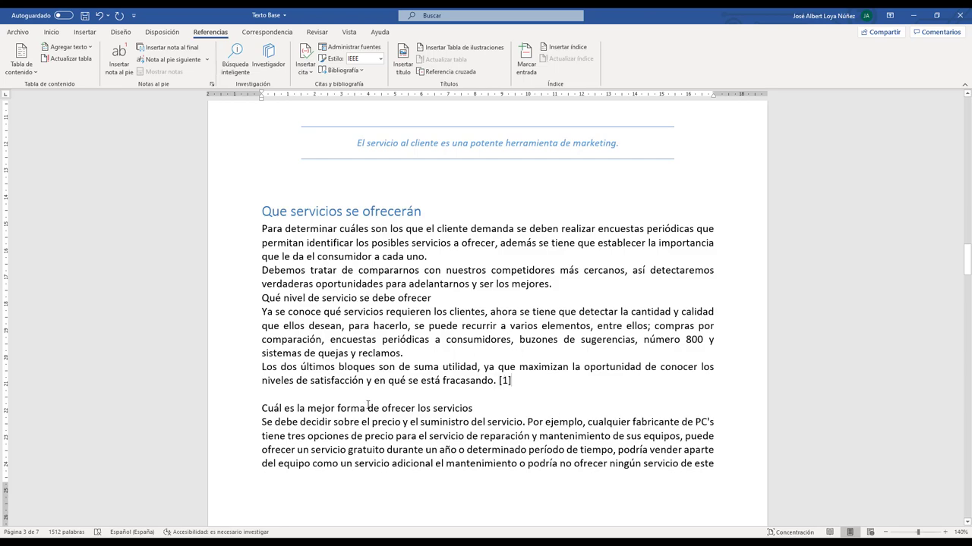
scroll(326, 317, "up", 5)
scroll(326, 318, "up", 4)
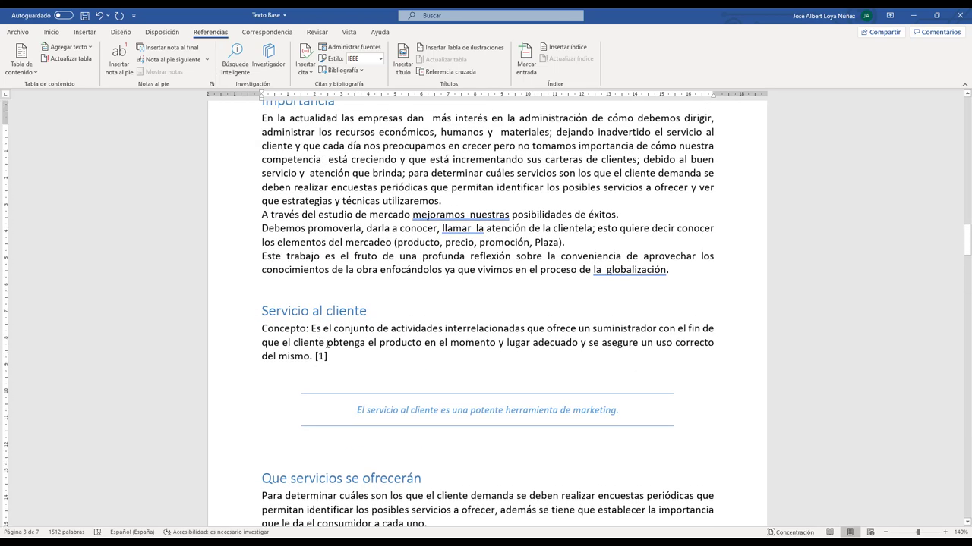
scroll(328, 364, "down", 3)
scroll(328, 364, "down", 3)
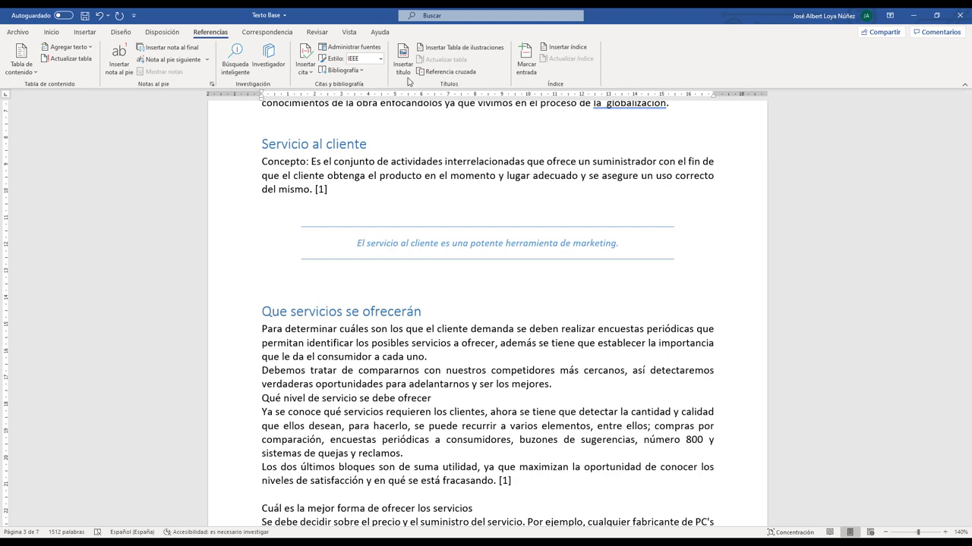
Set the citation style back to APA so both in-text citations show author and year.
left_click(381, 58)
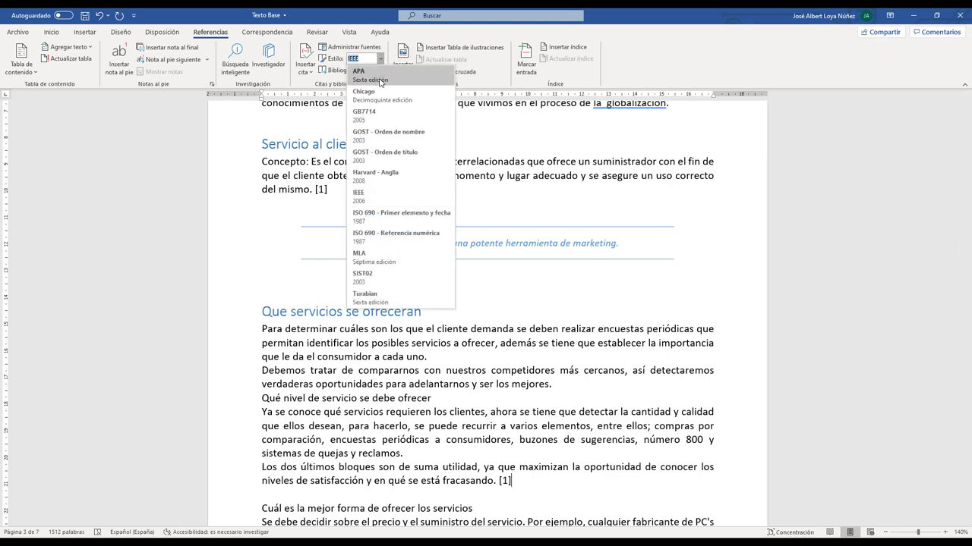
left_click(381, 79)
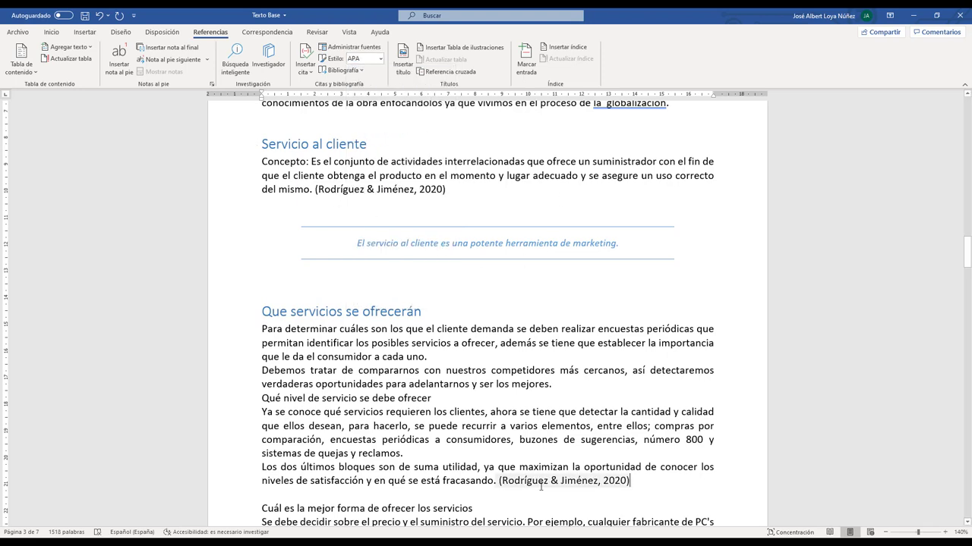